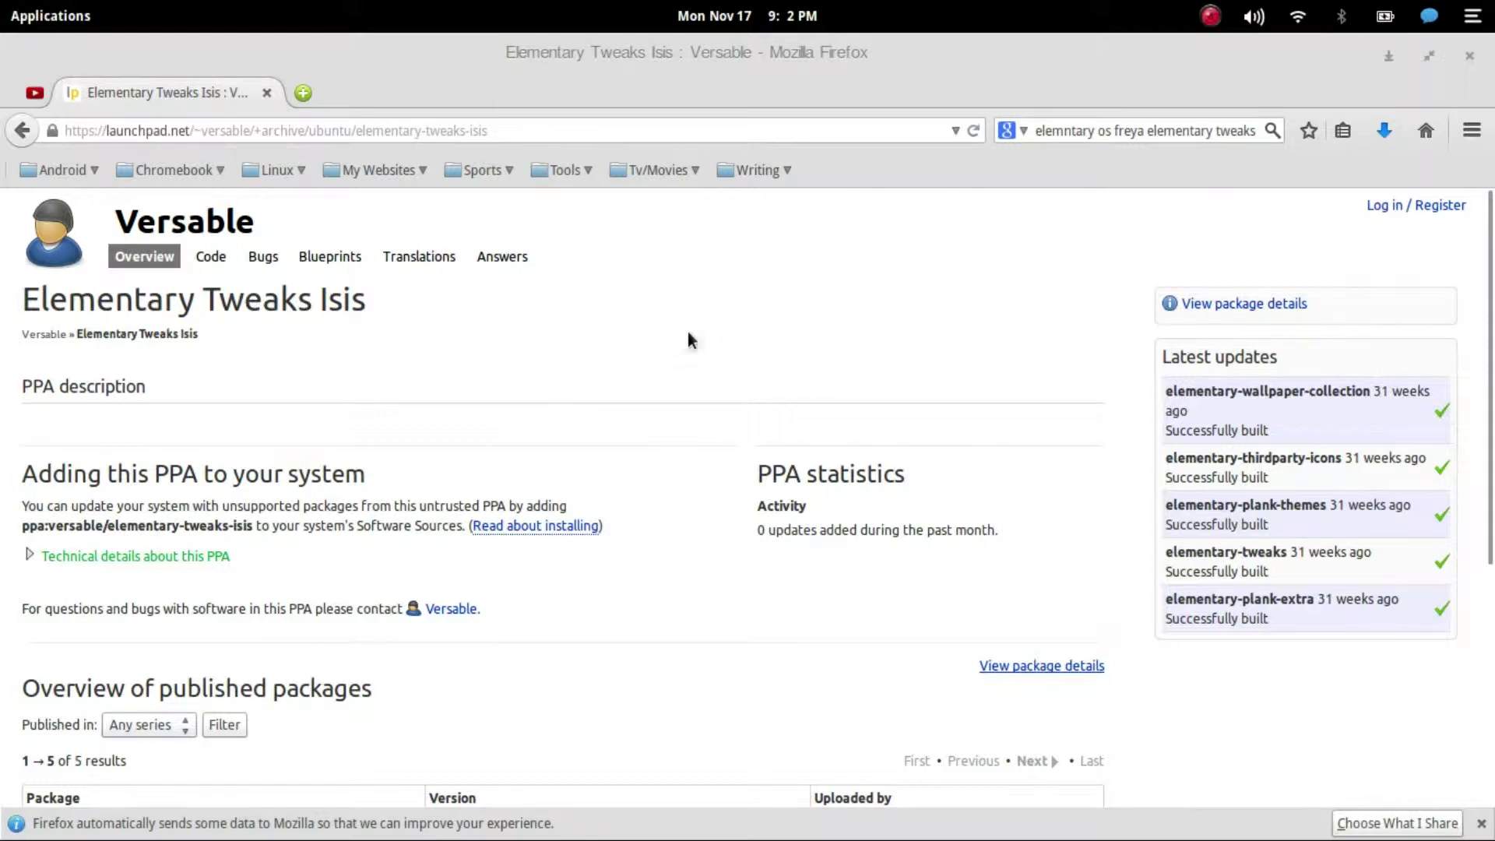
Highlight the word Isis in the PPA page heading, then clear the selection.
{"action": "double_click", "coordinate": [377, 297]}
{"action": "left_click", "coordinate": [376, 300]}
{"action": "left_click_drag", "start_coordinate": [323, 311], "coordinate": [389, 306]}
{"action": "left_click", "coordinate": [387, 302]}
Expand 'Technical details about this PPA' to show the deb lines and signing key.
{"action": "scroll", "coordinate": [428, 469], "scroll_direction": "down", "scroll_amount": 2}
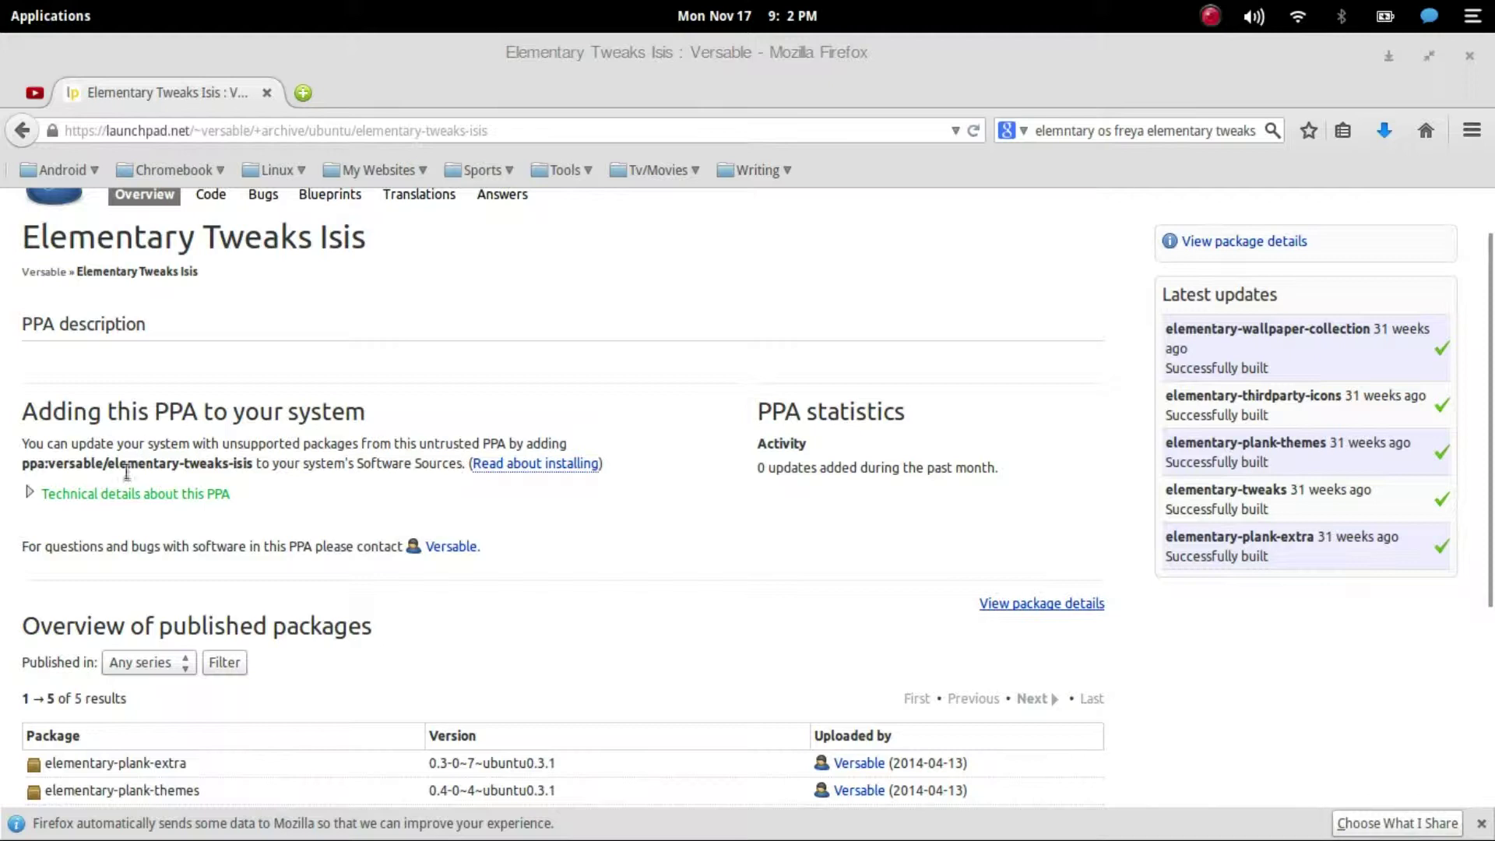
{"action": "left_click", "coordinate": [35, 496]}
{"action": "scroll", "coordinate": [109, 551], "scroll_direction": "down", "scroll_amount": 1}
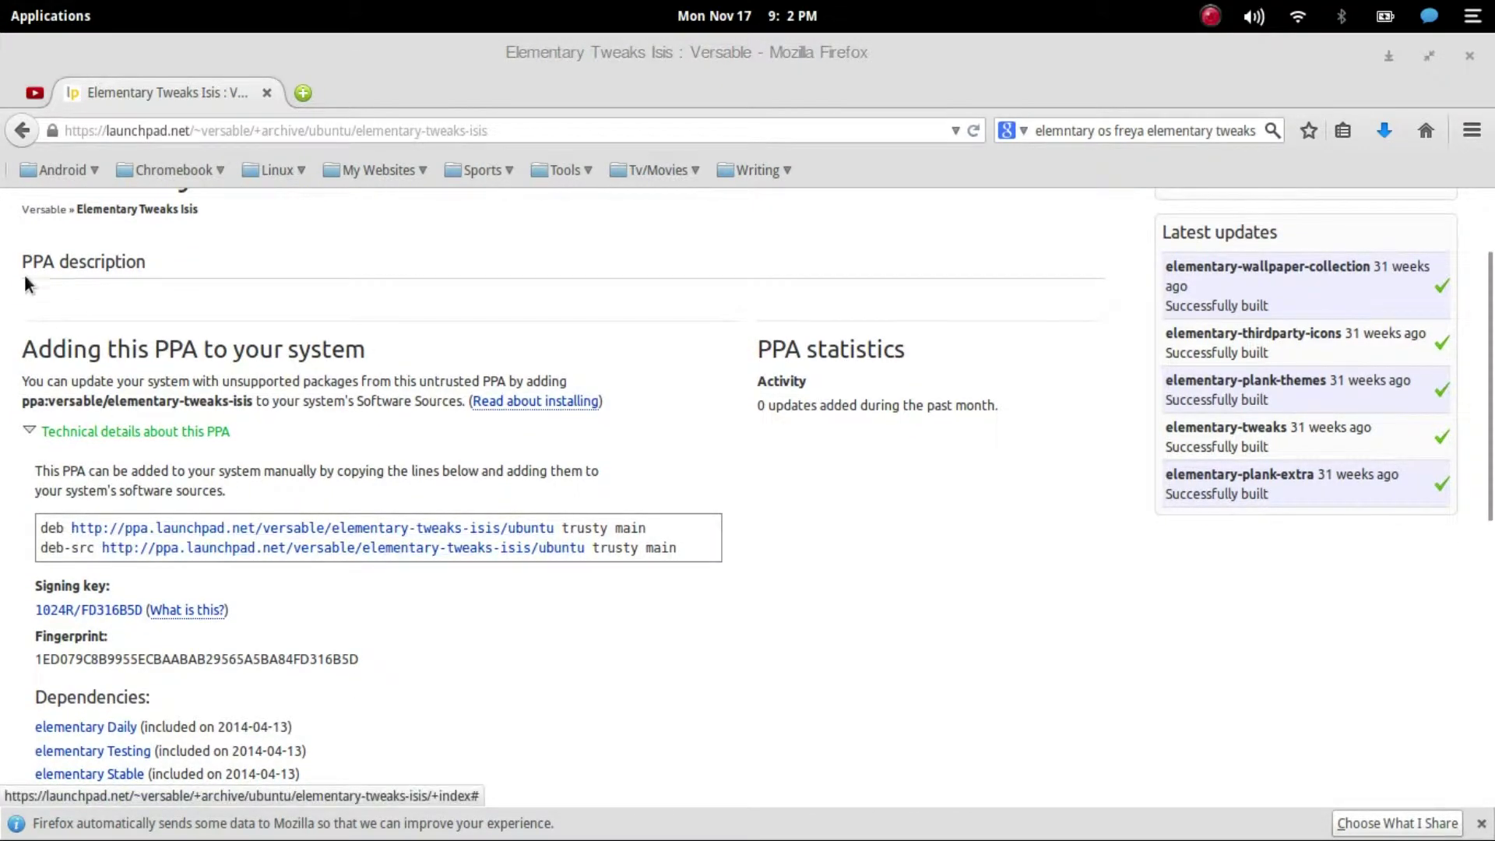
Launch Software Center from System Tools and open Edit > Software Sources.
{"action": "left_click", "coordinate": [51, 16]}
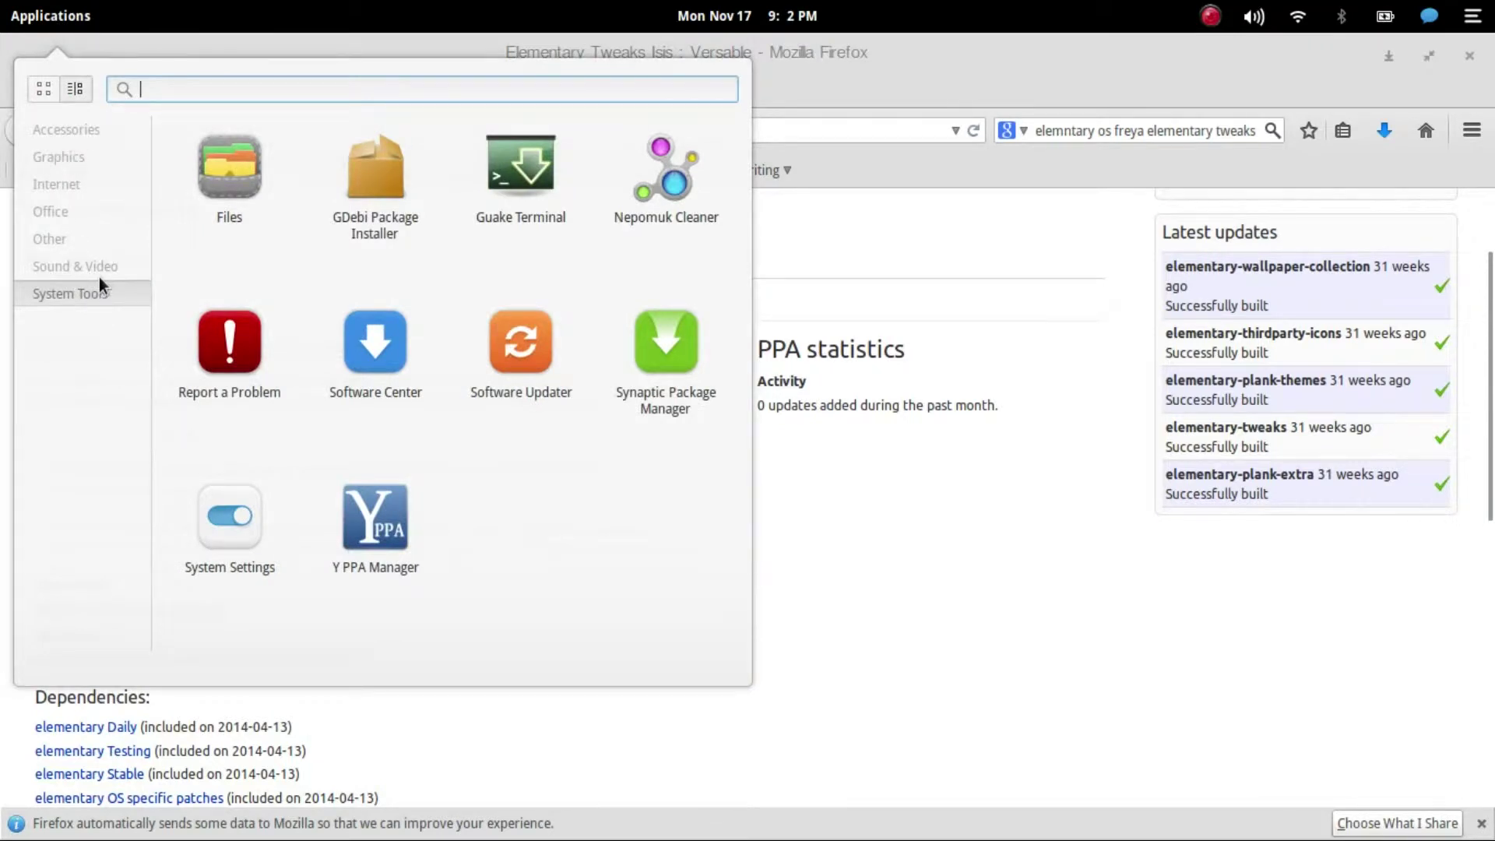
{"action": "left_click", "coordinate": [395, 345]}
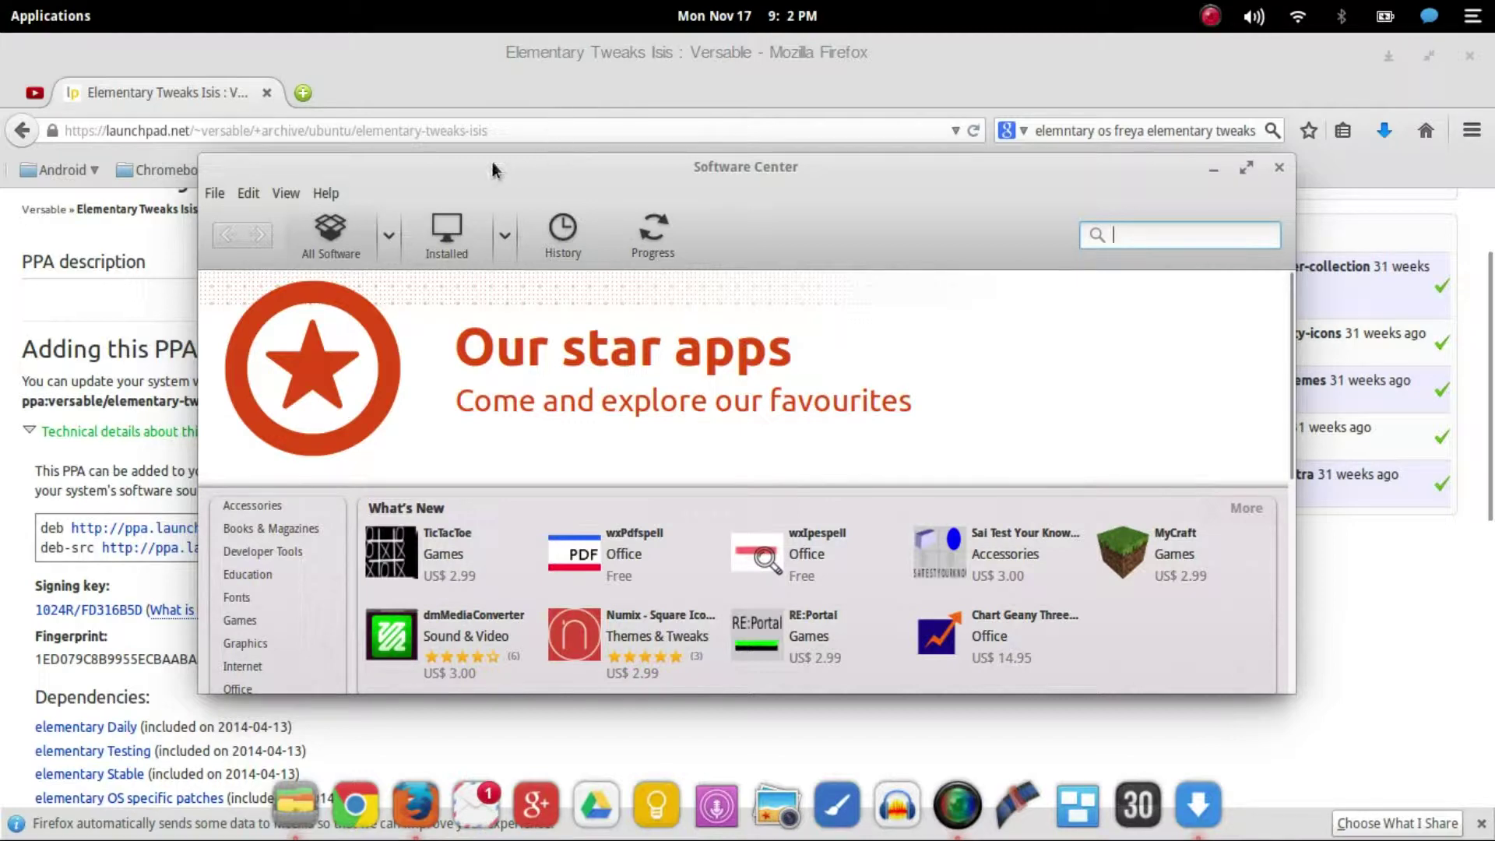
{"action": "left_click_drag", "start_coordinate": [503, 162], "coordinate": [478, 89]}
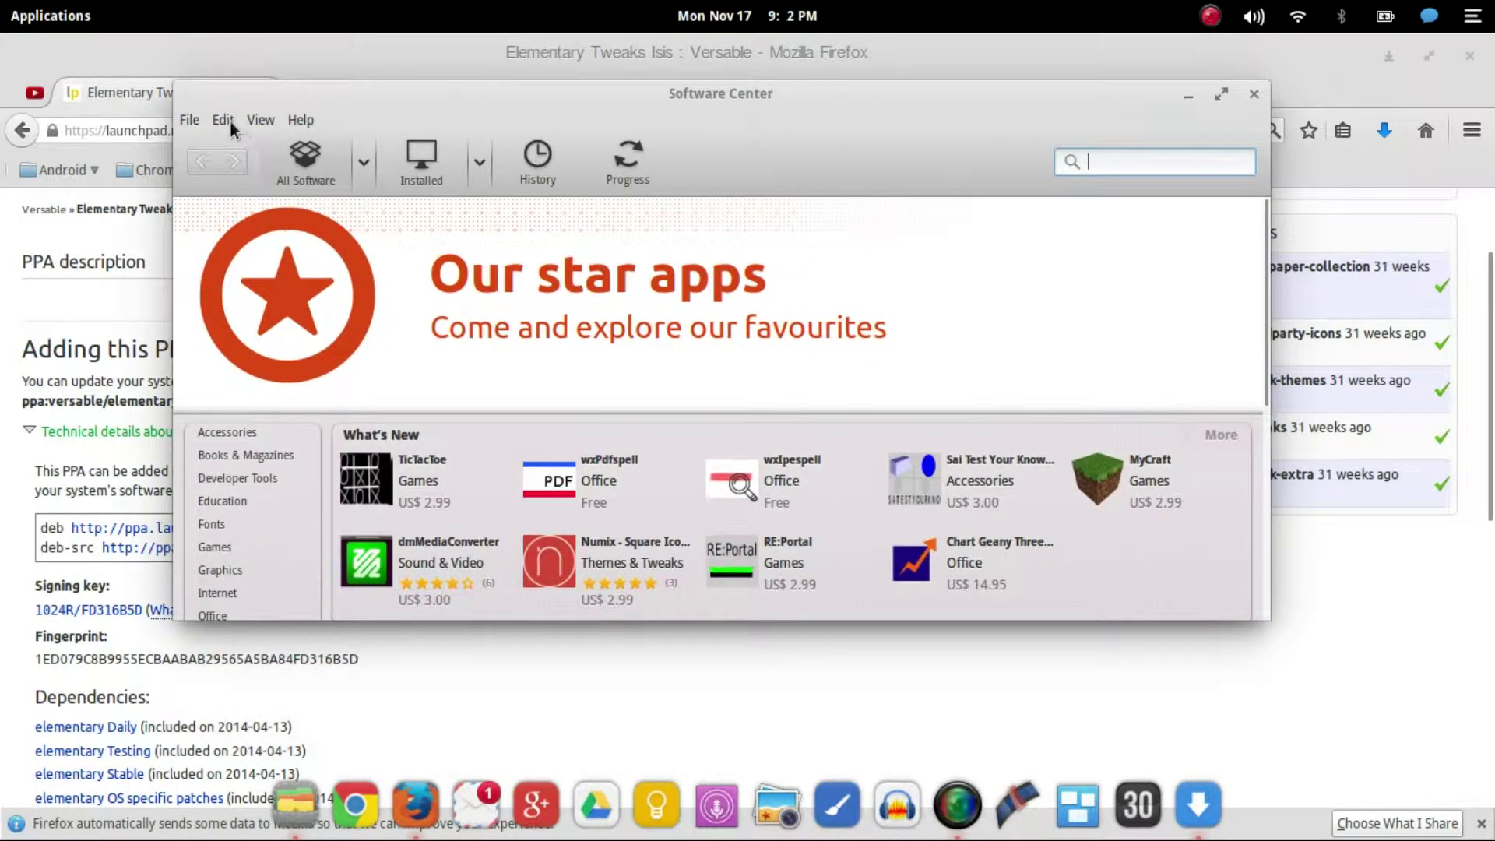
{"action": "left_click", "coordinate": [223, 120]}
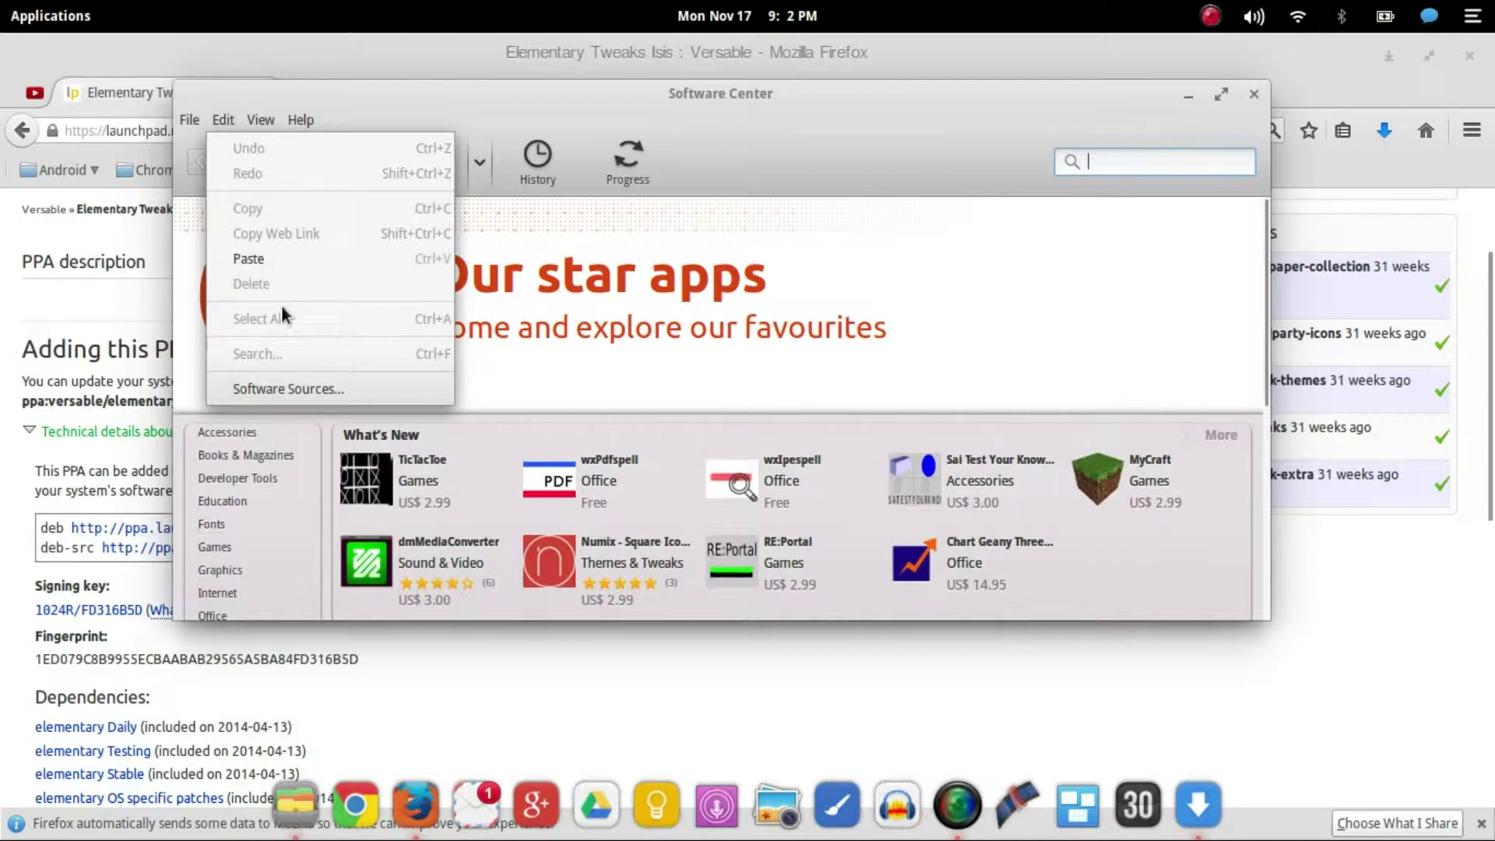
{"action": "left_click", "coordinate": [306, 386]}
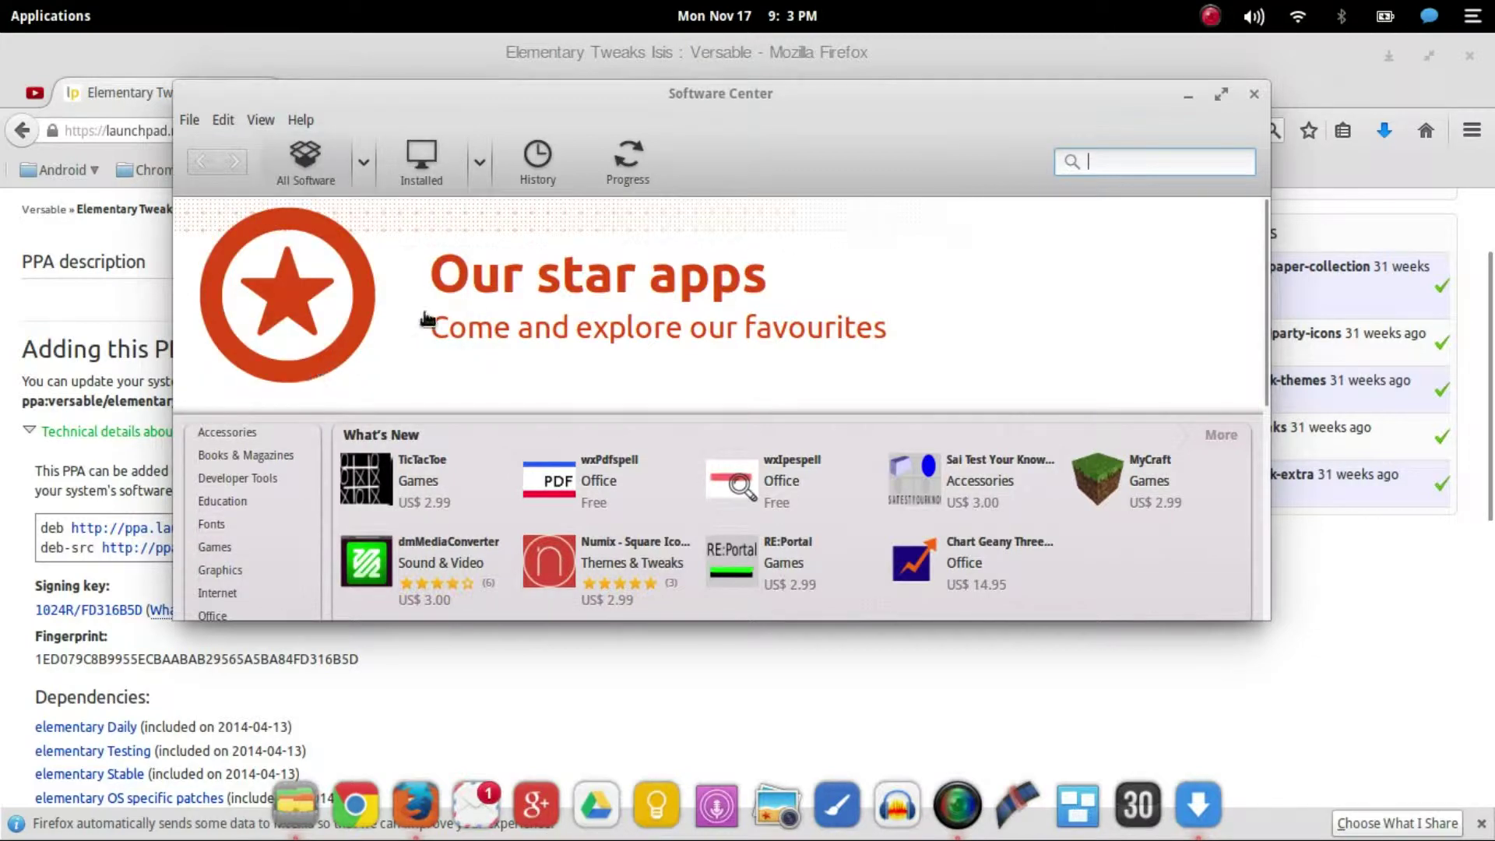
Browse the Other Software source list in Software & Updates and reposition the dialog.
{"action": "left_click", "coordinate": [645, 287]}
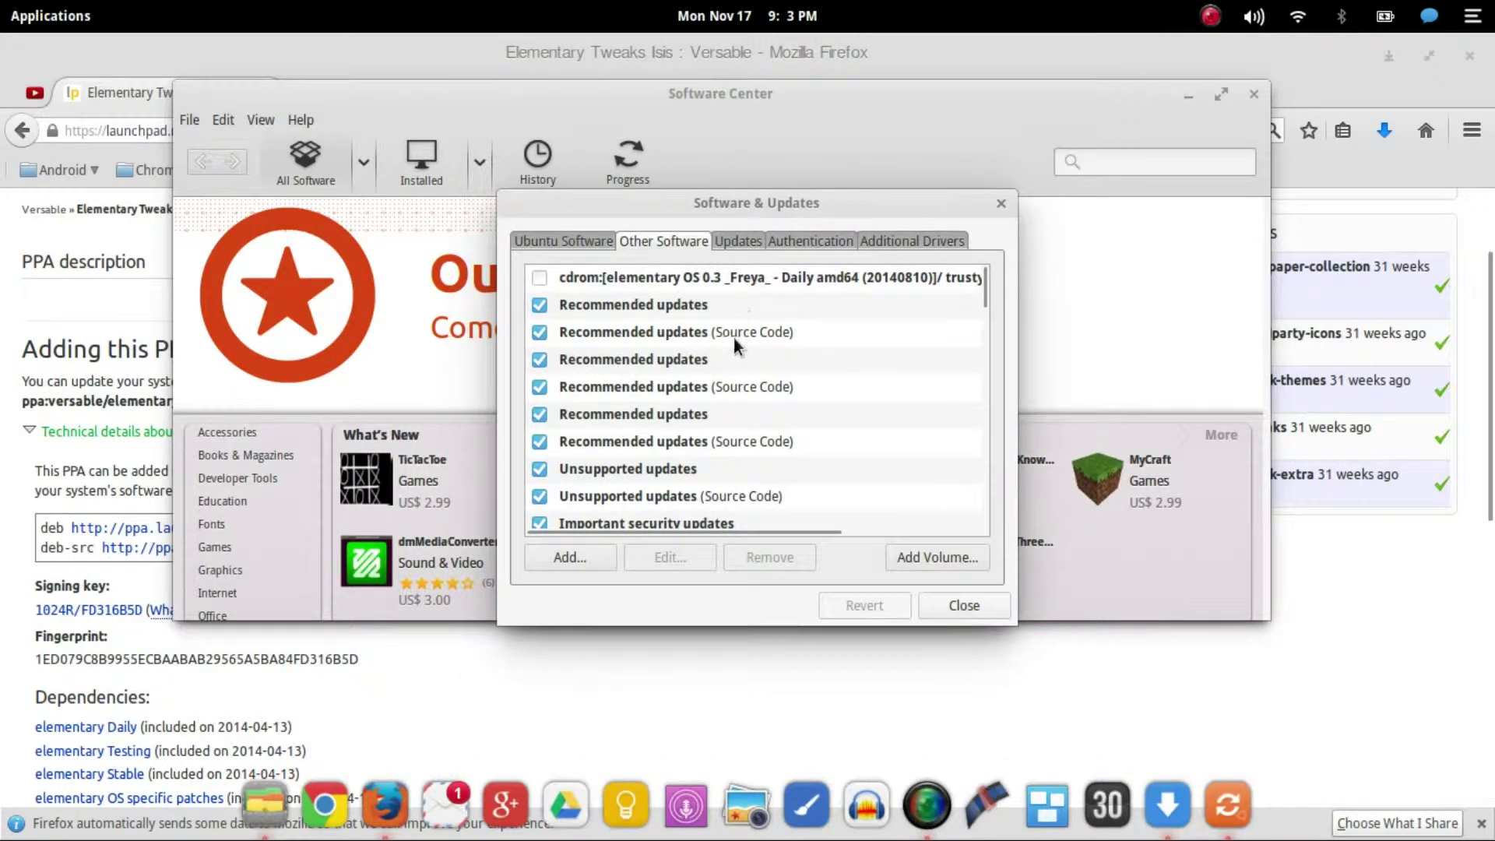
{"action": "scroll", "coordinate": [735, 346], "scroll_direction": "down", "scroll_amount": 15}
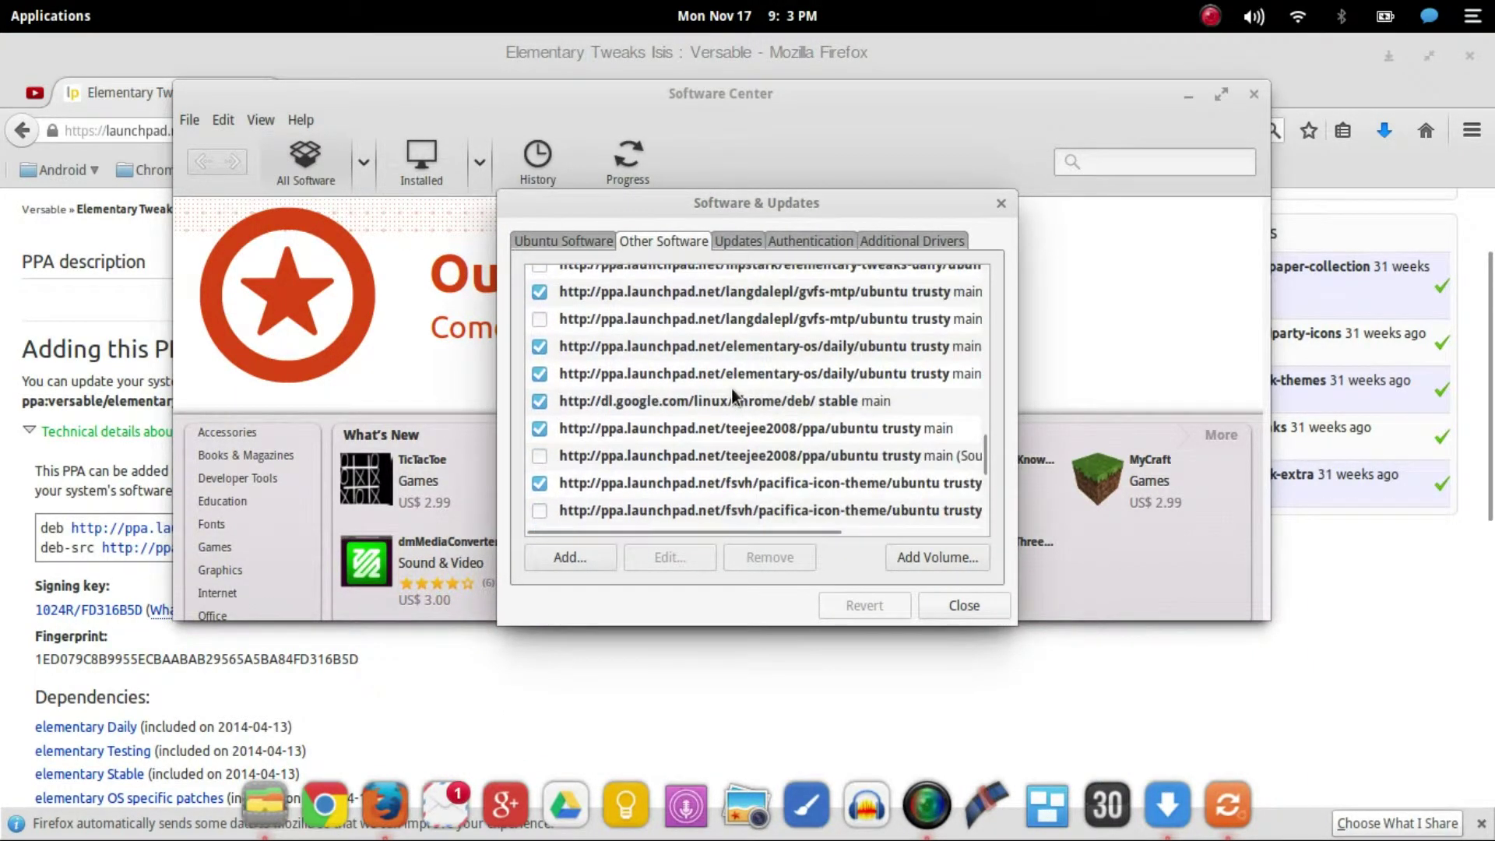
{"action": "scroll", "coordinate": [731, 394], "scroll_direction": "down", "scroll_amount": 5}
{"action": "scroll", "coordinate": [735, 394], "scroll_direction": "up", "scroll_amount": 20}
{"action": "scroll", "coordinate": [738, 397], "scroll_direction": "up", "scroll_amount": 5}
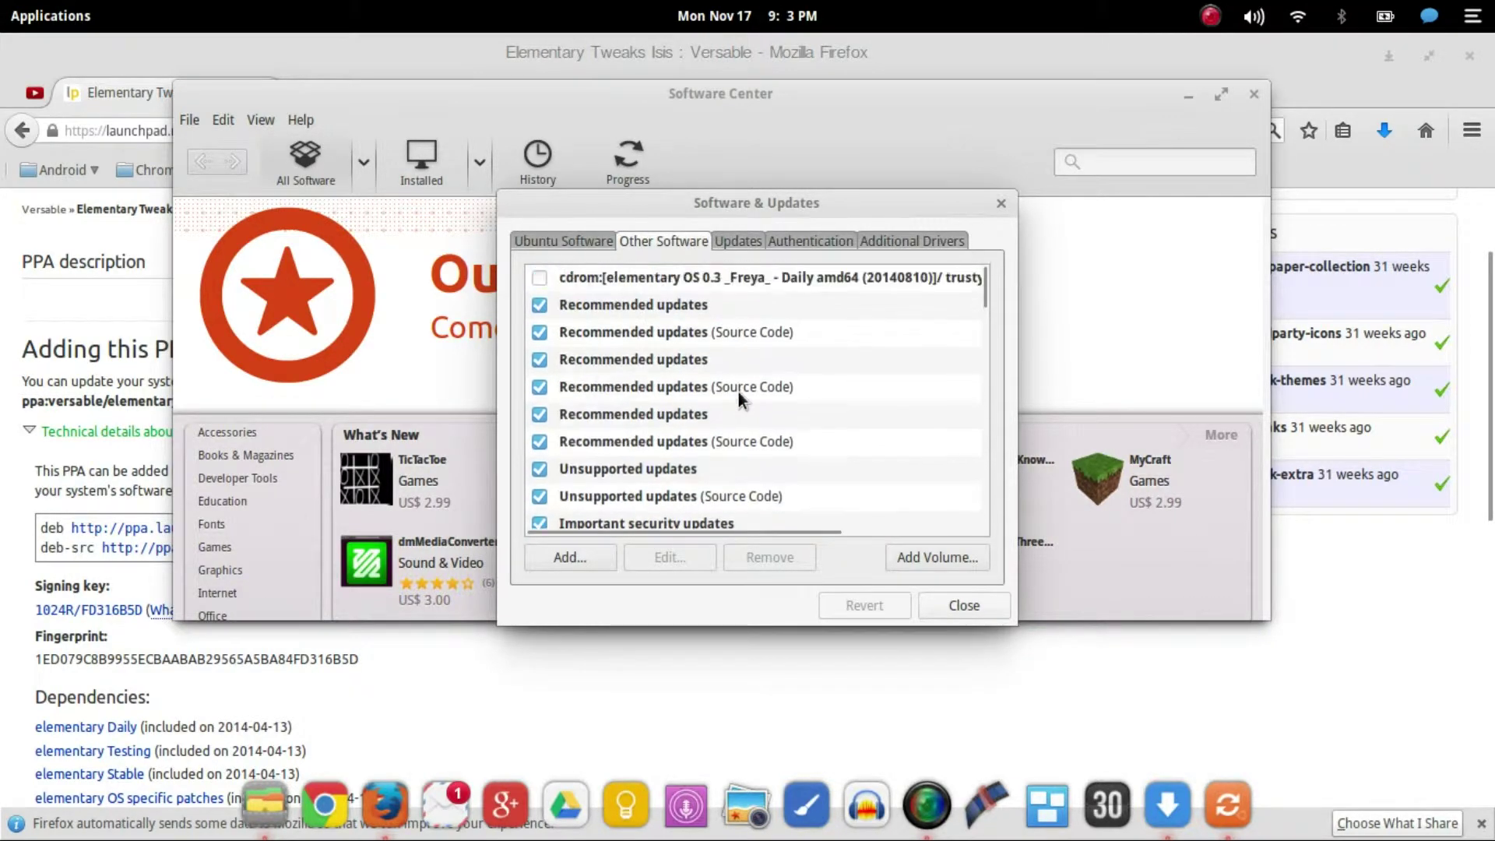
{"action": "scroll", "coordinate": [738, 394], "scroll_direction": "down", "scroll_amount": 5}
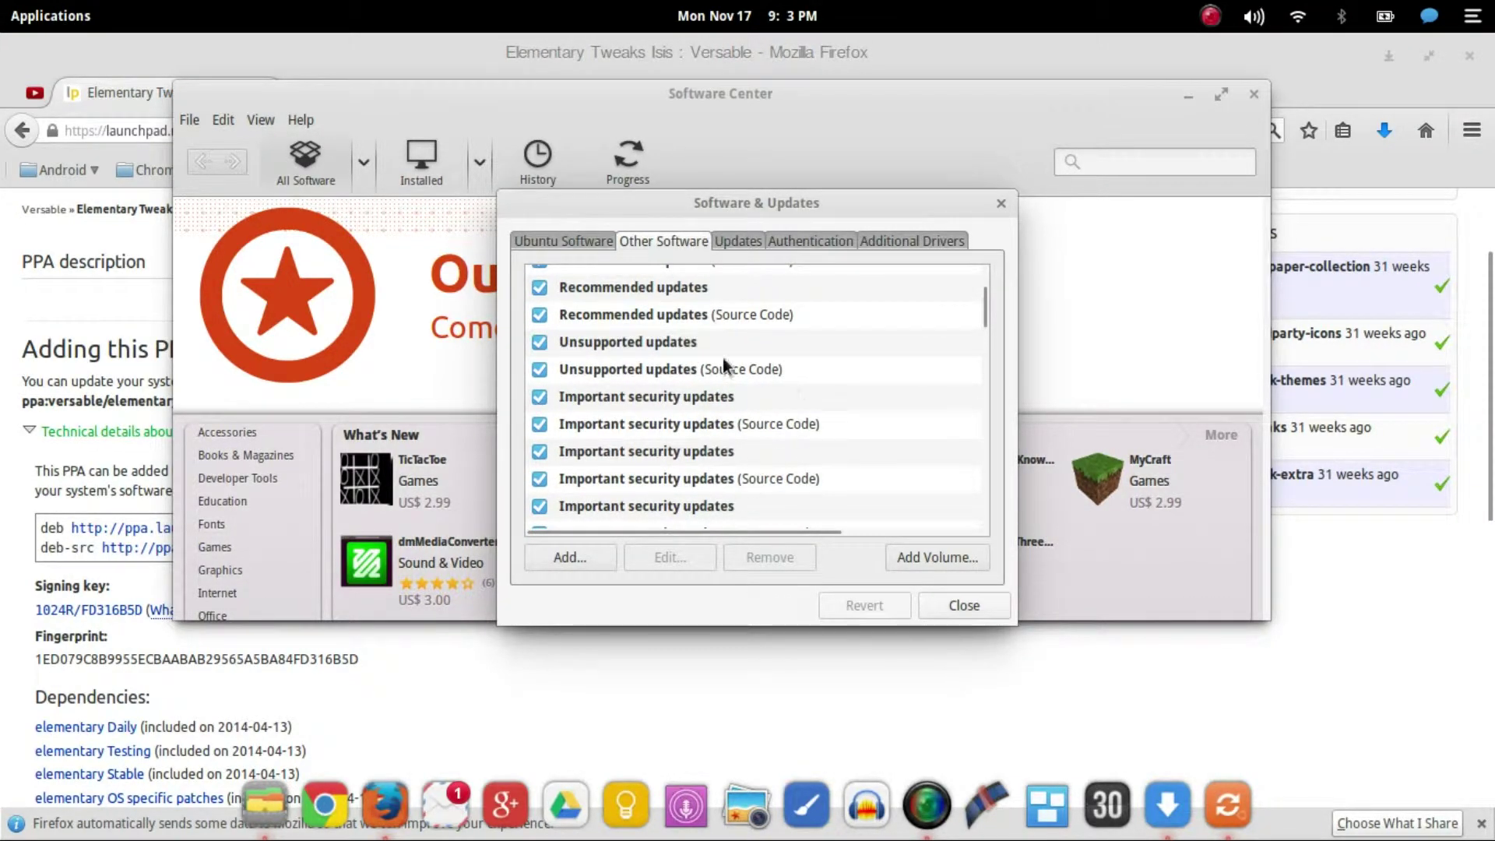
{"action": "scroll", "coordinate": [856, 436], "scroll_direction": "down", "scroll_amount": 5}
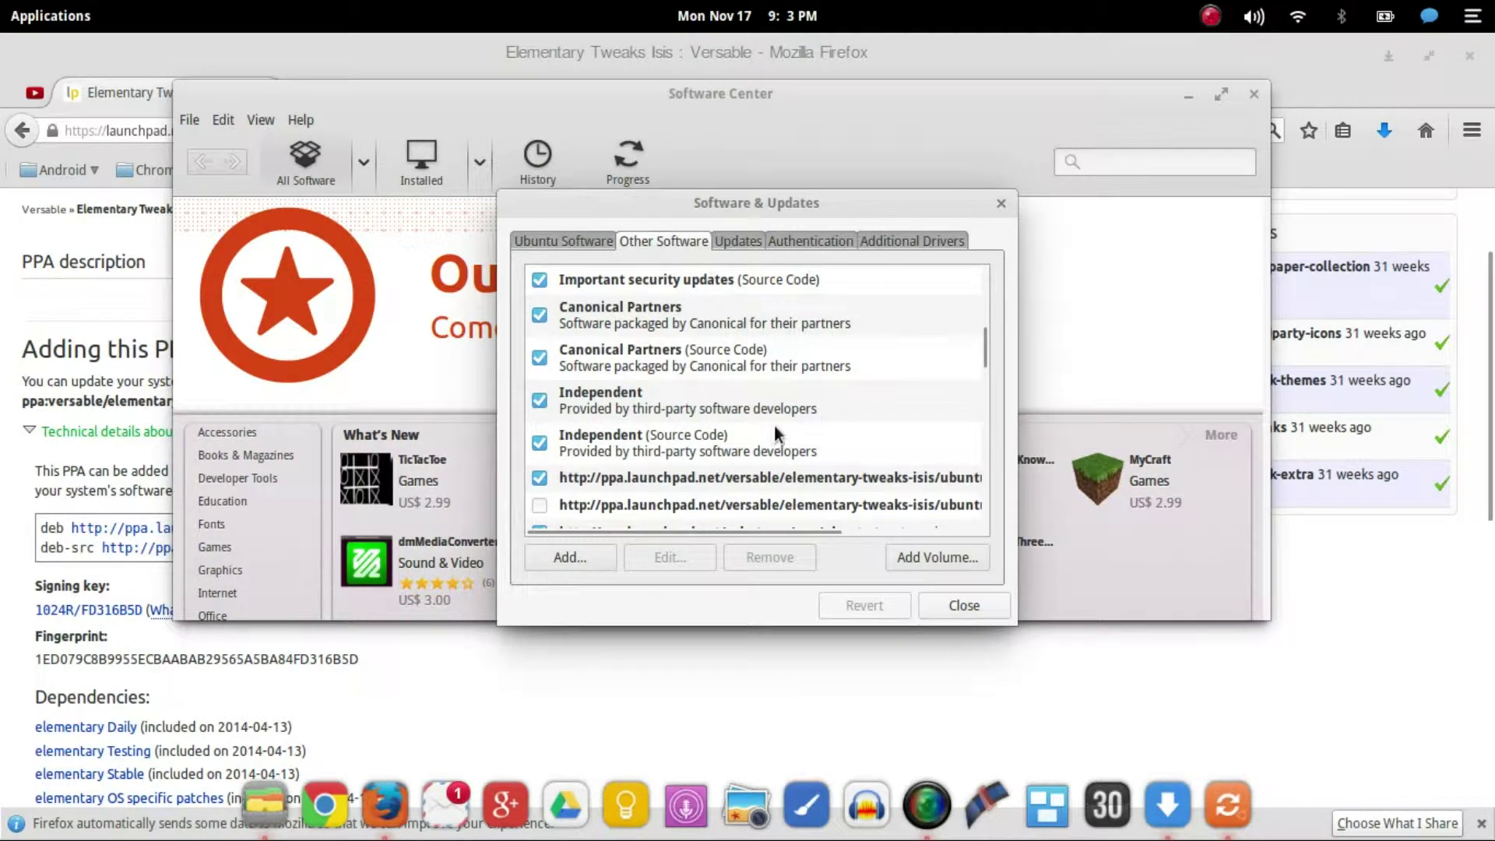
{"action": "left_click_drag", "start_coordinate": [828, 231], "coordinate": [797, 232]}
{"action": "left_click_drag", "start_coordinate": [707, 267], "coordinate": [741, 216]}
{"action": "left_click", "coordinate": [30, 522]}
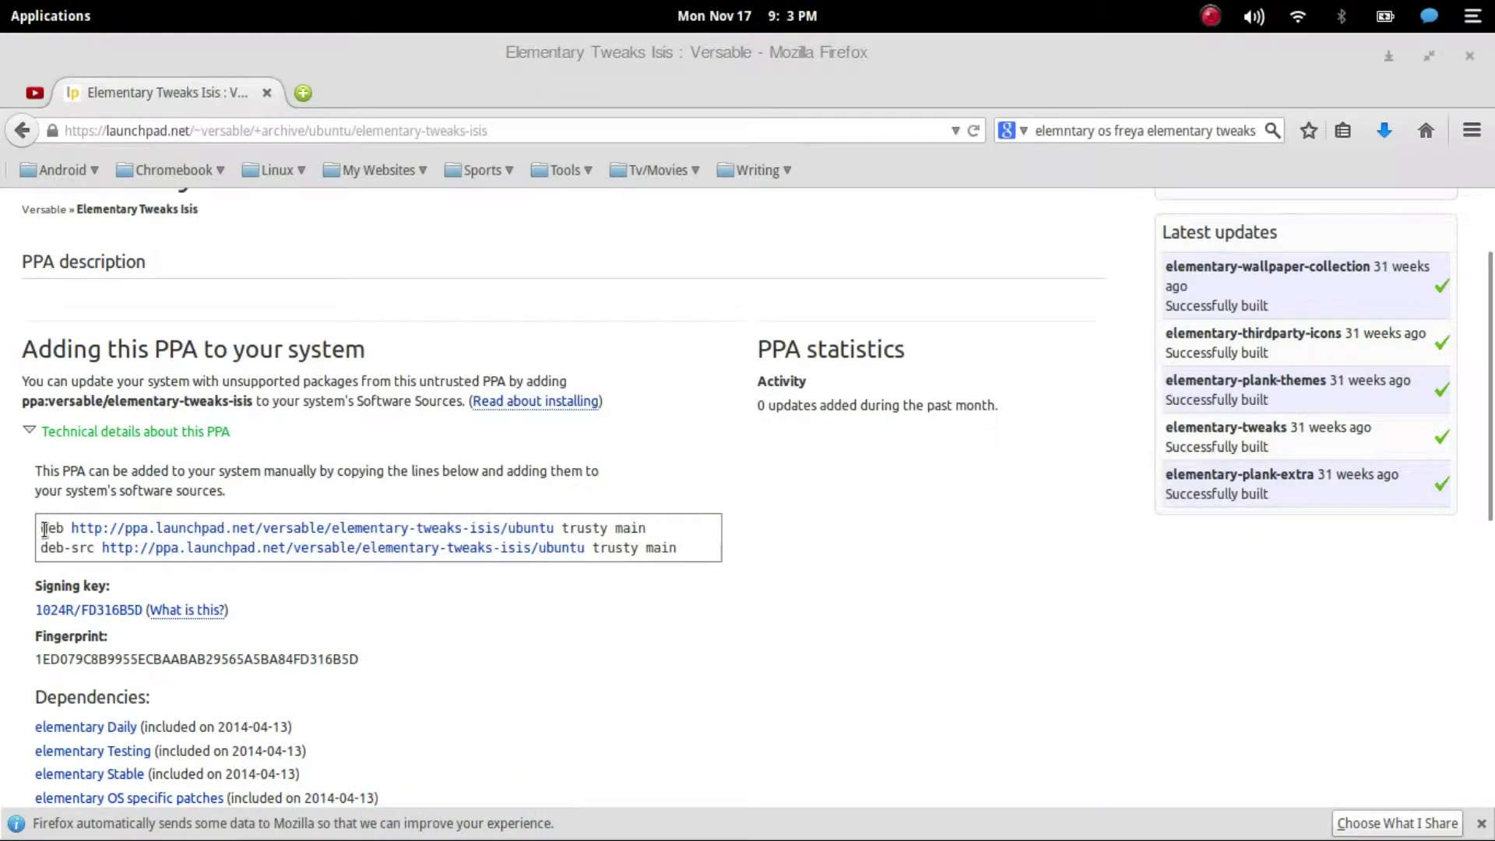
{"action": "left_click", "coordinate": [33, 434]}
{"action": "left_click", "coordinate": [33, 435]}
{"action": "left_click_drag", "start_coordinate": [45, 531], "coordinate": [645, 535]}
{"action": "key", "text": "cmd+c"}
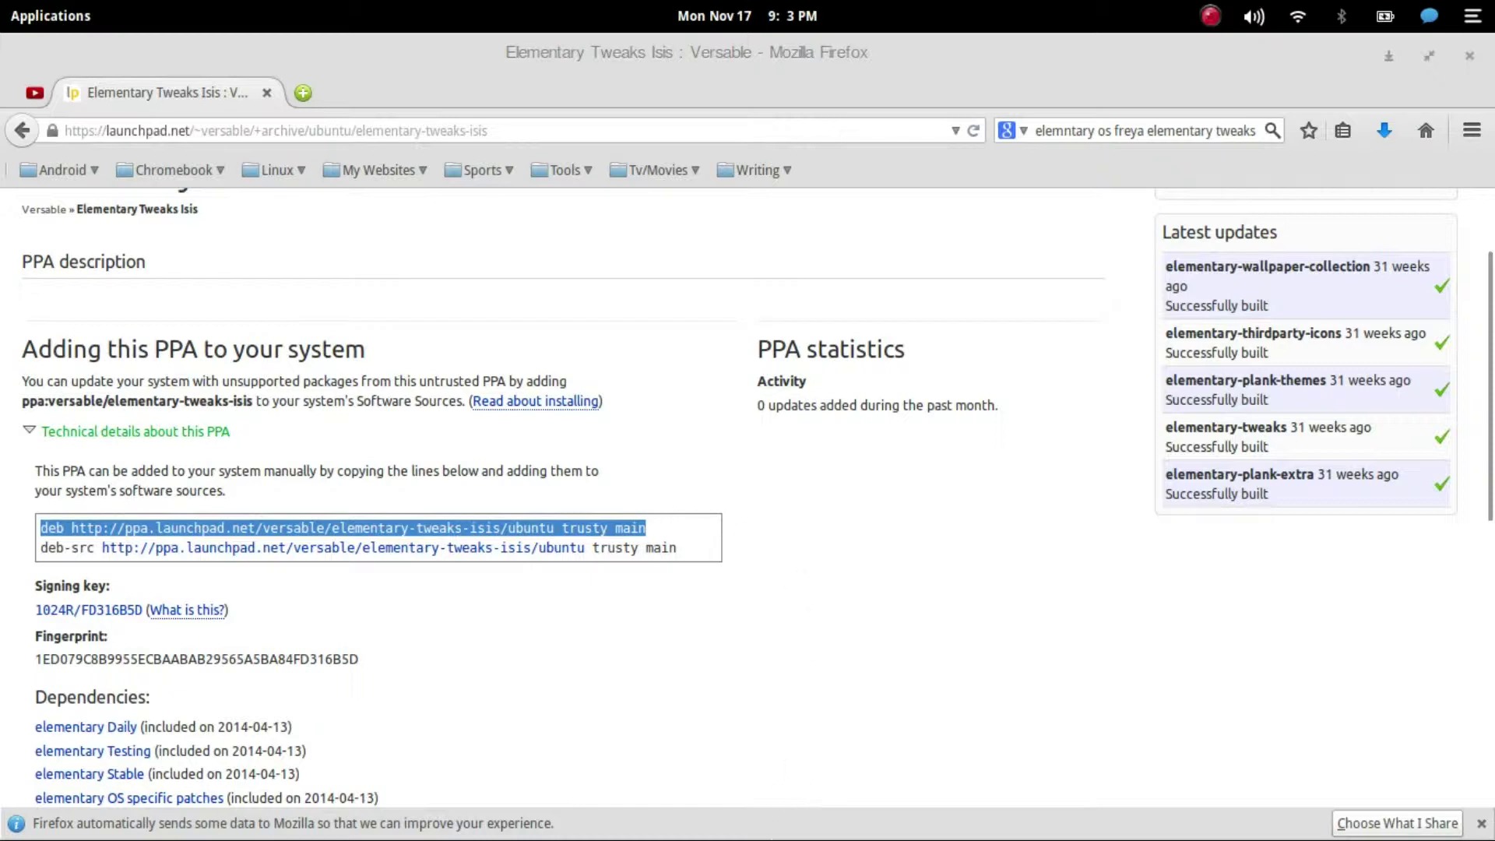
{"action": "mouse_move", "coordinate": [743, 836]}
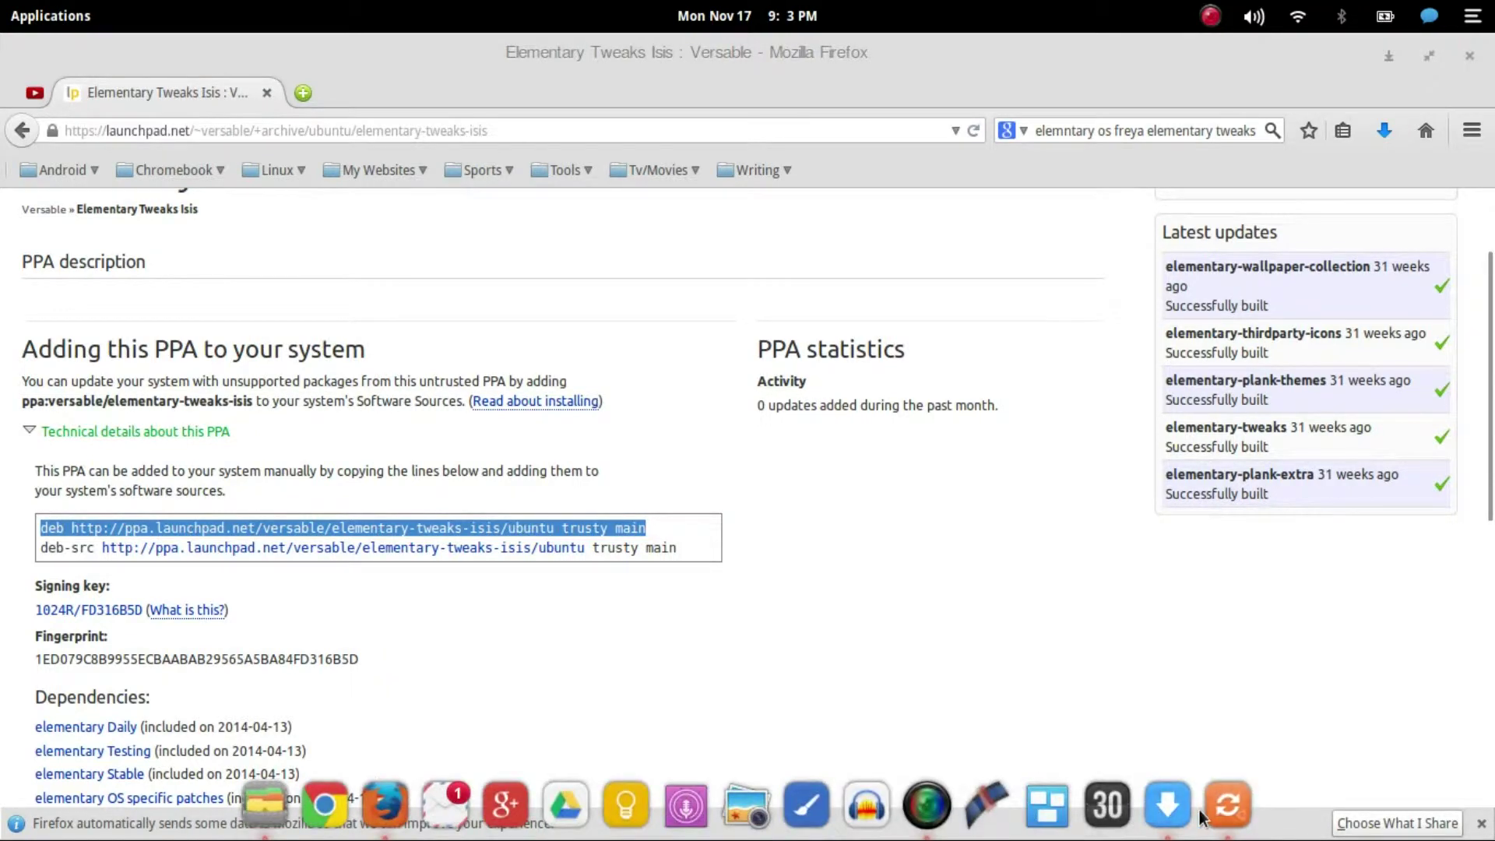
Paste the copied elementary-tweaks-isis deb line as a new APT source and add it.
{"action": "left_click", "coordinate": [1227, 804]}
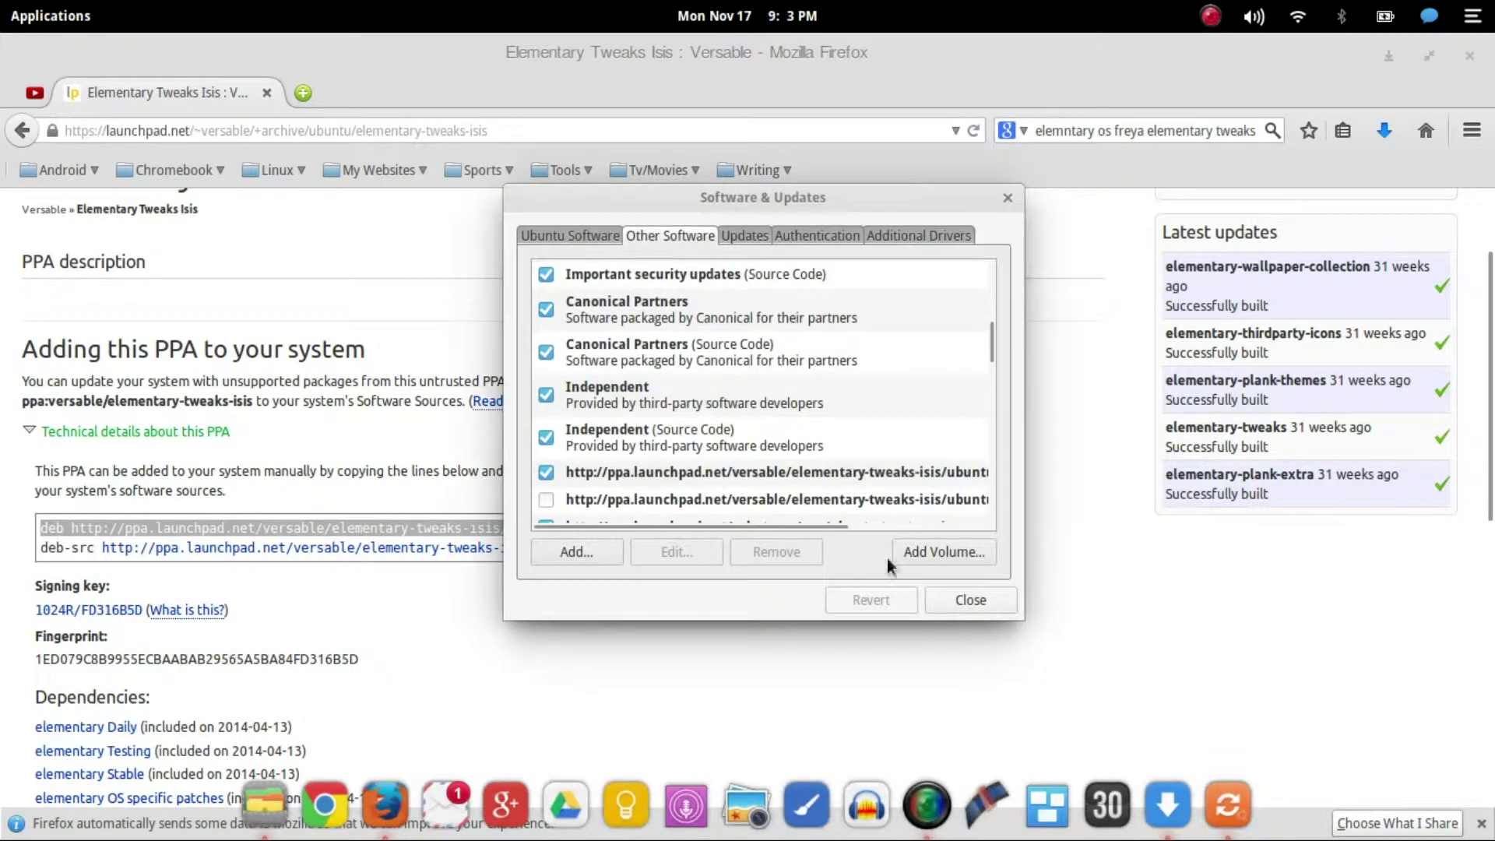
{"action": "left_click", "coordinate": [1165, 798]}
{"action": "left_click", "coordinate": [1220, 810]}
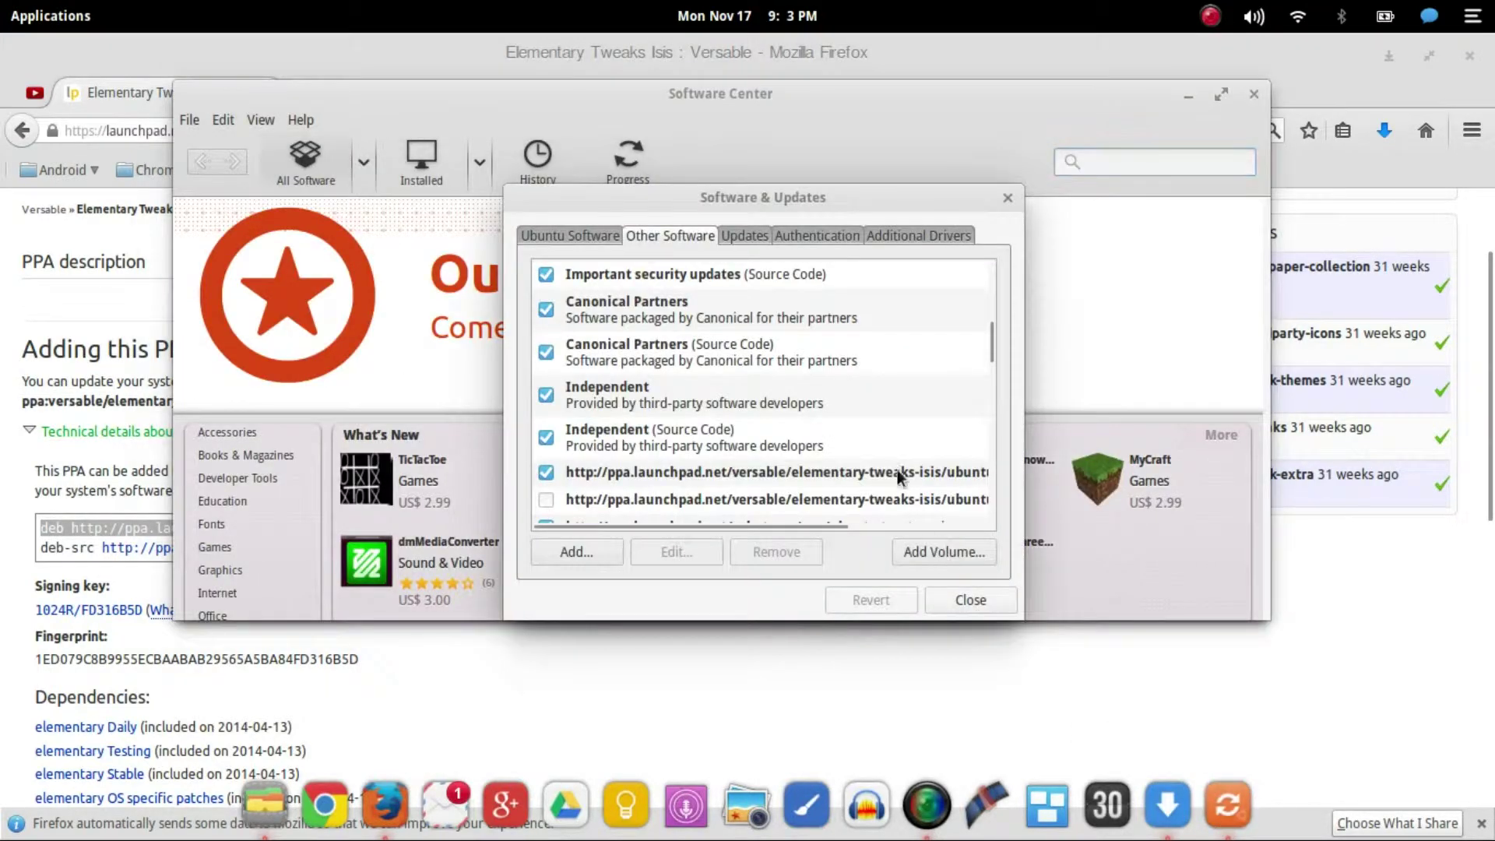
{"action": "left_click", "coordinate": [592, 551]}
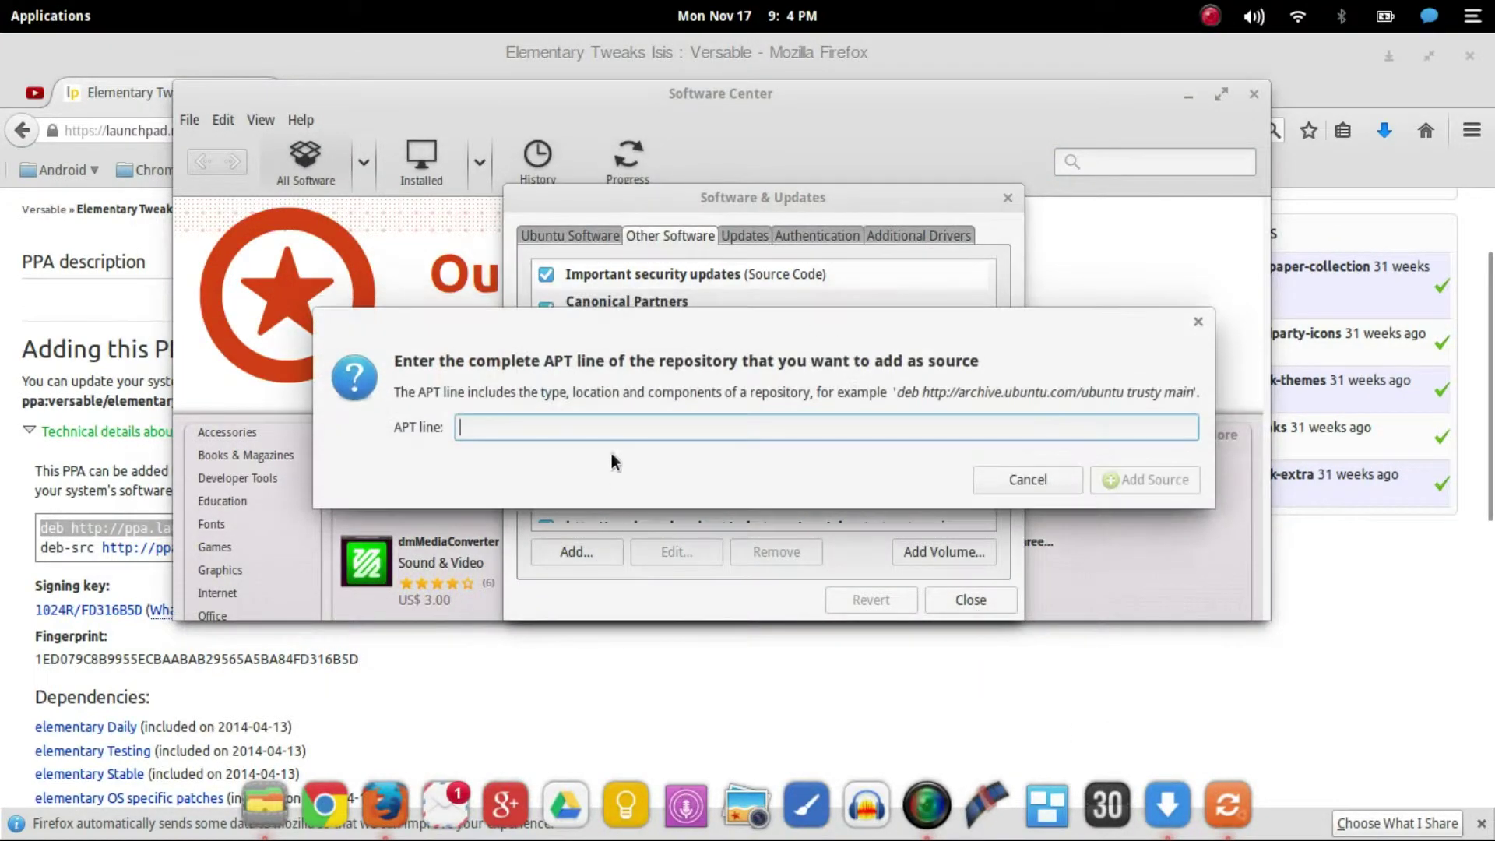
{"action": "right_click", "coordinate": [605, 435]}
{"action": "left_click", "coordinate": [622, 503]}
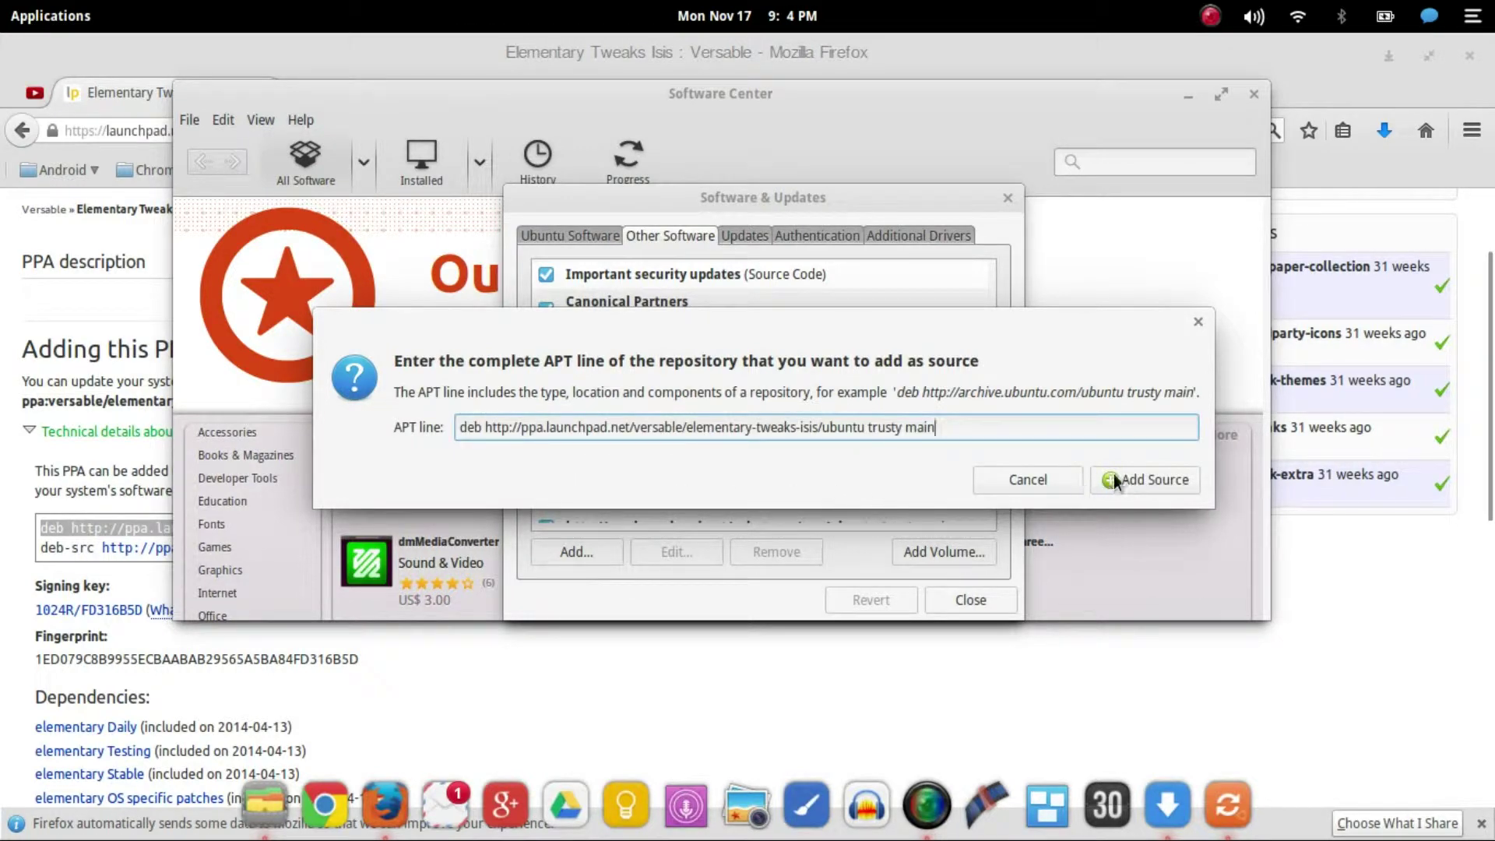
{"action": "left_click", "coordinate": [1094, 481]}
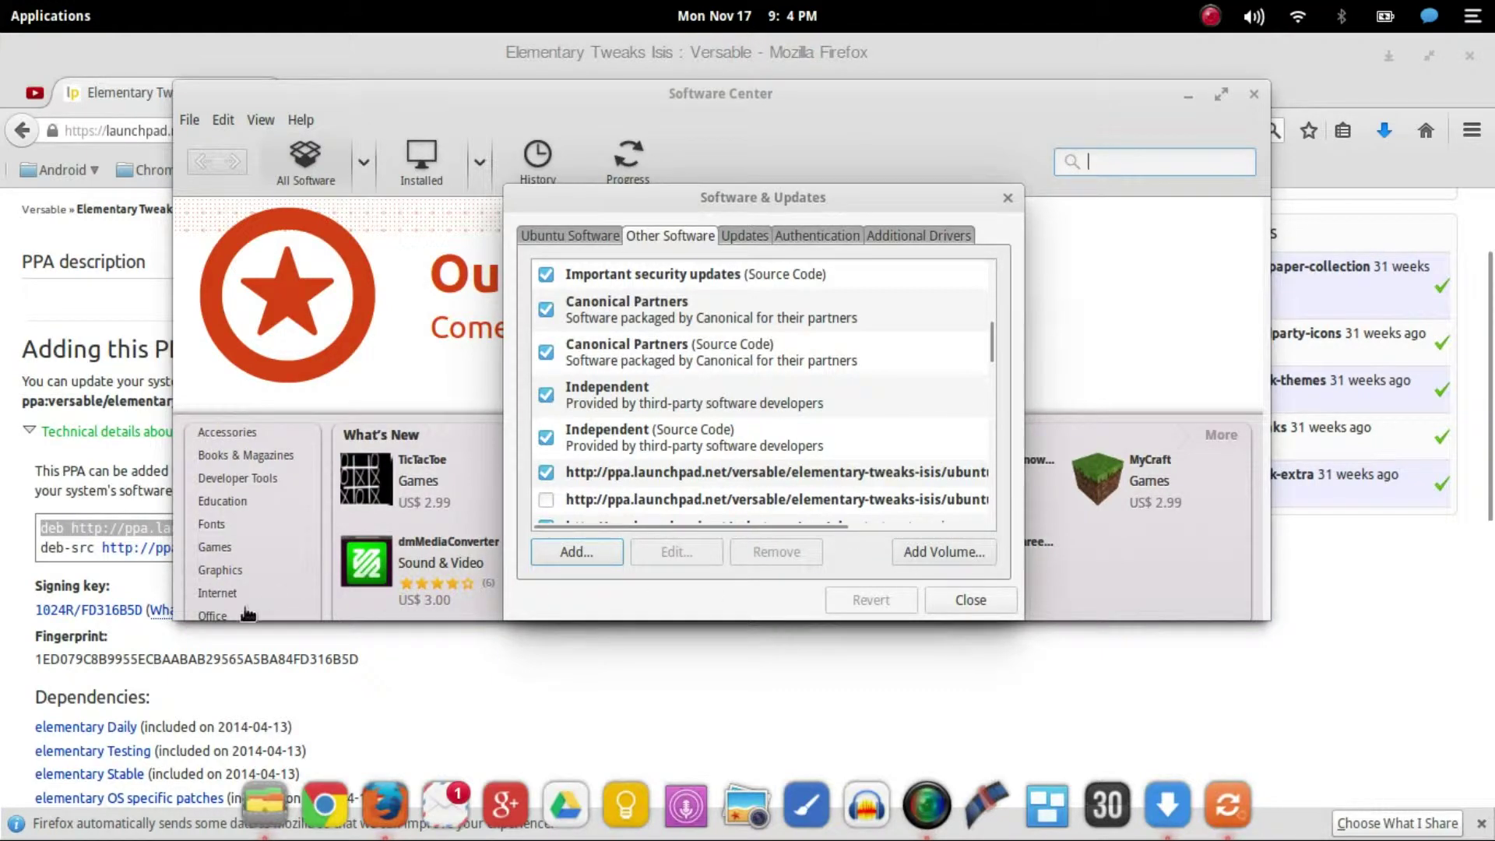
Copy the deb-src line from the PPA page, add it as another source, and close the dialog.
{"action": "left_click", "coordinate": [70, 551]}
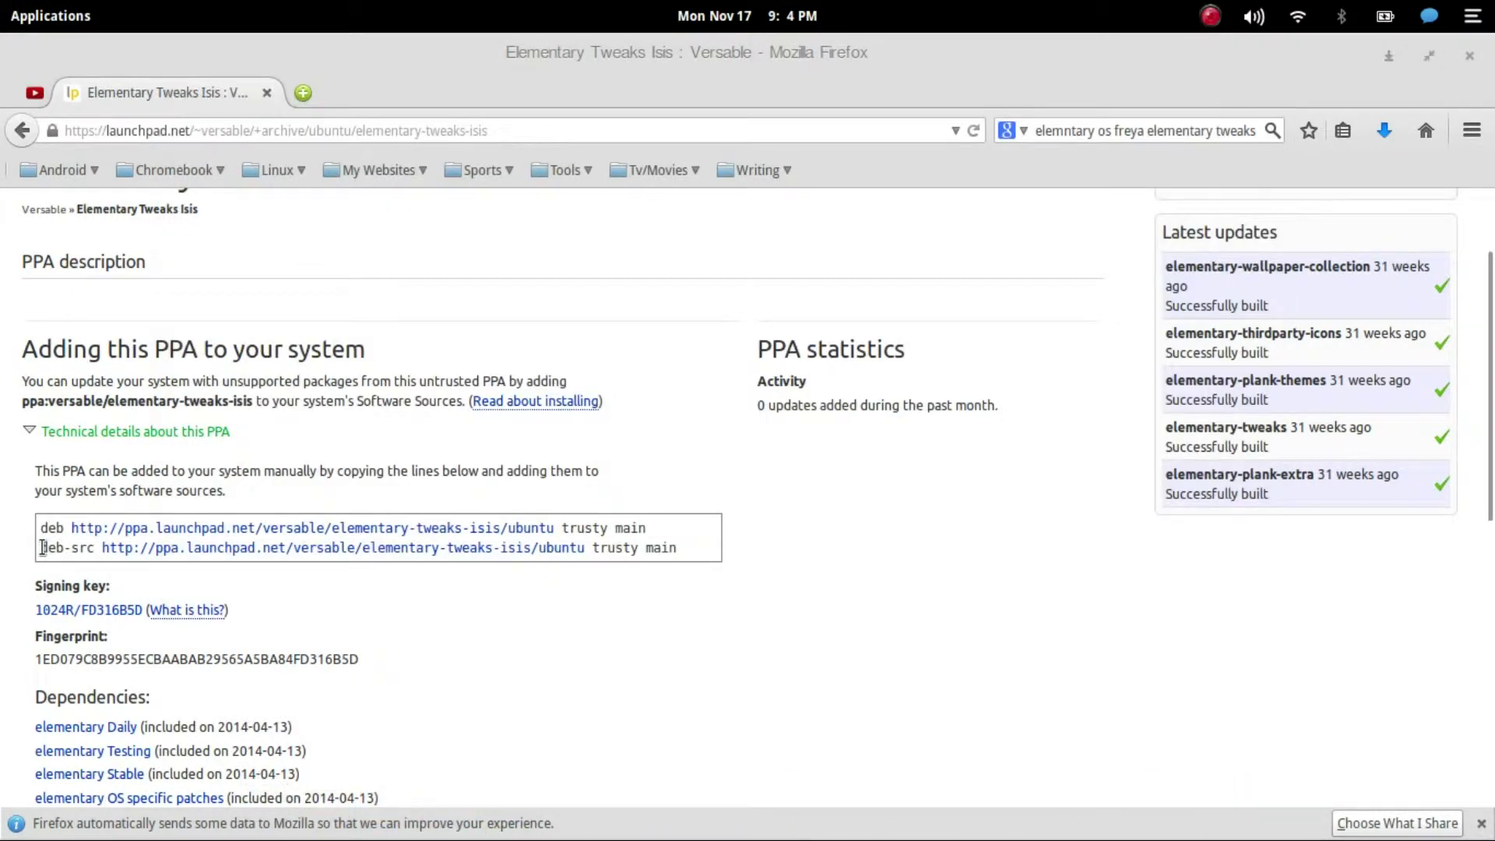
{"action": "left_click_drag", "start_coordinate": [69, 551], "coordinate": [698, 553]}
{"action": "key", "text": "cmd+c"}
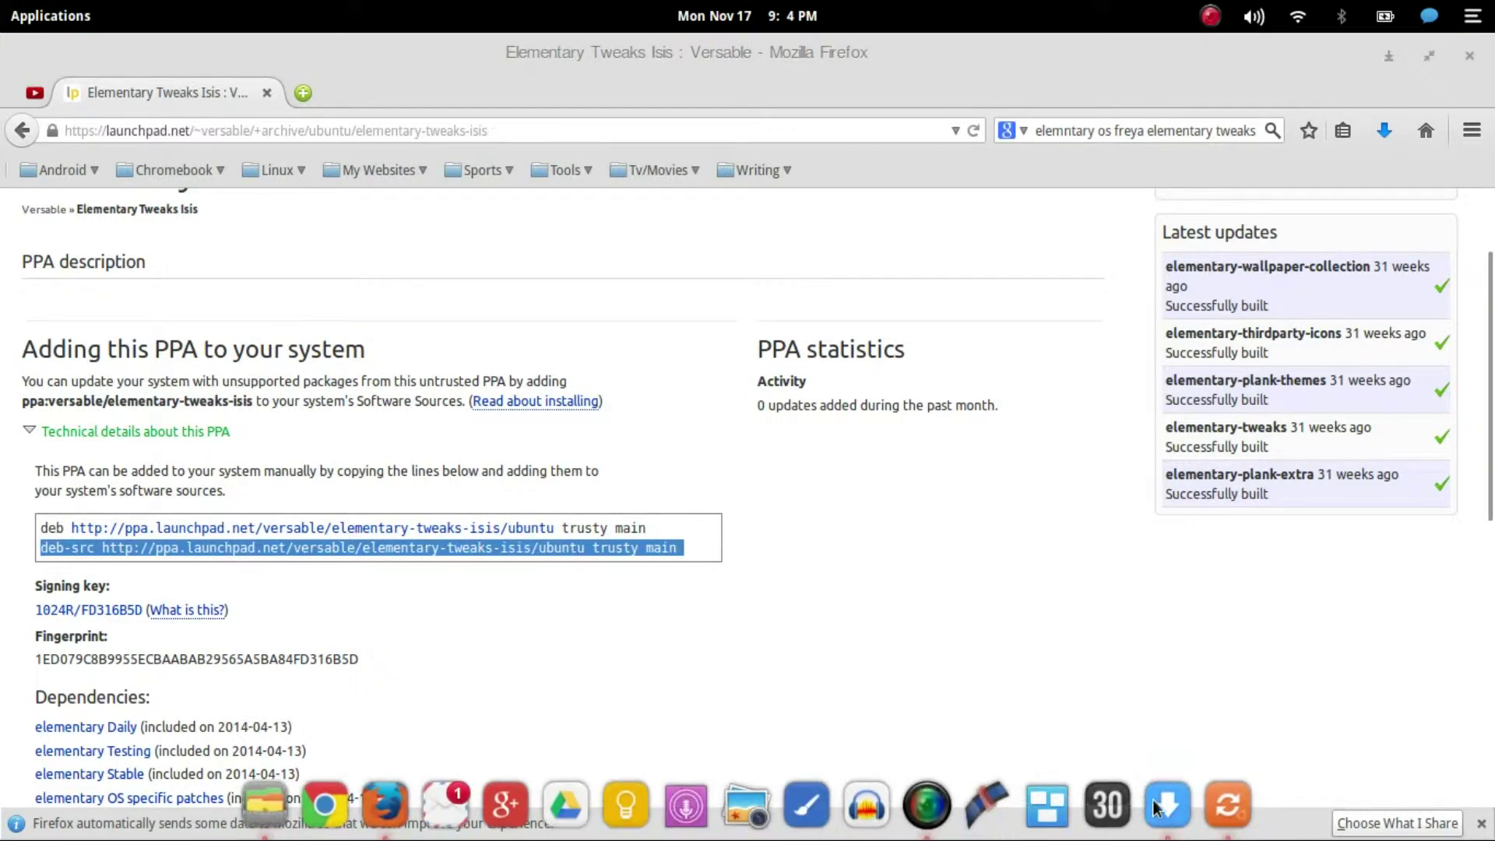
{"action": "left_click", "coordinate": [1166, 806]}
{"action": "left_click", "coordinate": [1229, 813]}
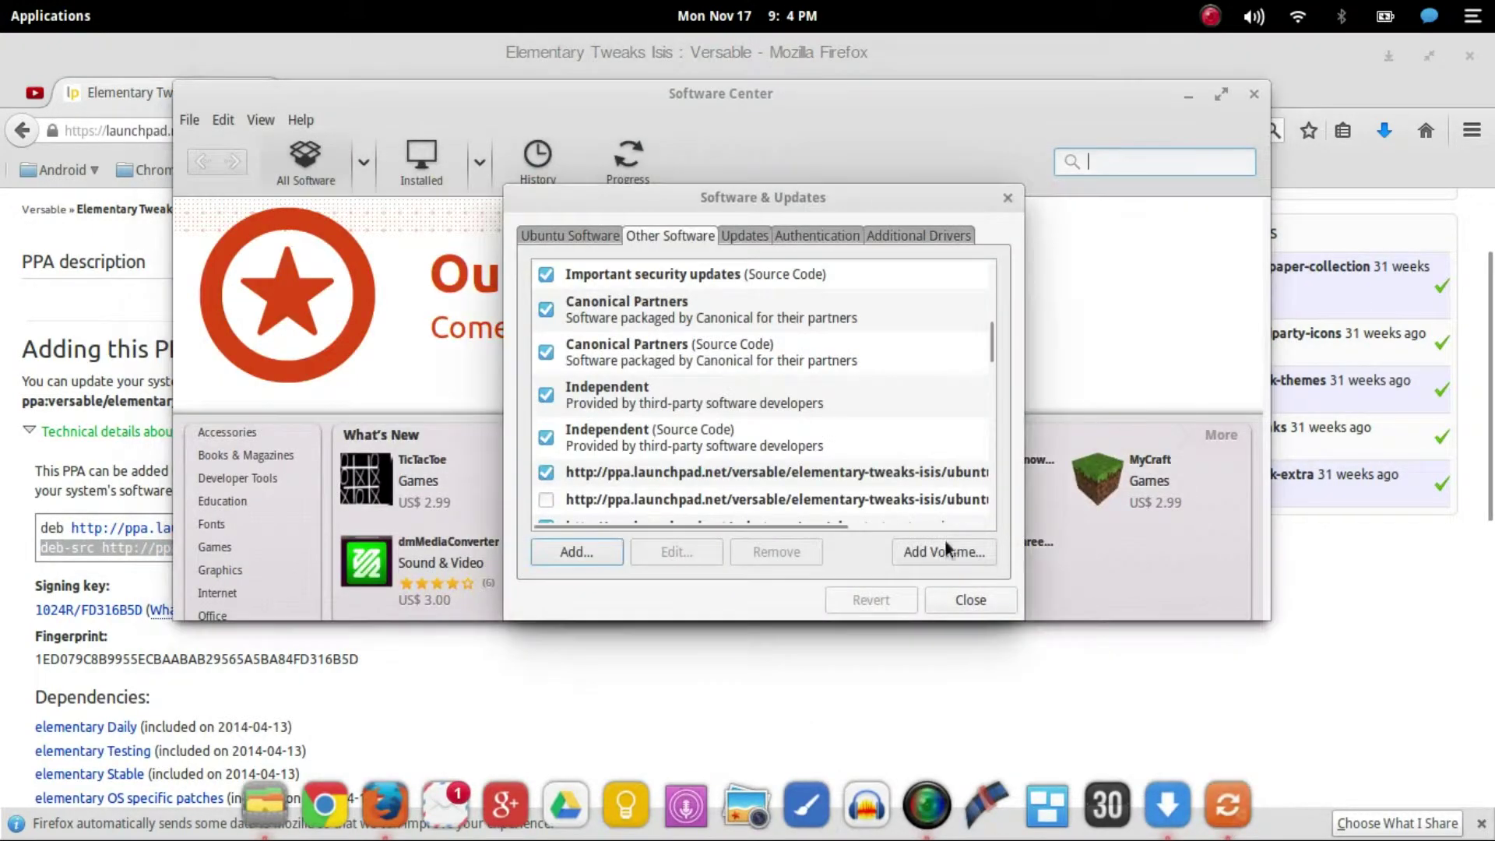
{"action": "left_click", "coordinate": [606, 551]}
{"action": "right_click", "coordinate": [679, 382]}
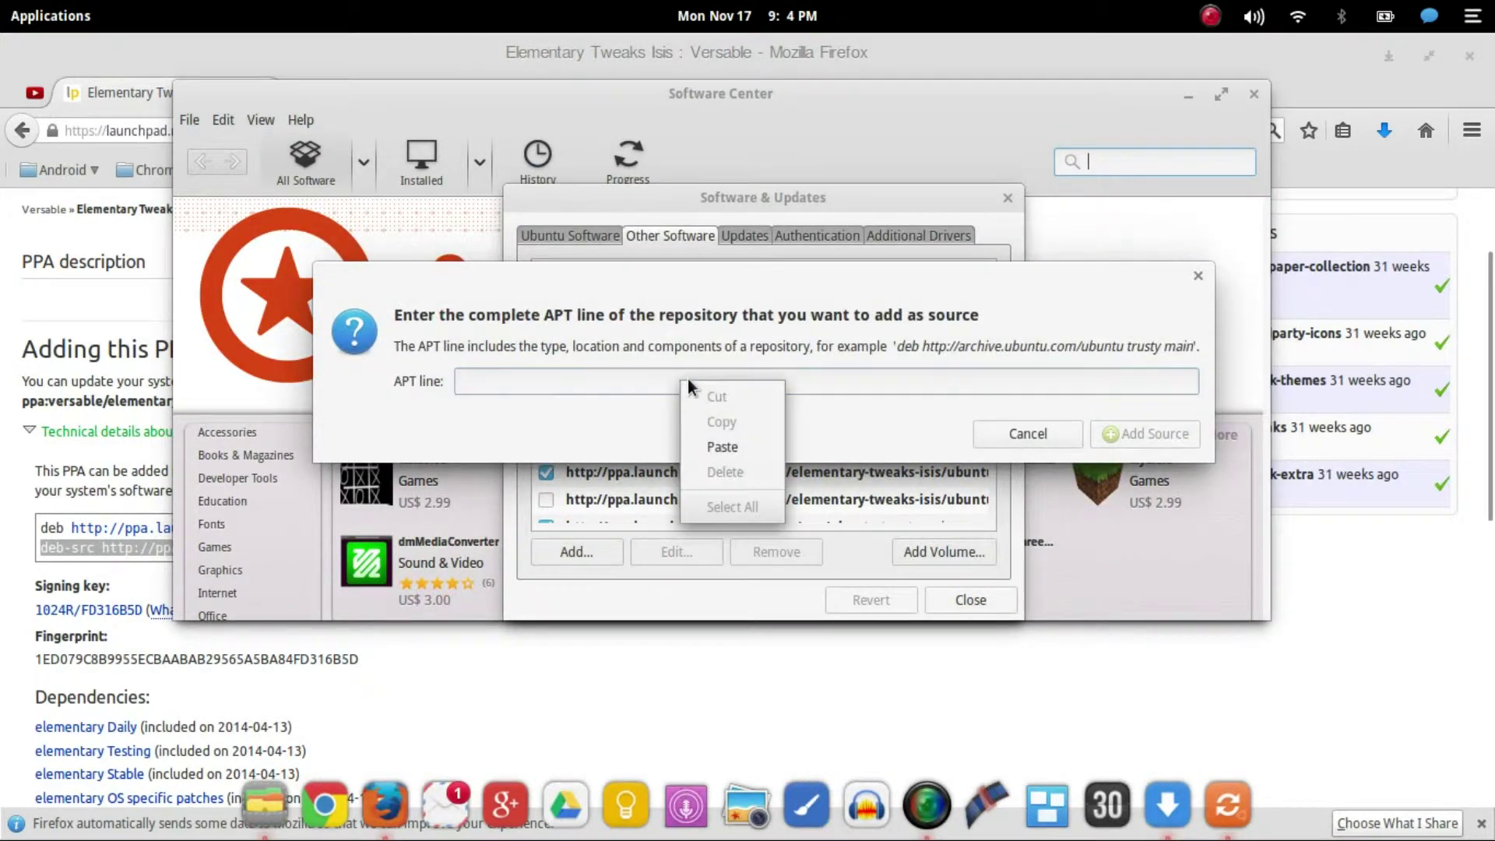
{"action": "left_click", "coordinate": [741, 439]}
{"action": "left_click", "coordinate": [1119, 432]}
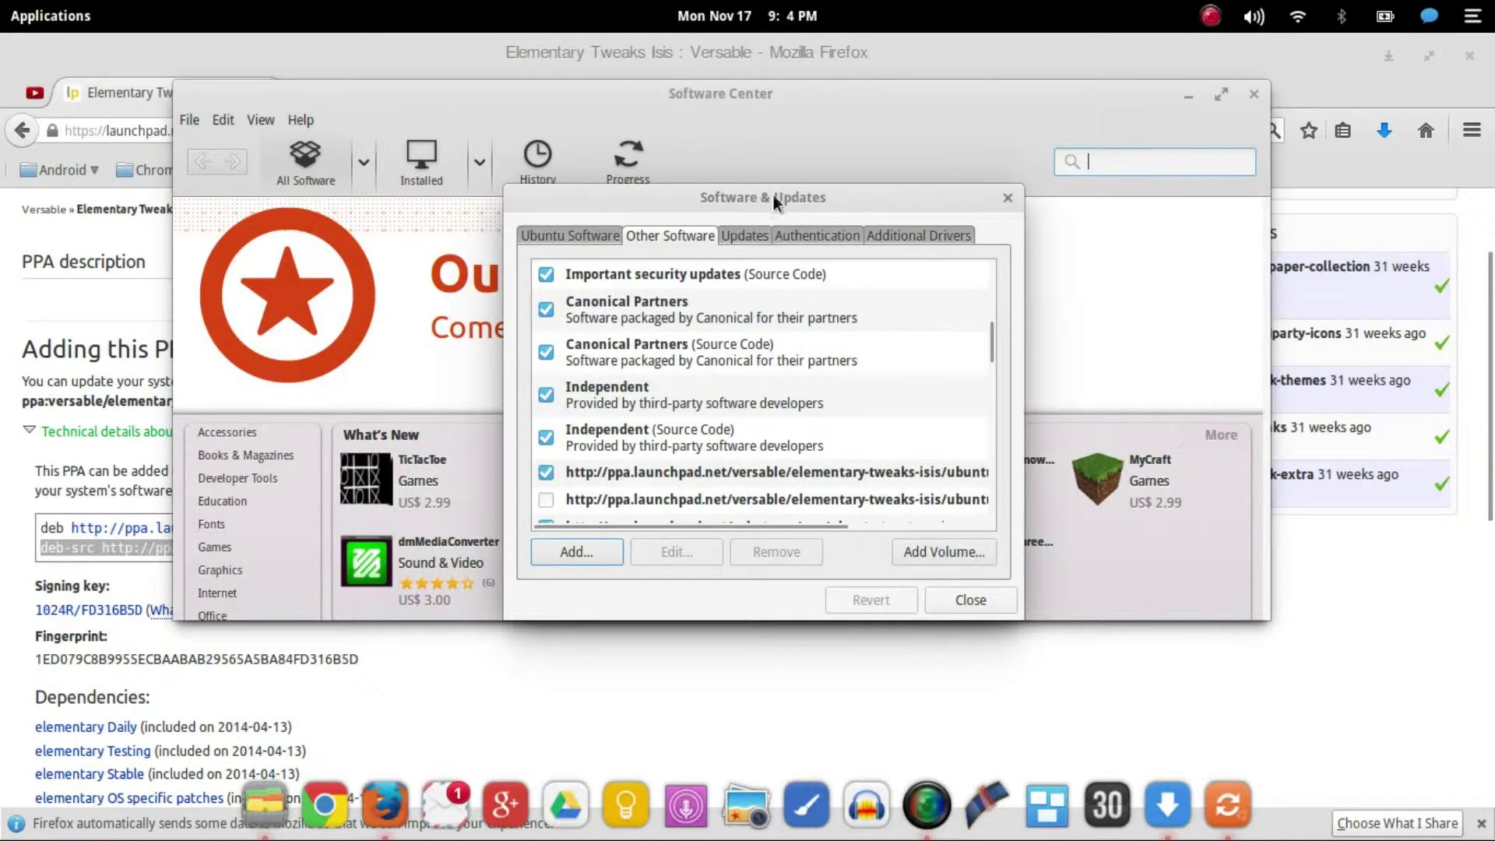
{"action": "left_click", "coordinate": [963, 600]}
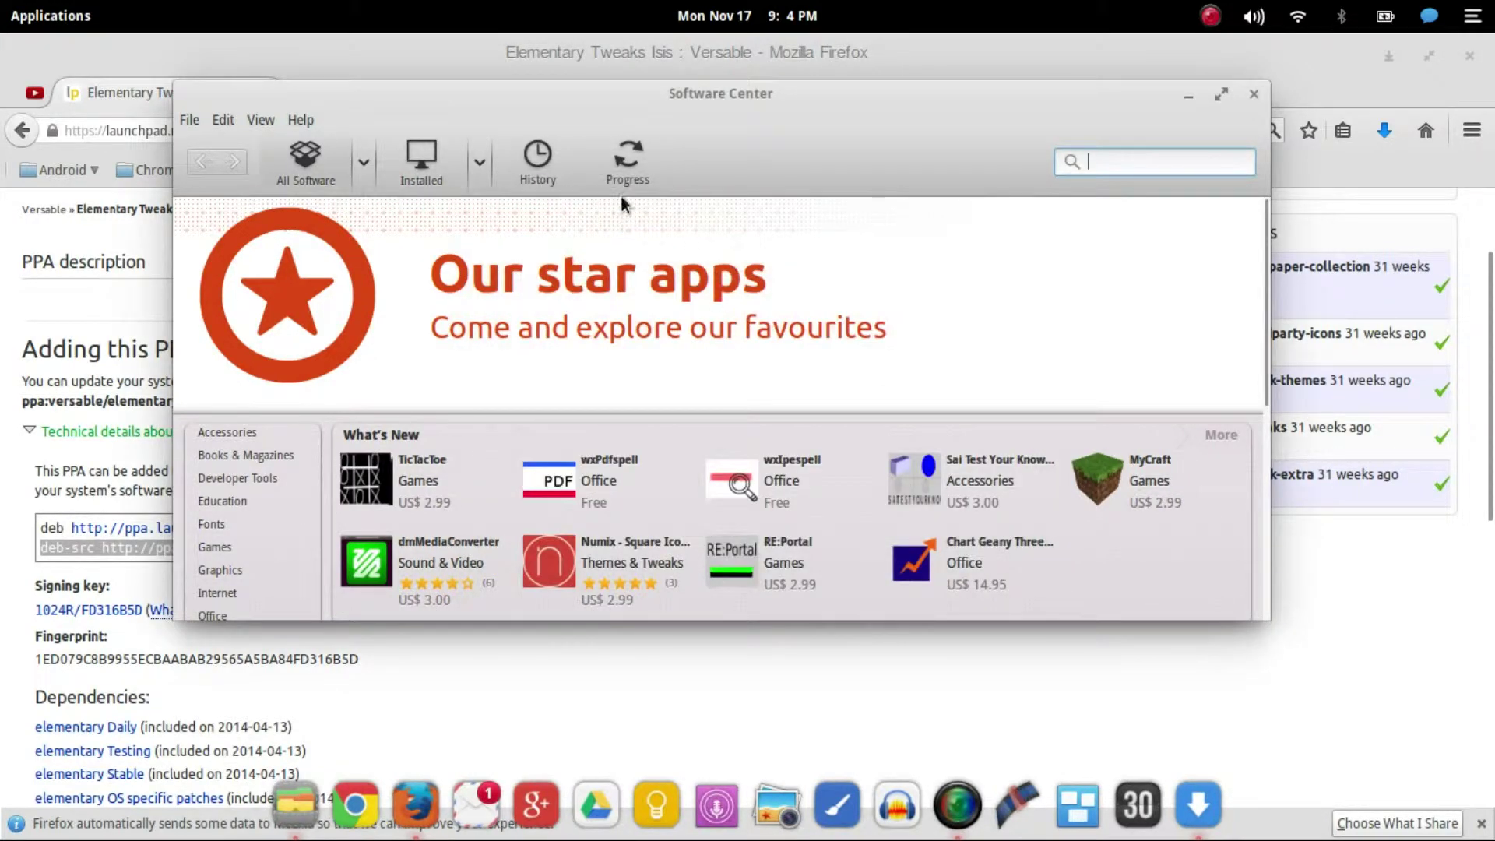
Check Software Center's Progress view for pending tasks, then close Software Center.
{"action": "left_click_drag", "start_coordinate": [671, 97], "coordinate": [719, 137]}
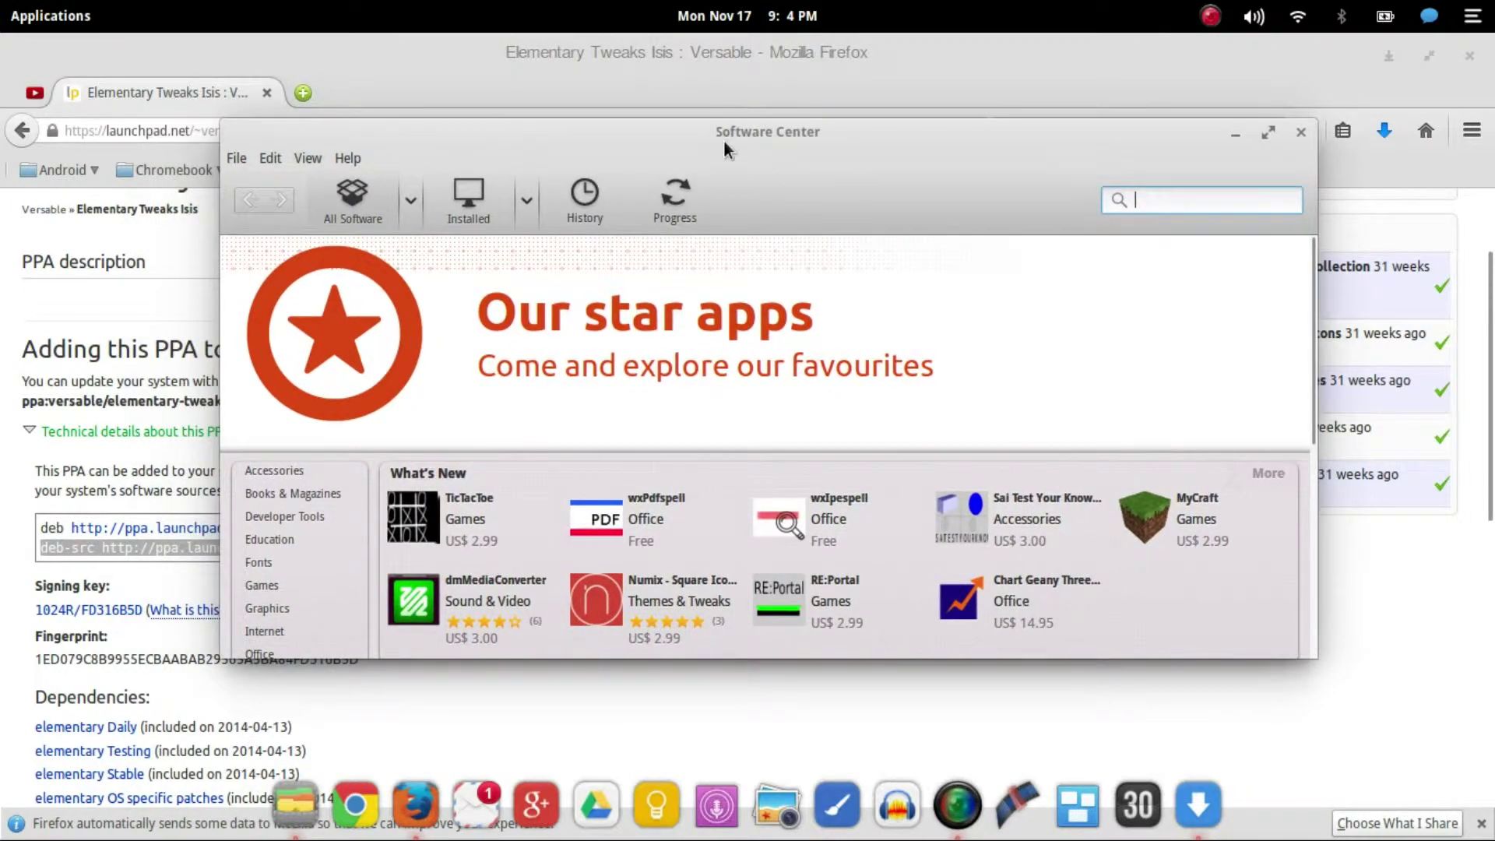
{"action": "left_click", "coordinate": [671, 194]}
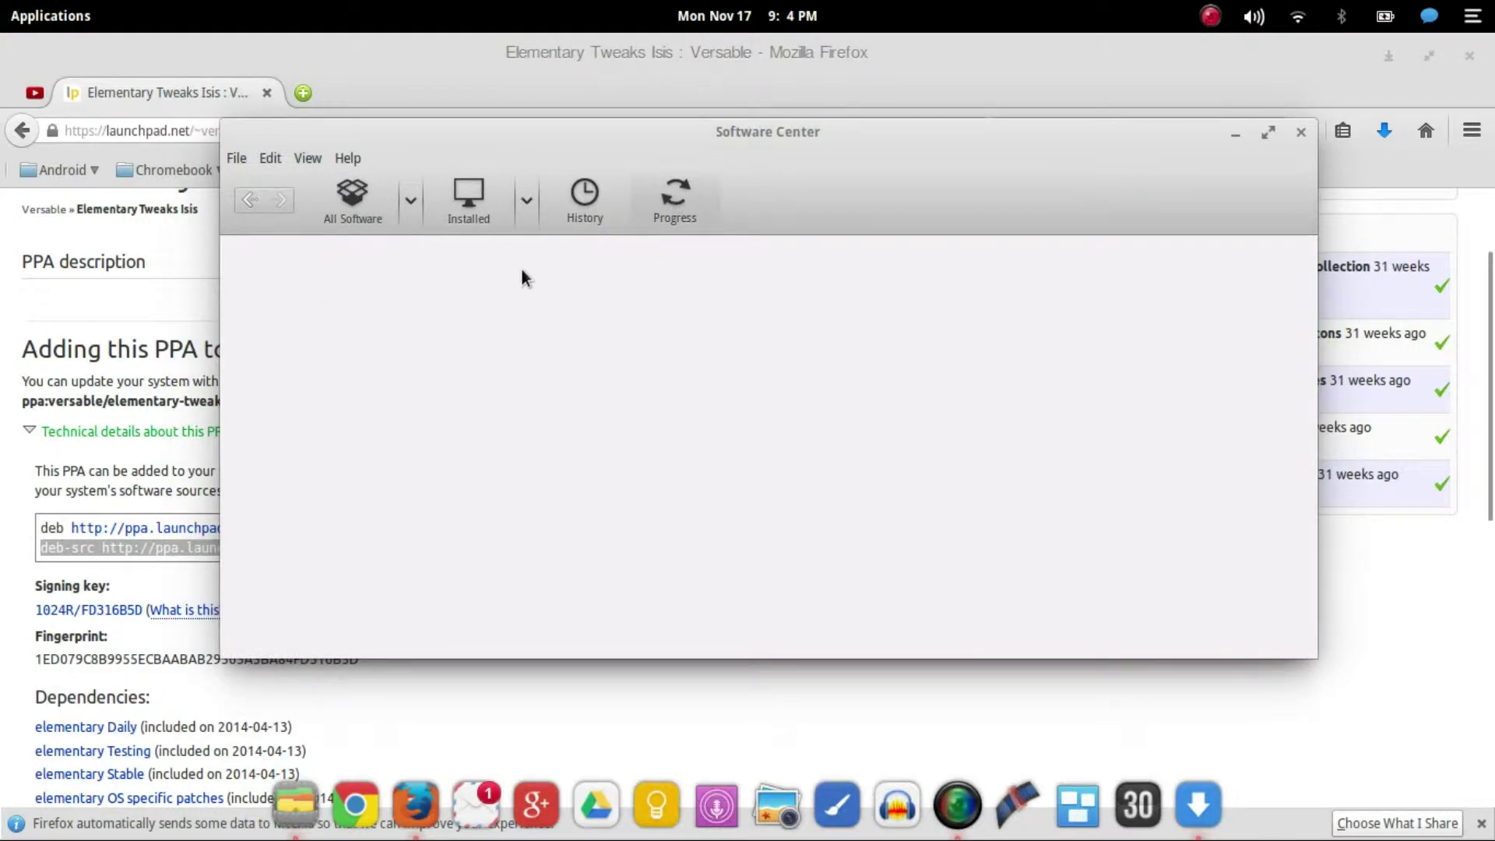
{"action": "left_click", "coordinate": [1300, 134]}
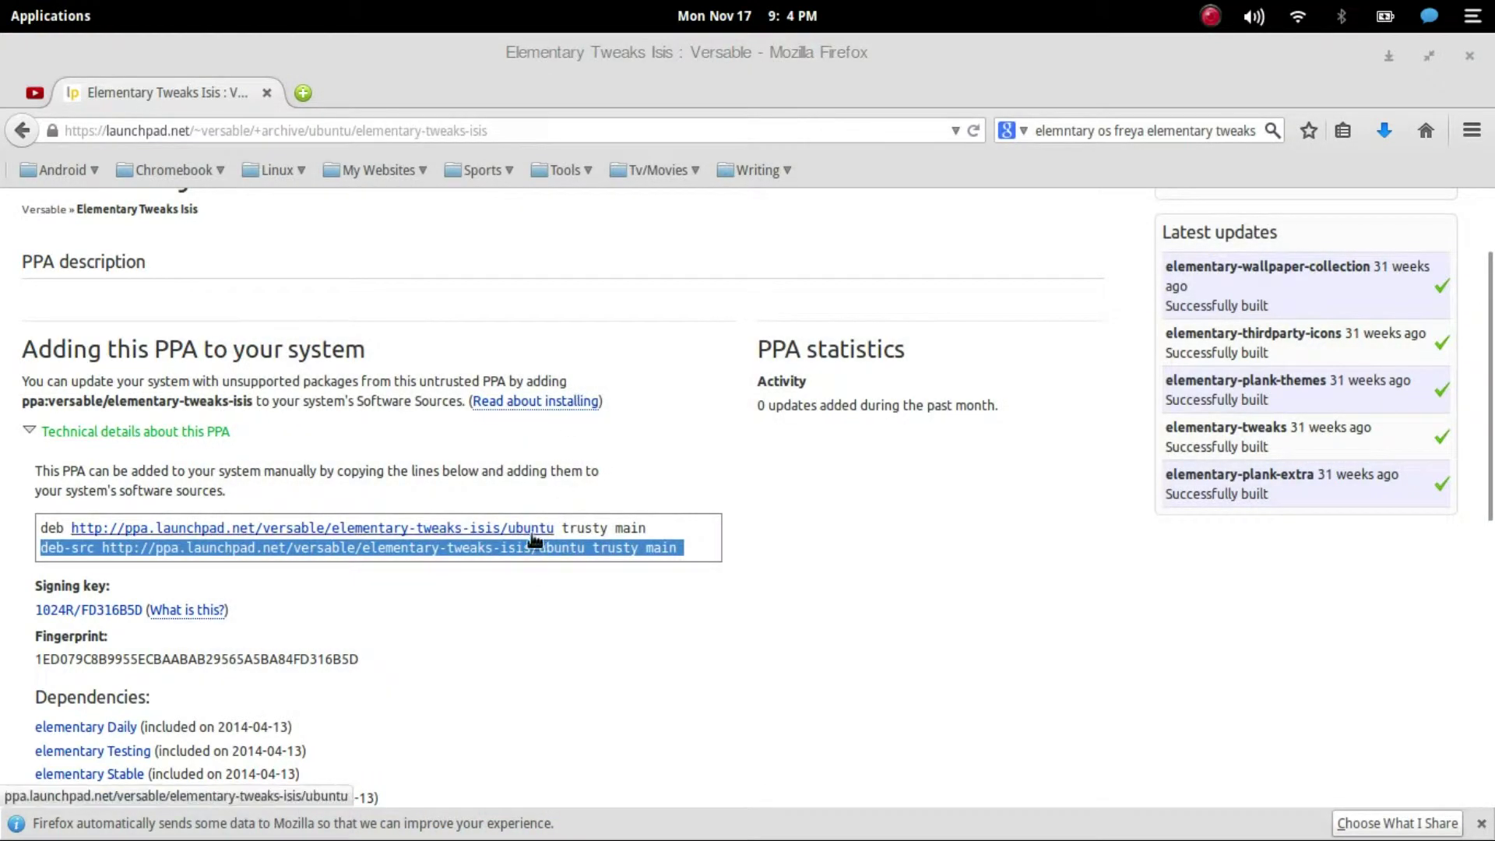
{"action": "mouse_move", "coordinate": [943, 800]}
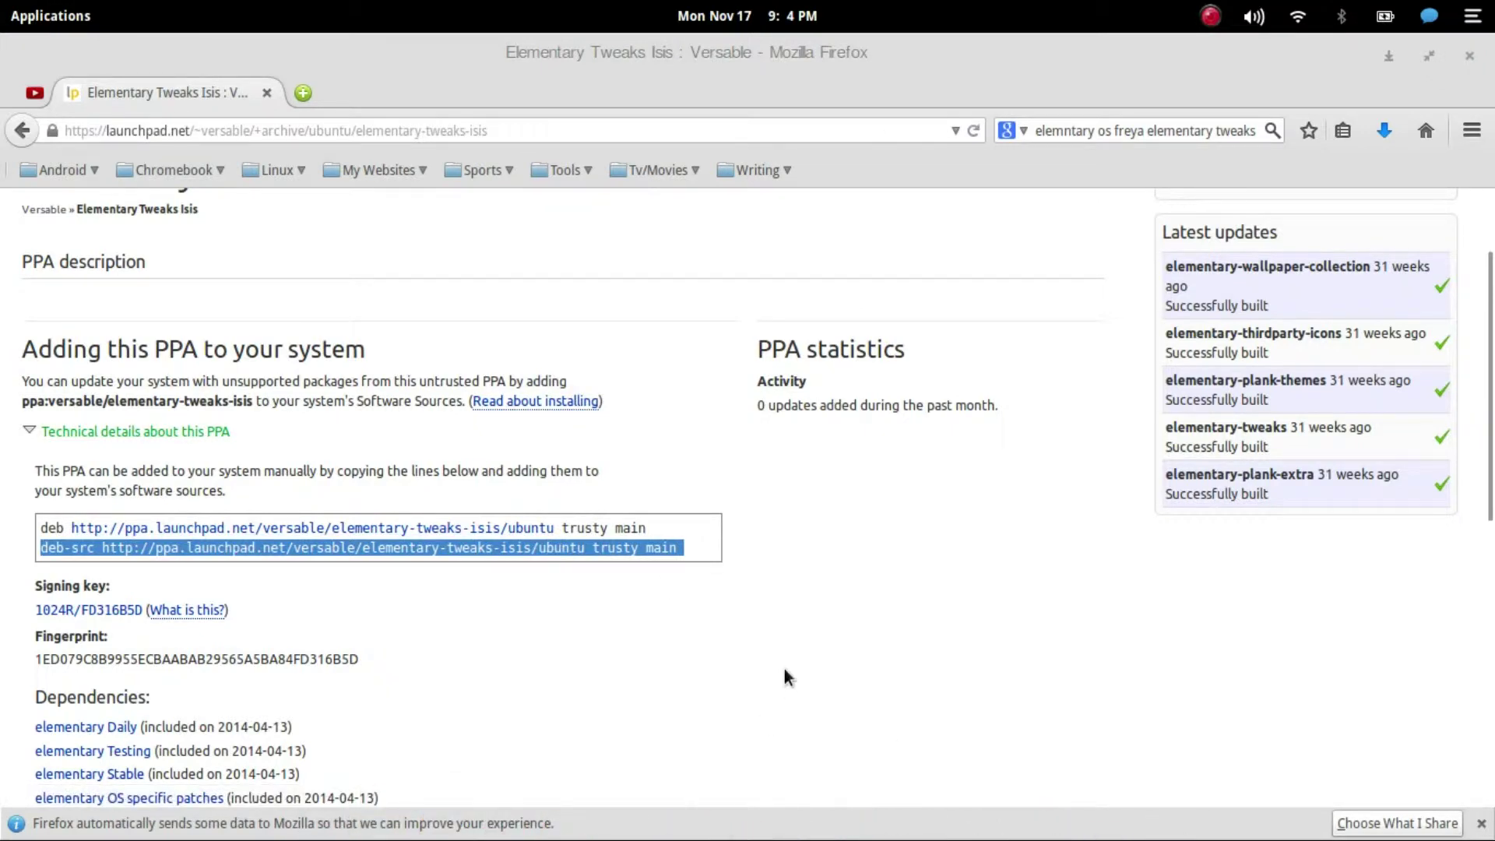
In Guake, run 'sudo apt-get install elementary-tweaks', adding the missing 'install' after the first attempt.
{"action": "key", "text": "F12"}
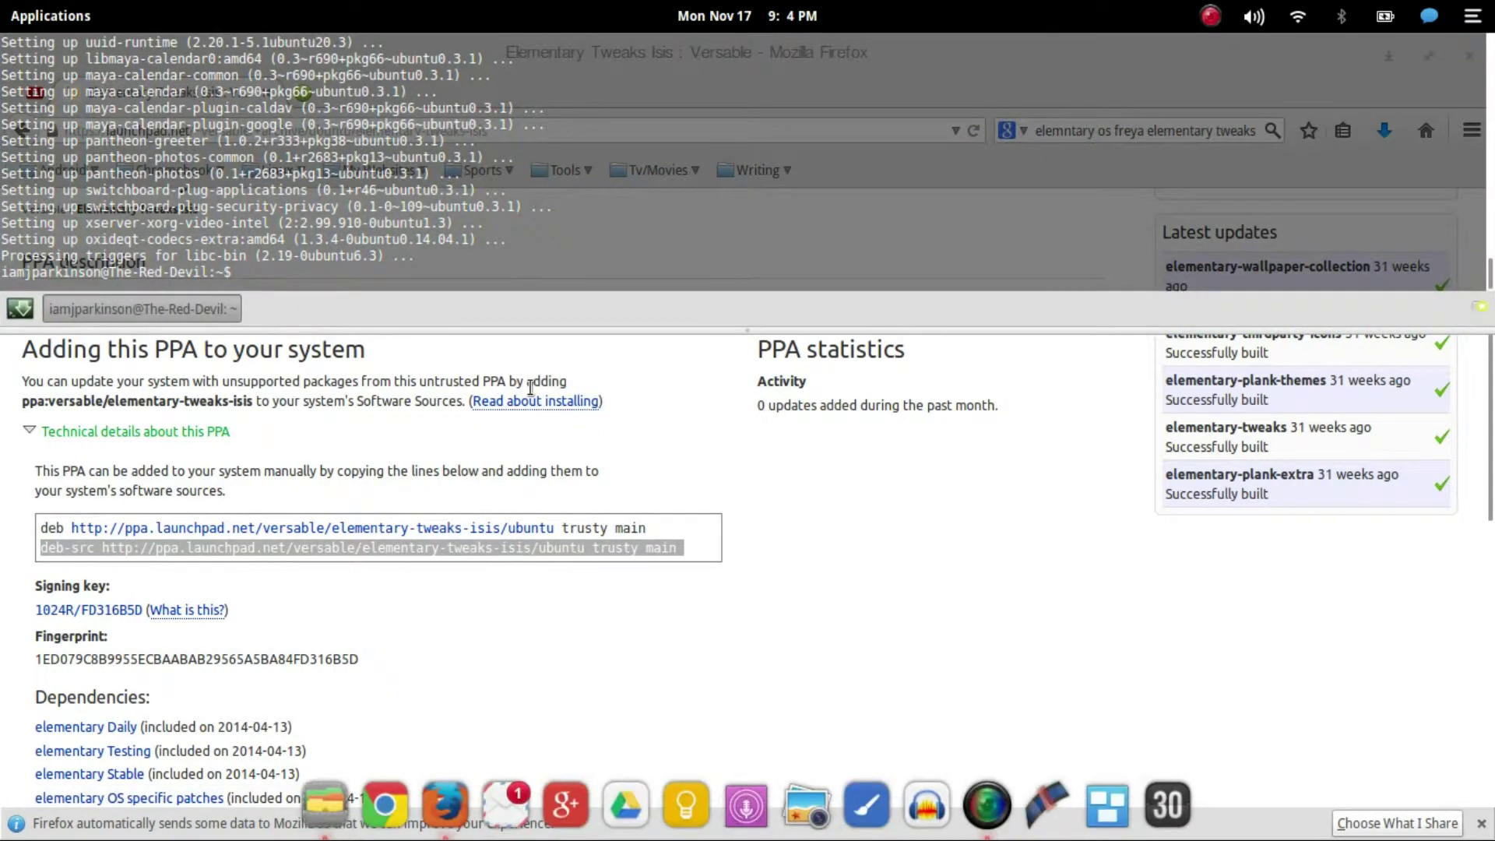
{"action": "key", "text": "Up"}
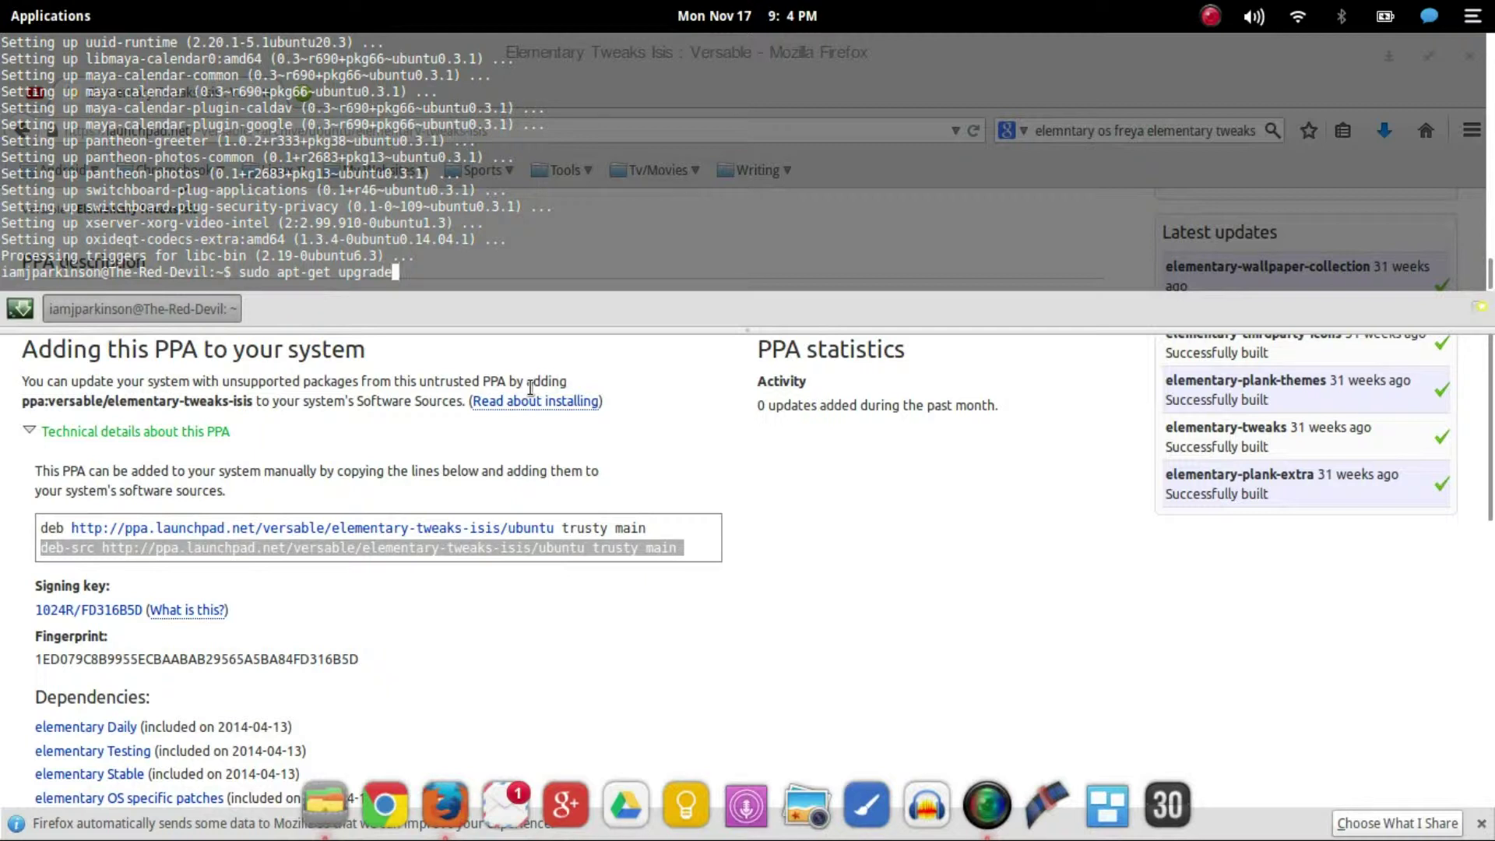
{"action": "key", "text": "BackSpace"}
{"action": "key", "text": "BackSpace"}
{"action": "key", "text": "BackSpace"}
{"action": "key", "text": "BackSpace"}
{"action": "key", "text": "BackSpace"}
{"action": "key", "text": "BackSpace"}
{"action": "key", "text": "BackSpace"}
{"action": "type", "text": "elementary-tweaks"}
{"action": "key", "text": "Return"}
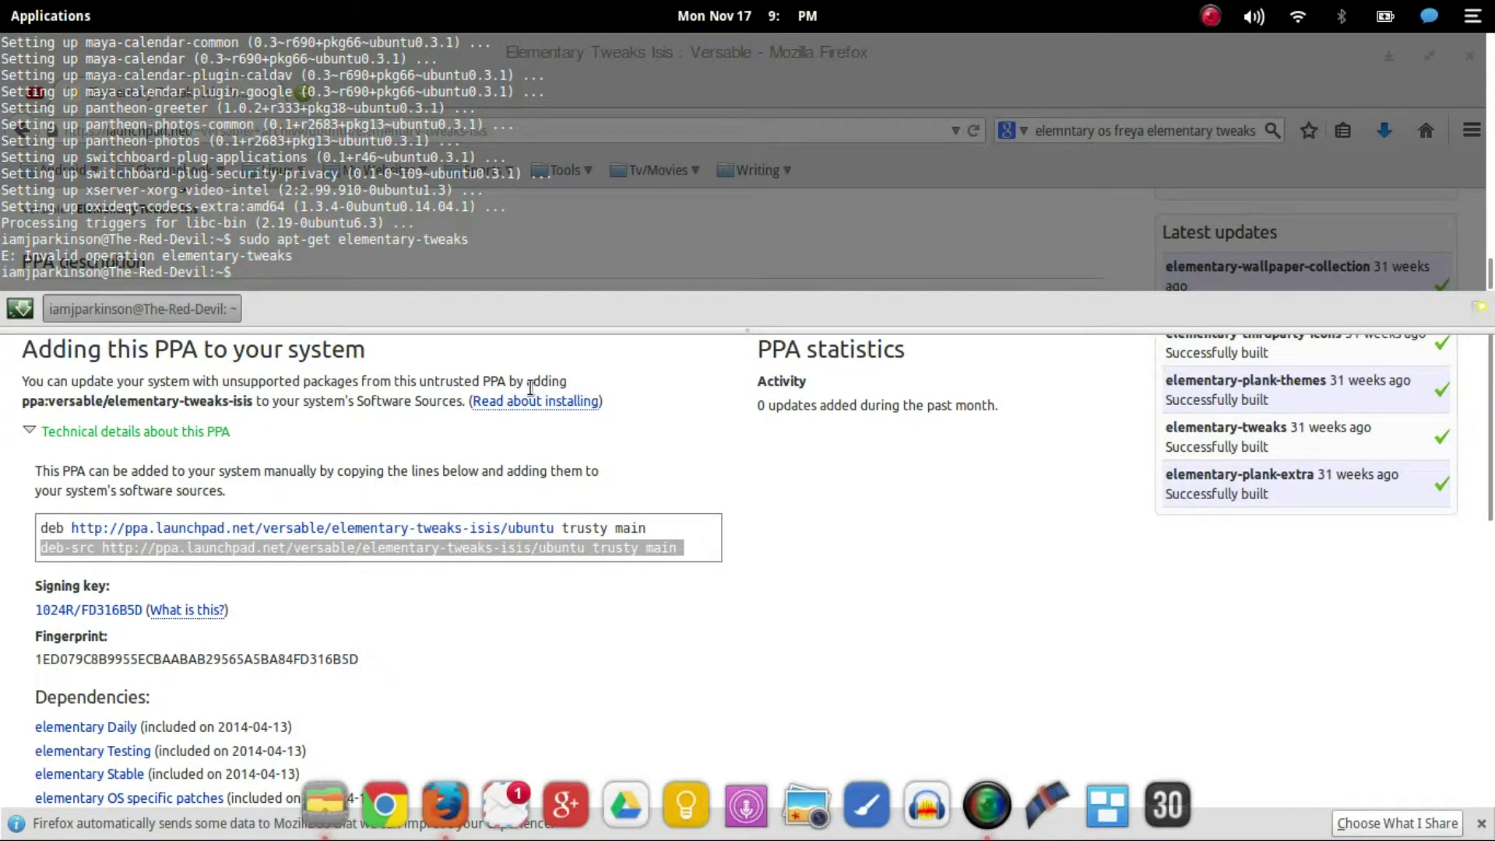
{"action": "key", "text": "Up"}
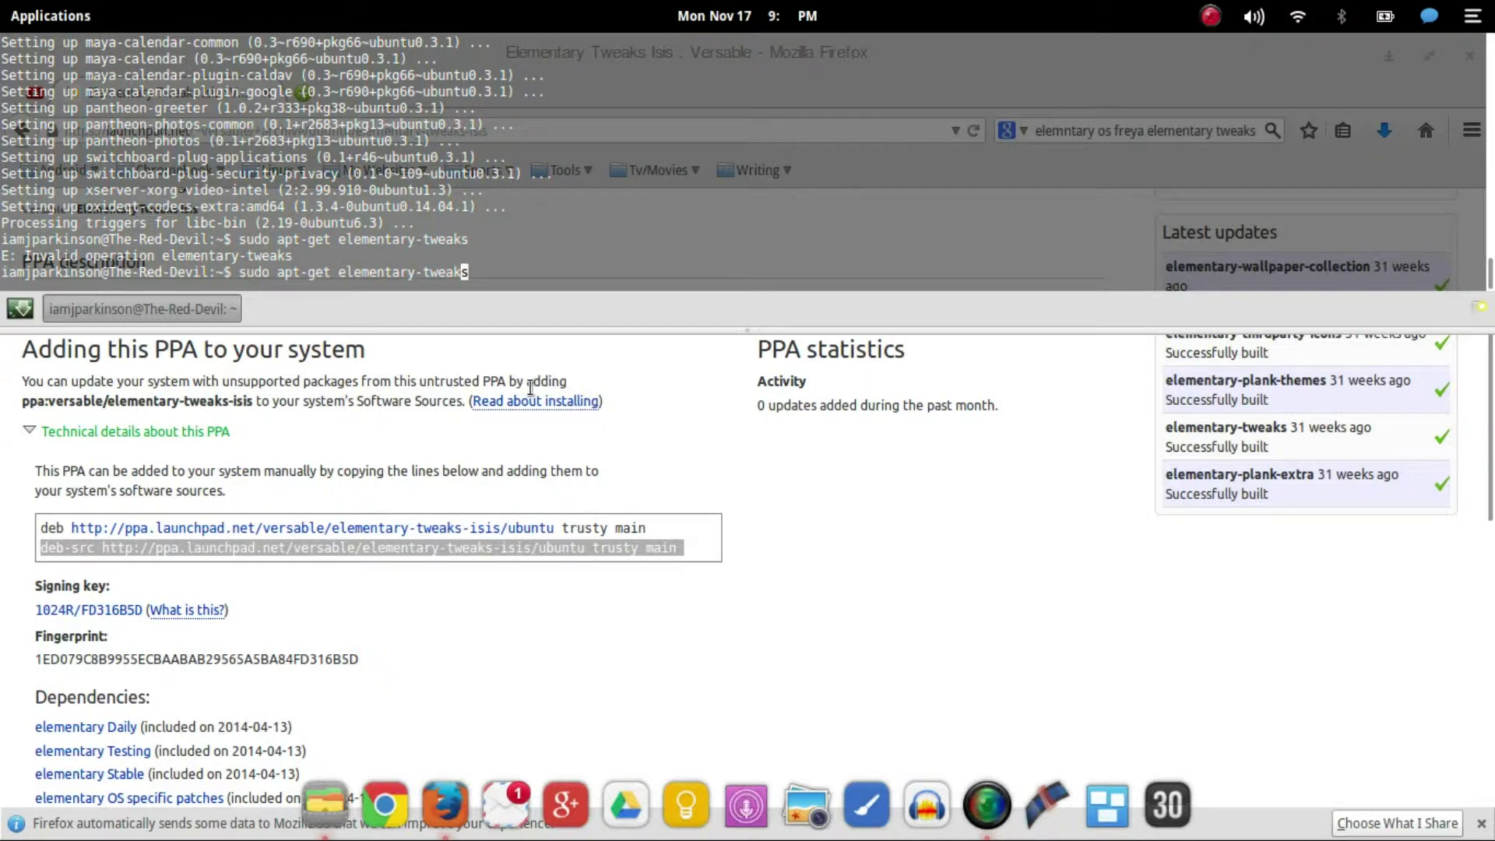
{"action": "key", "text": "Left"}
{"action": "key", "text": "Left"}
{"action": "key", "text": "Left"}
{"action": "key", "text": "Left"}
{"action": "key", "text": "Left"}
{"action": "key", "text": "Left"}
{"action": "key", "text": "Left"}
{"action": "key", "text": "Left"}
{"action": "key", "text": "Left"}
{"action": "key", "text": "Left"}
{"action": "key", "text": "Left"}
{"action": "key", "text": "Left"}
{"action": "key", "text": "Left"}
{"action": "key", "text": "Left"}
{"action": "key", "text": "Left"}
{"action": "key", "text": "Left"}
{"action": "type", "text": "instal"}
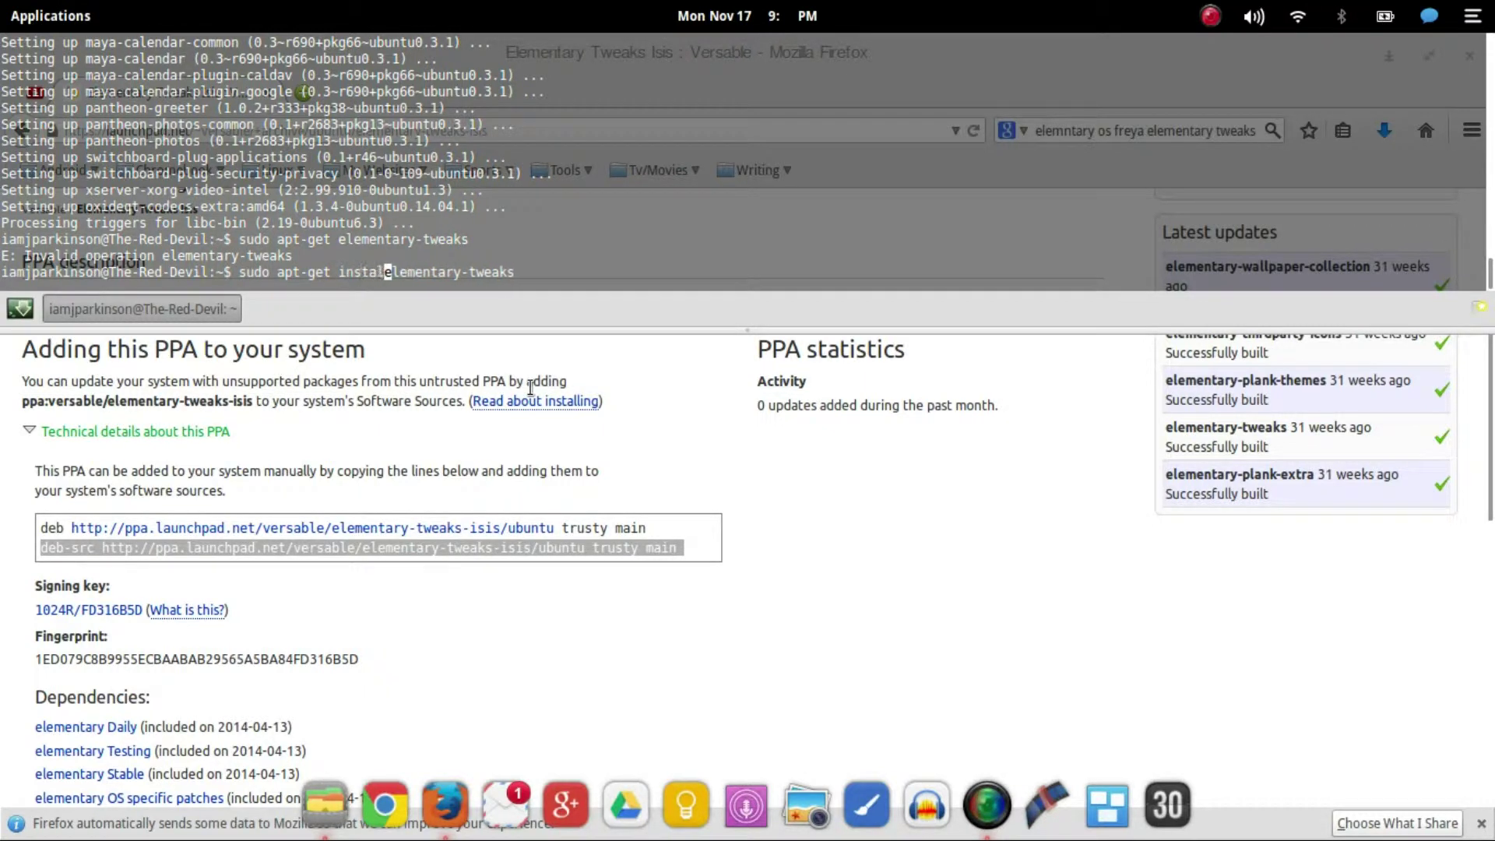
{"action": "type", "text": "l"}
{"action": "key", "text": "Return"}
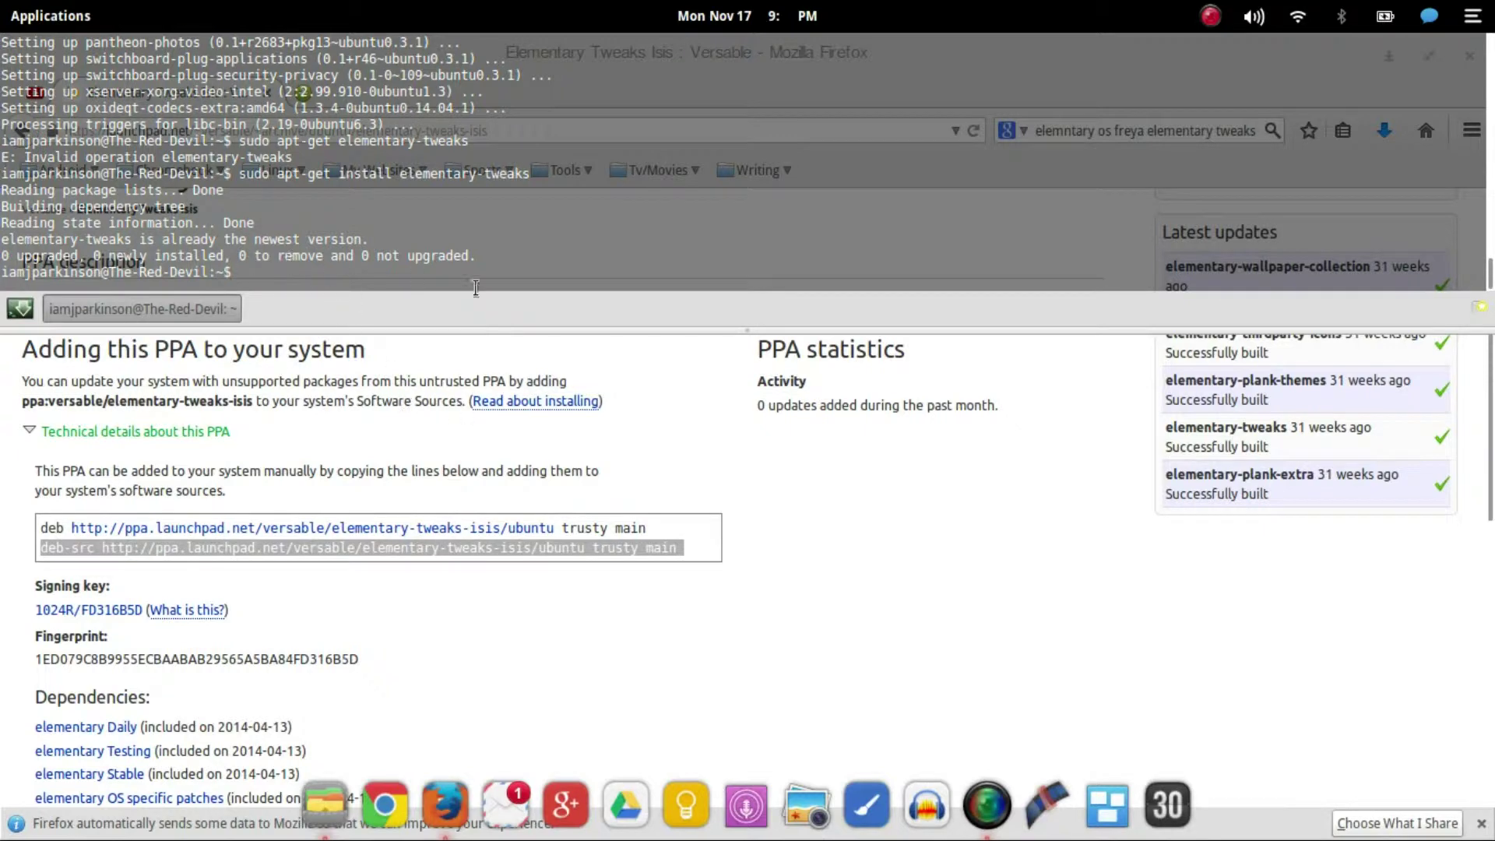
Hide Guake and launch System Settings from page 3 of the Applications grid view.
{"action": "key", "text": "F12"}
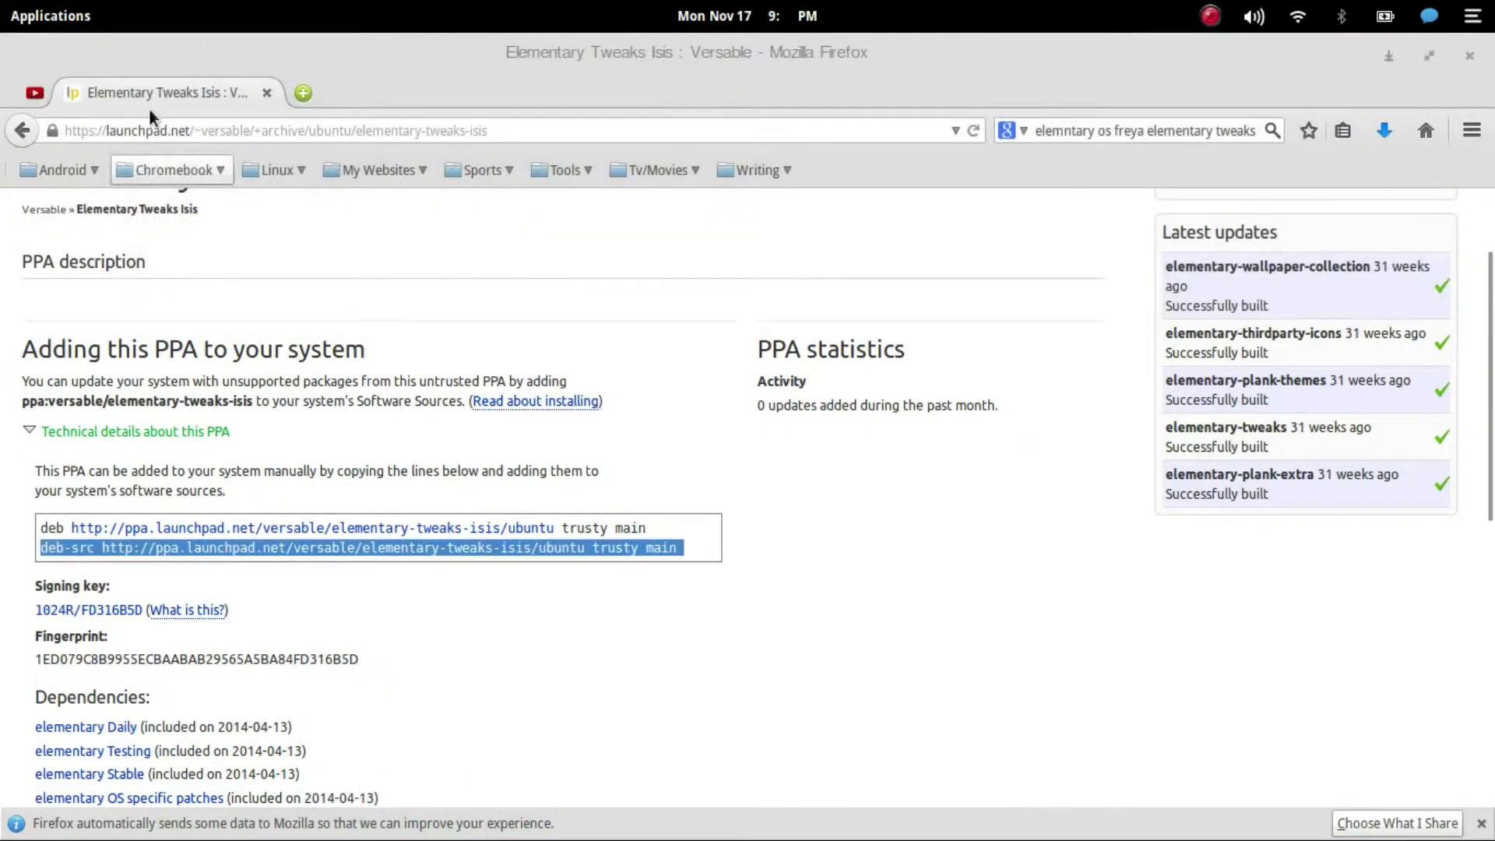
{"action": "left_click", "coordinate": [73, 18]}
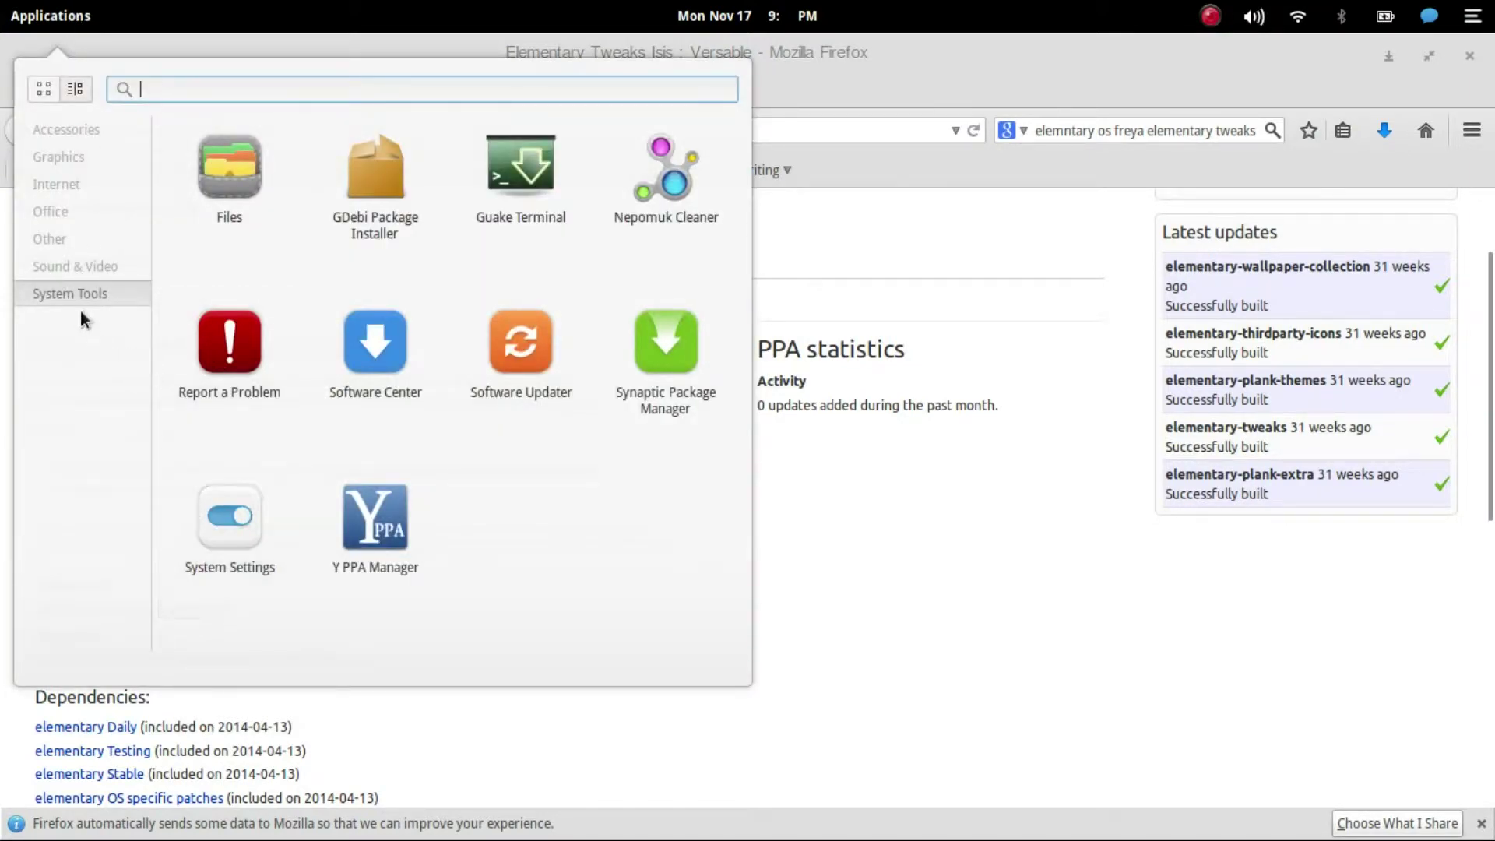
{"action": "left_click", "coordinate": [45, 90]}
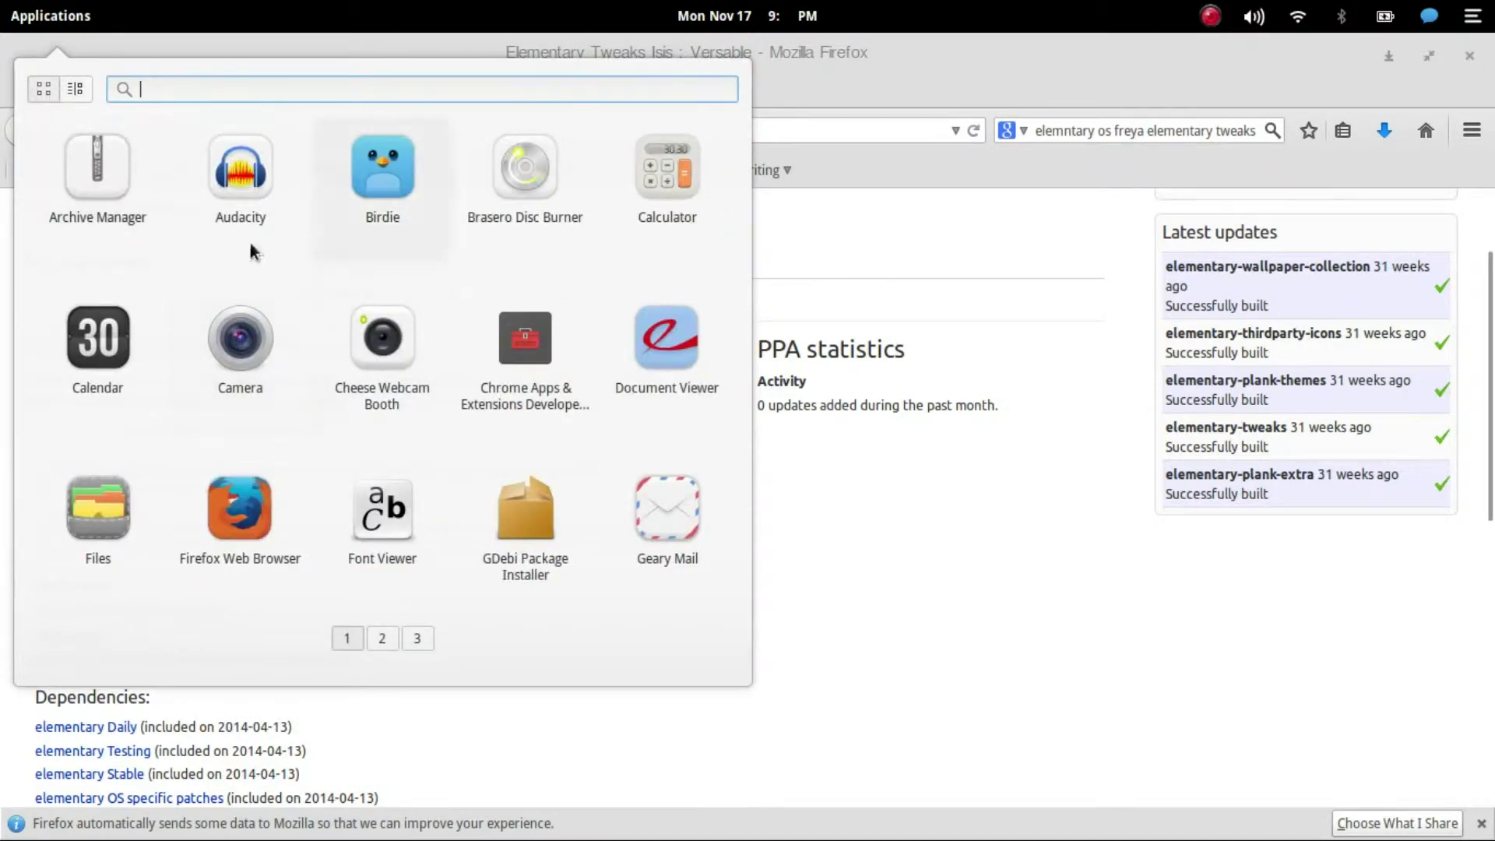
{"action": "scroll", "coordinate": [305, 351], "scroll_direction": "down", "scroll_amount": 2}
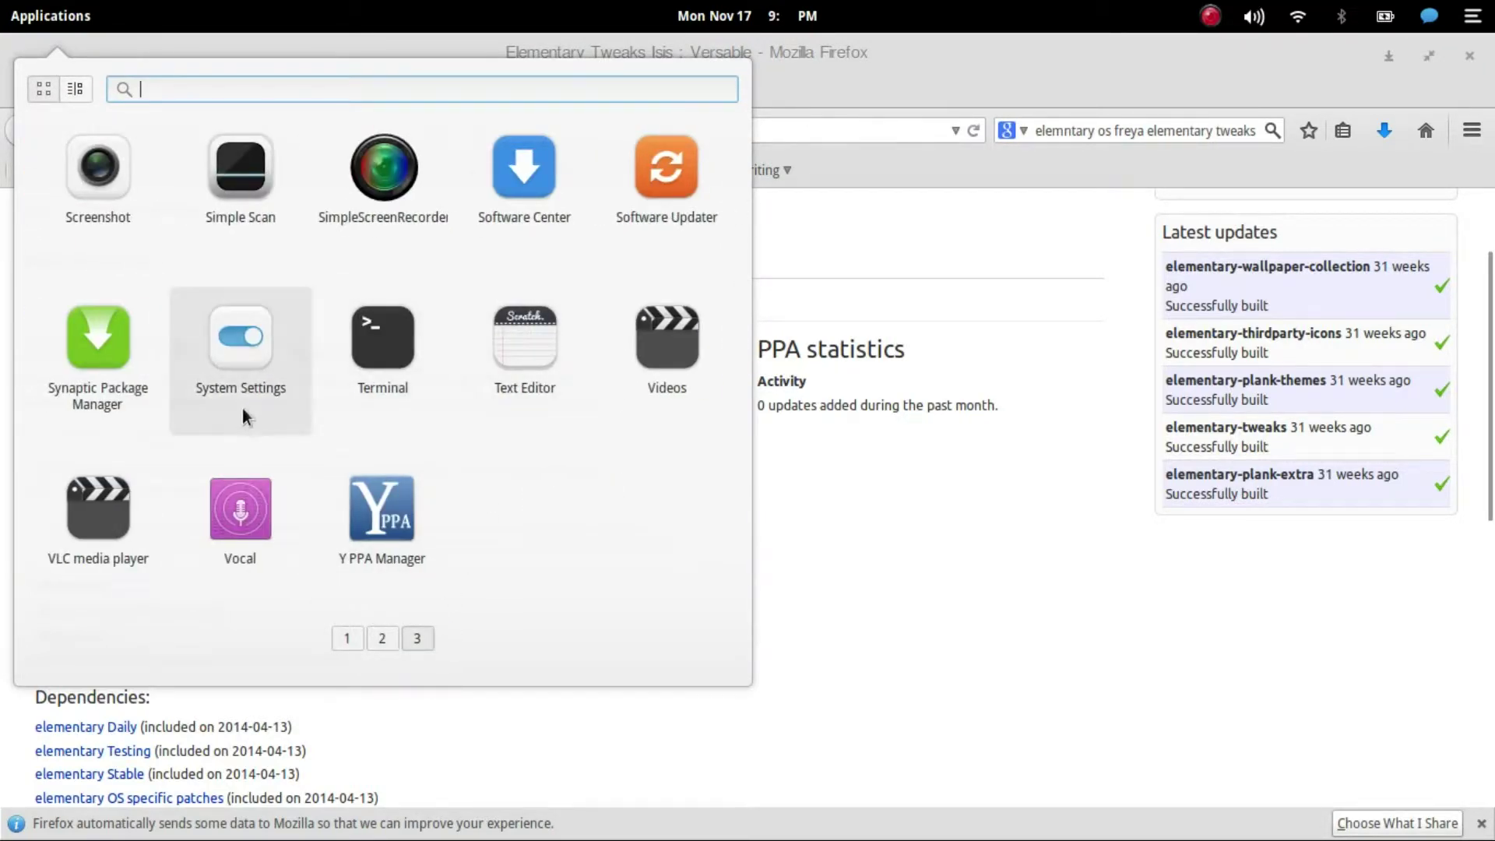
{"action": "left_click", "coordinate": [231, 338]}
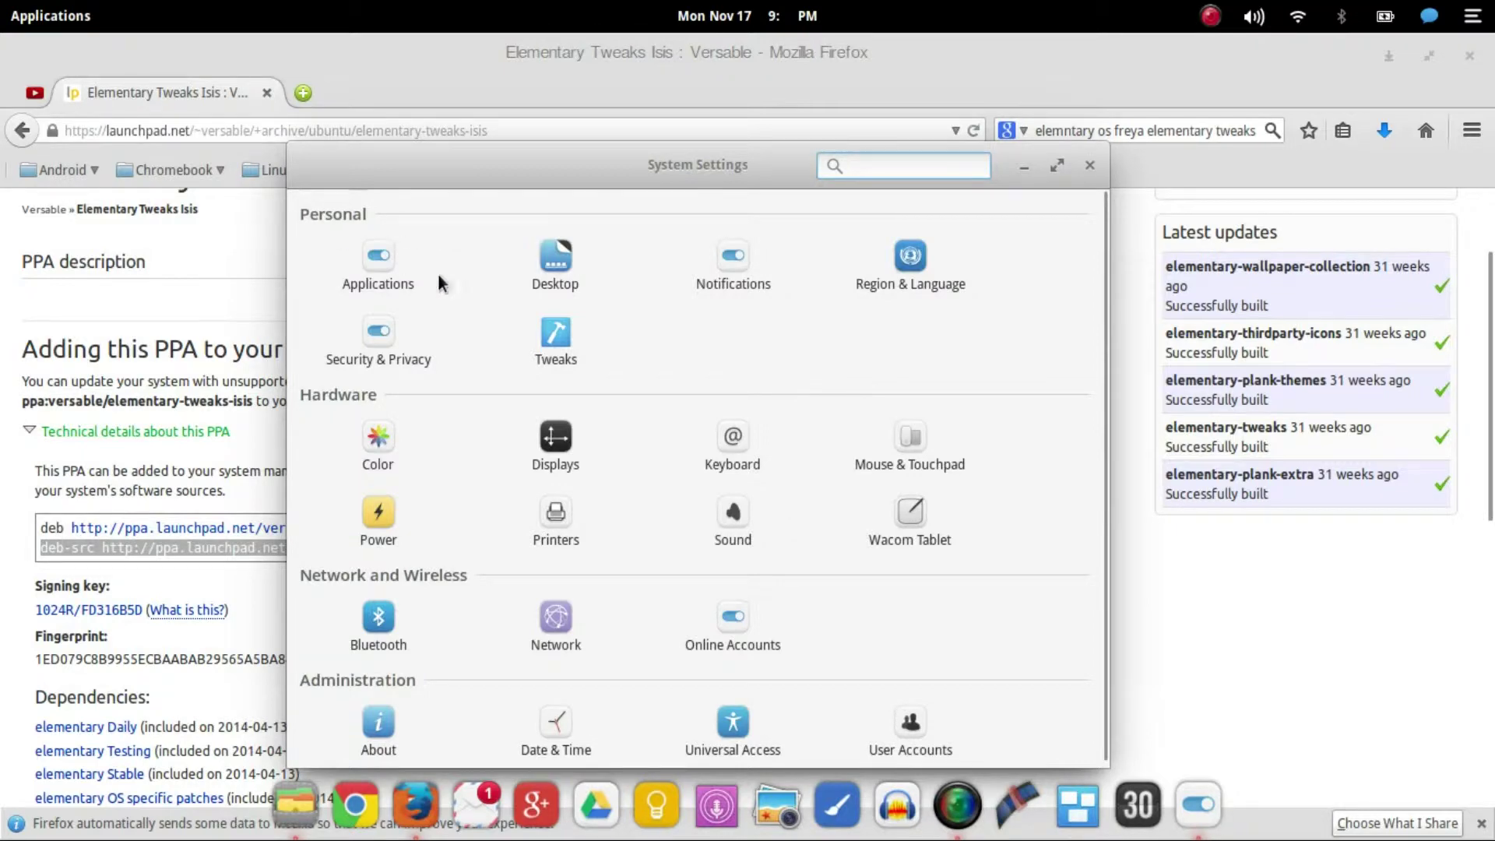
Open Tweaks and browse the GTK+ and icon theme lists, keeping elementary and Pacifica.
{"action": "left_click", "coordinate": [560, 343]}
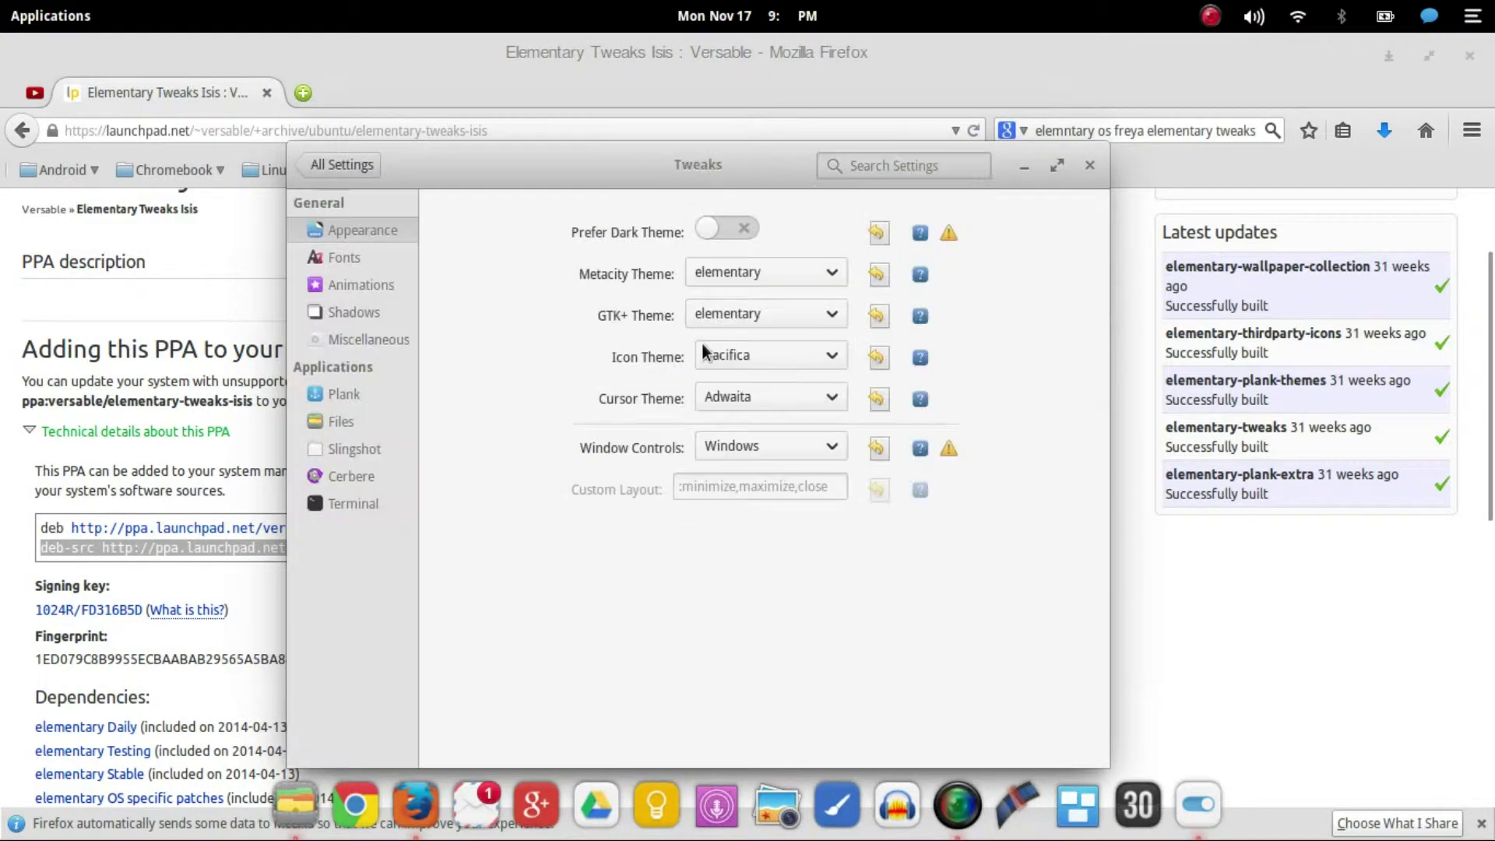
{"action": "left_click_drag", "start_coordinate": [519, 176], "coordinate": [519, 139]}
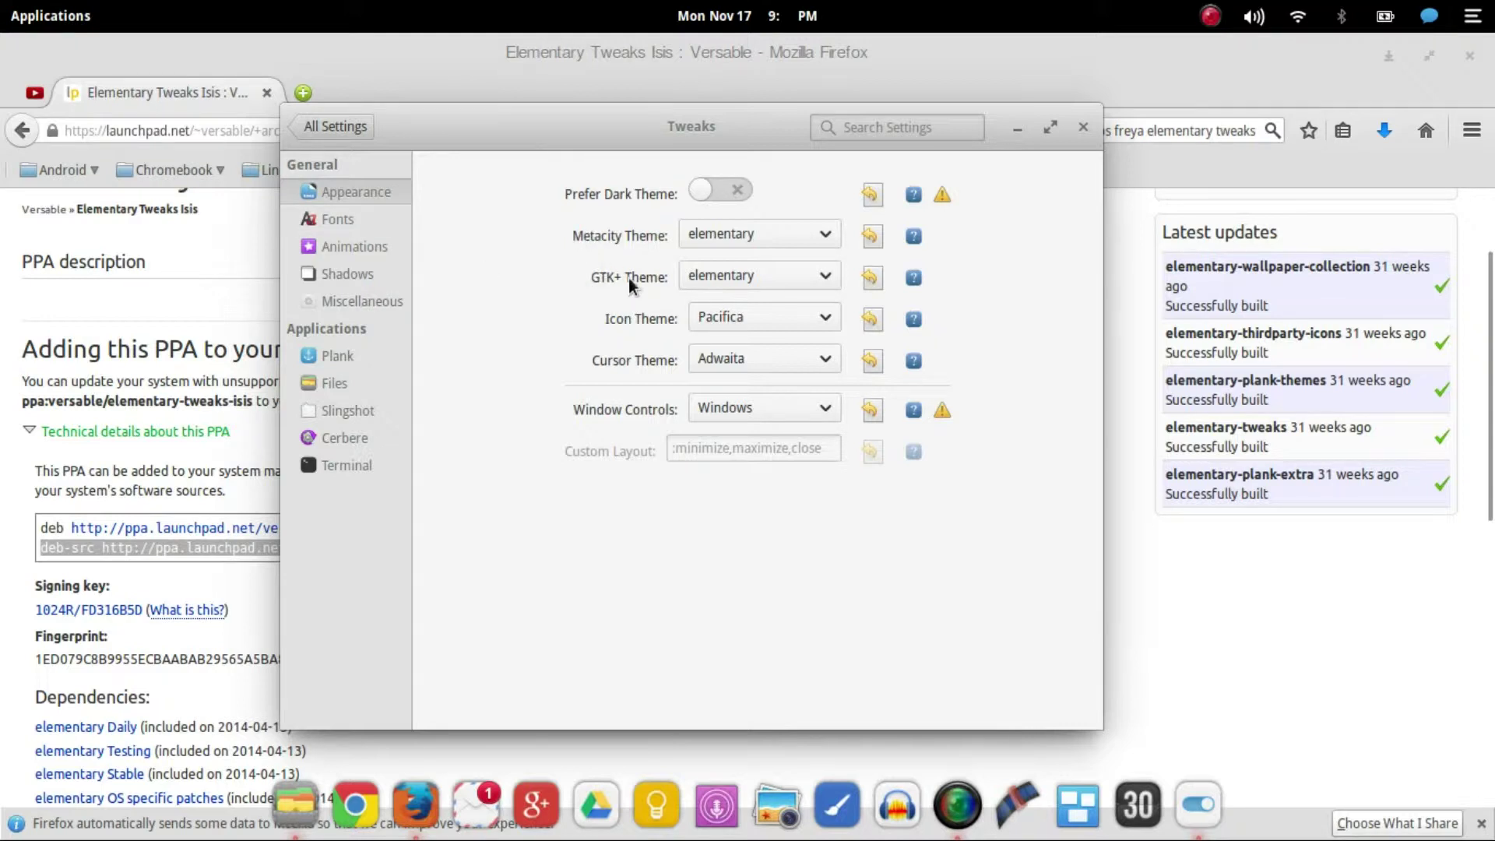
{"action": "left_click", "coordinate": [724, 274]}
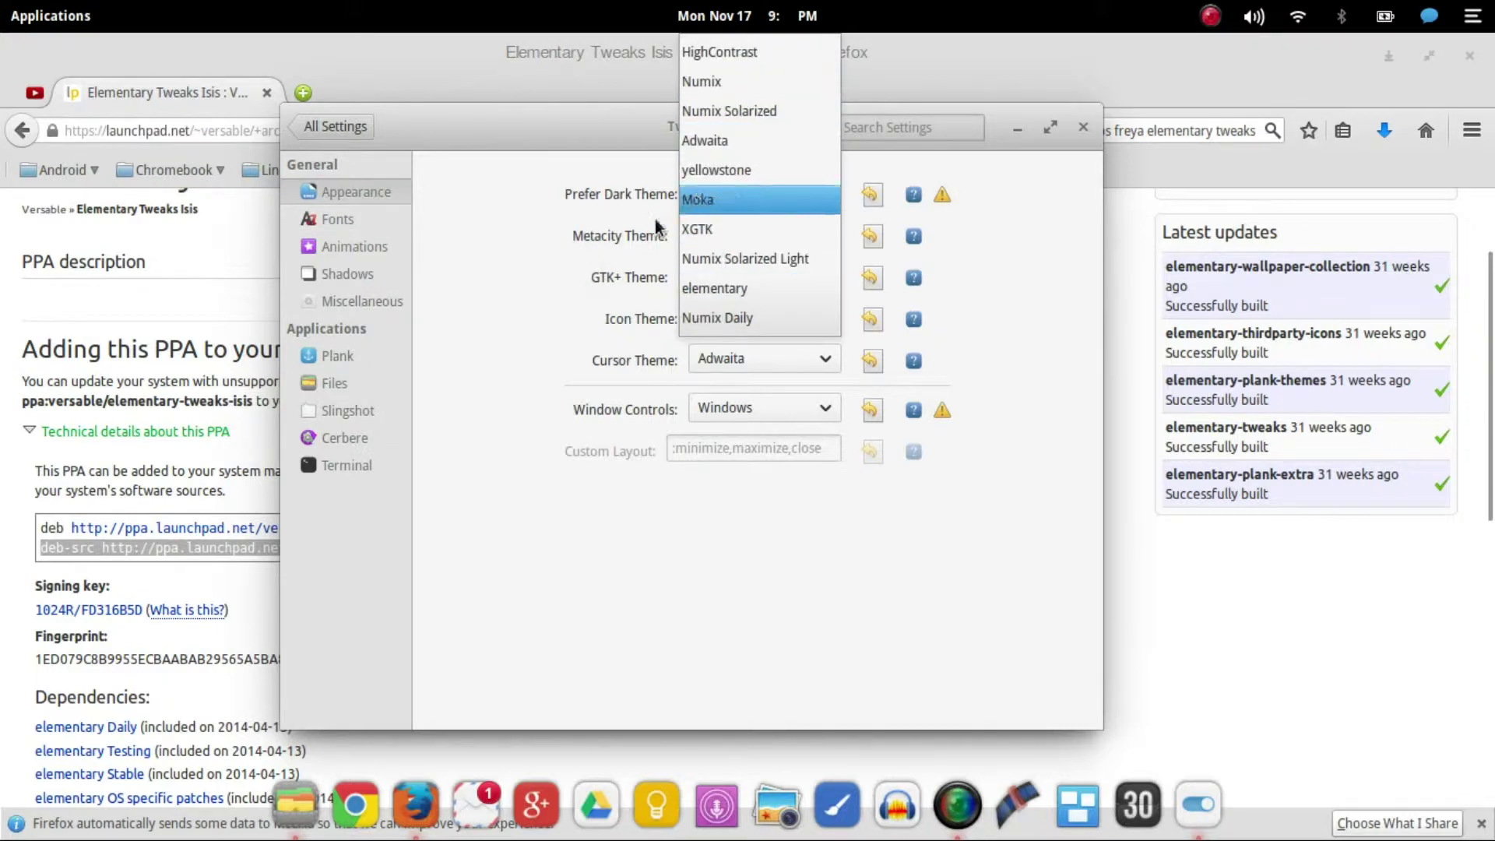
{"action": "left_click", "coordinate": [595, 287]}
{"action": "left_click", "coordinate": [694, 316]}
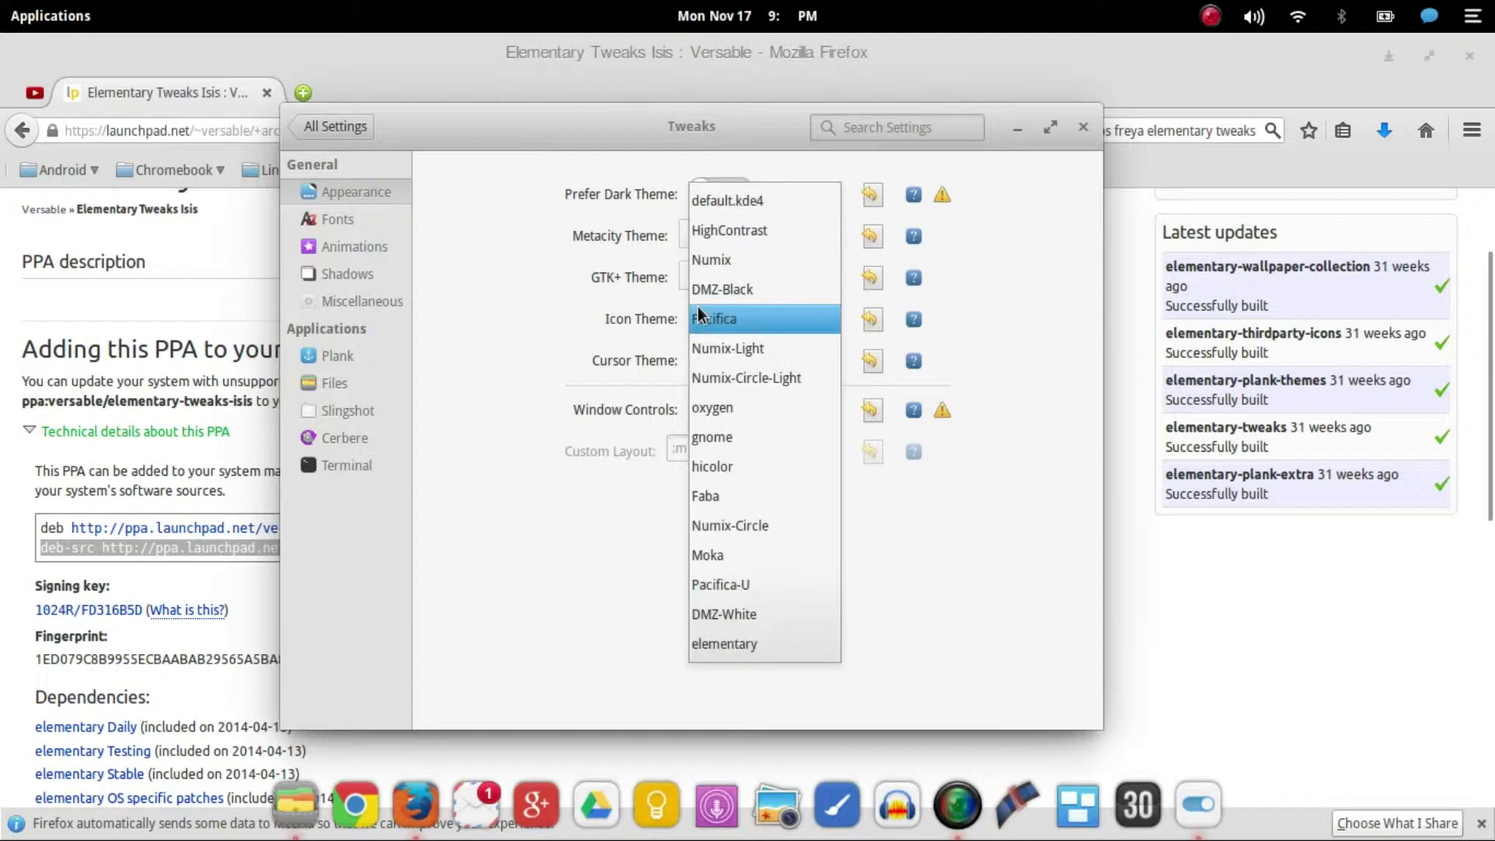
{"action": "left_click", "coordinate": [628, 616]}
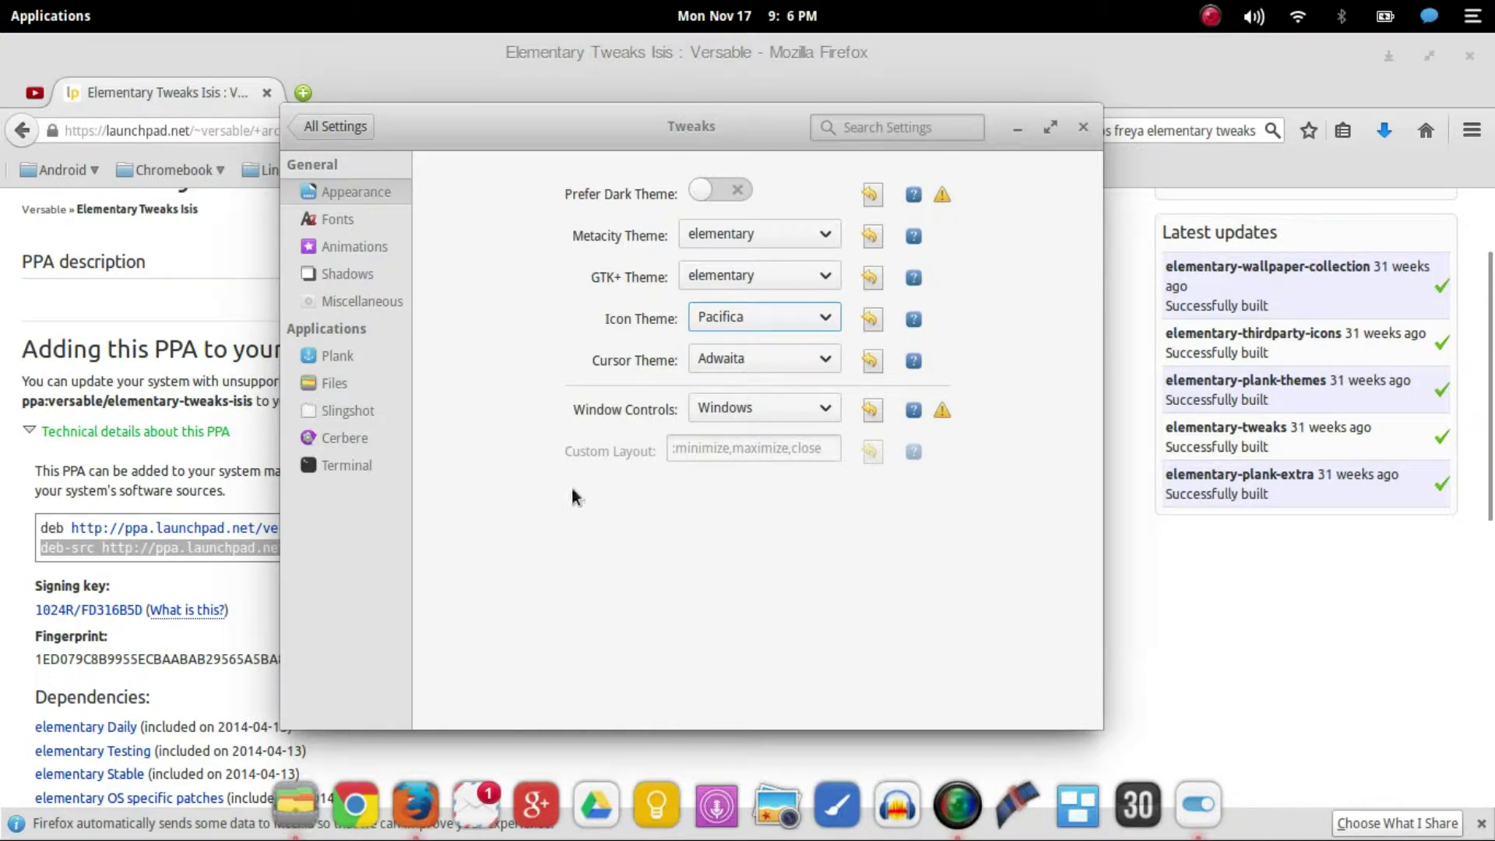
Try the OS X window controls, restore elementary, choose Windows, then view the Fonts page.
{"action": "left_click", "coordinate": [752, 400]}
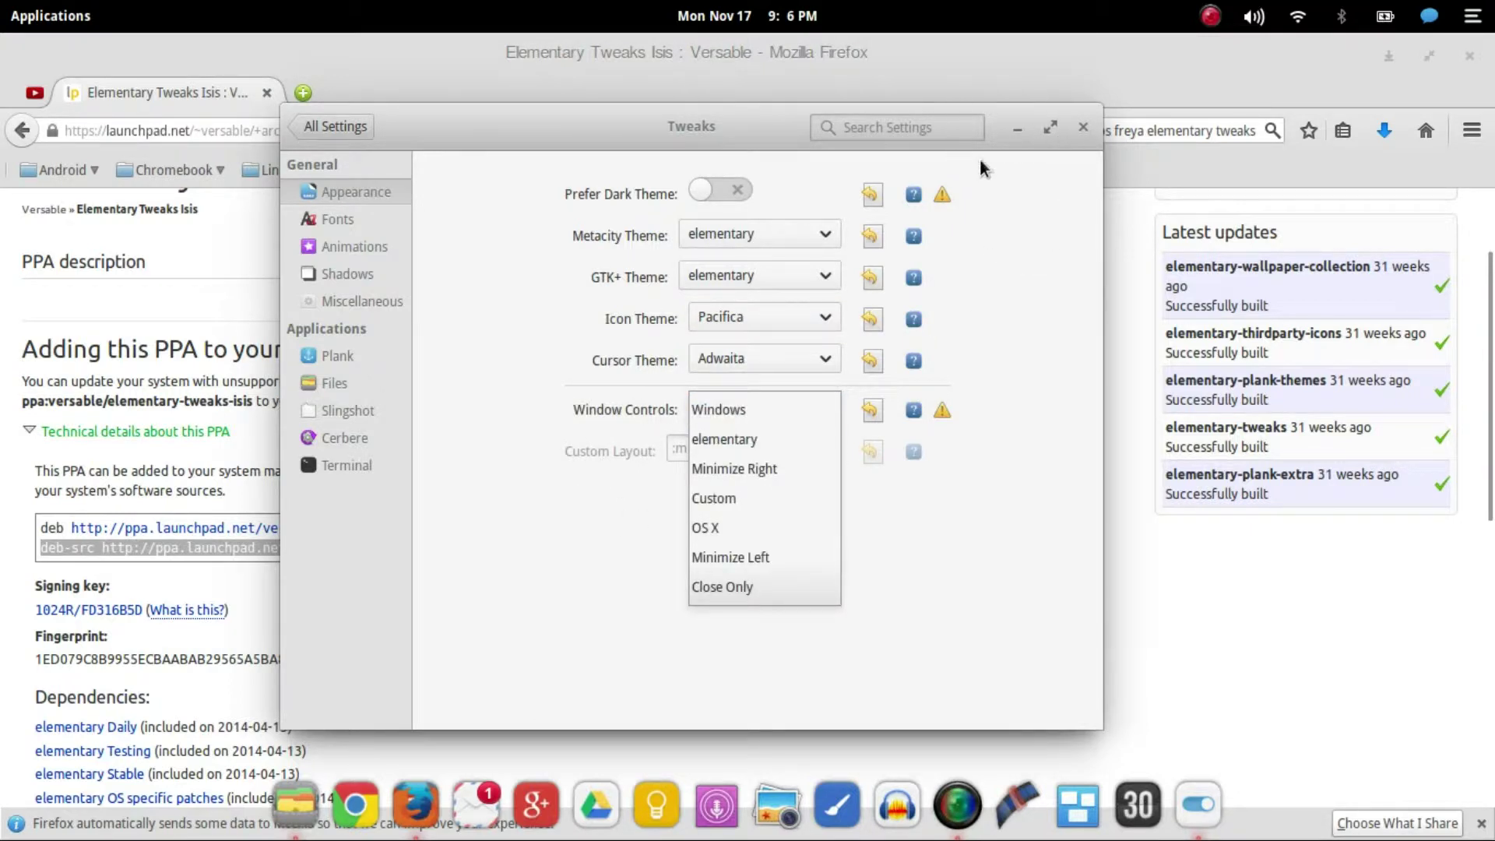
{"action": "left_click", "coordinate": [736, 525]}
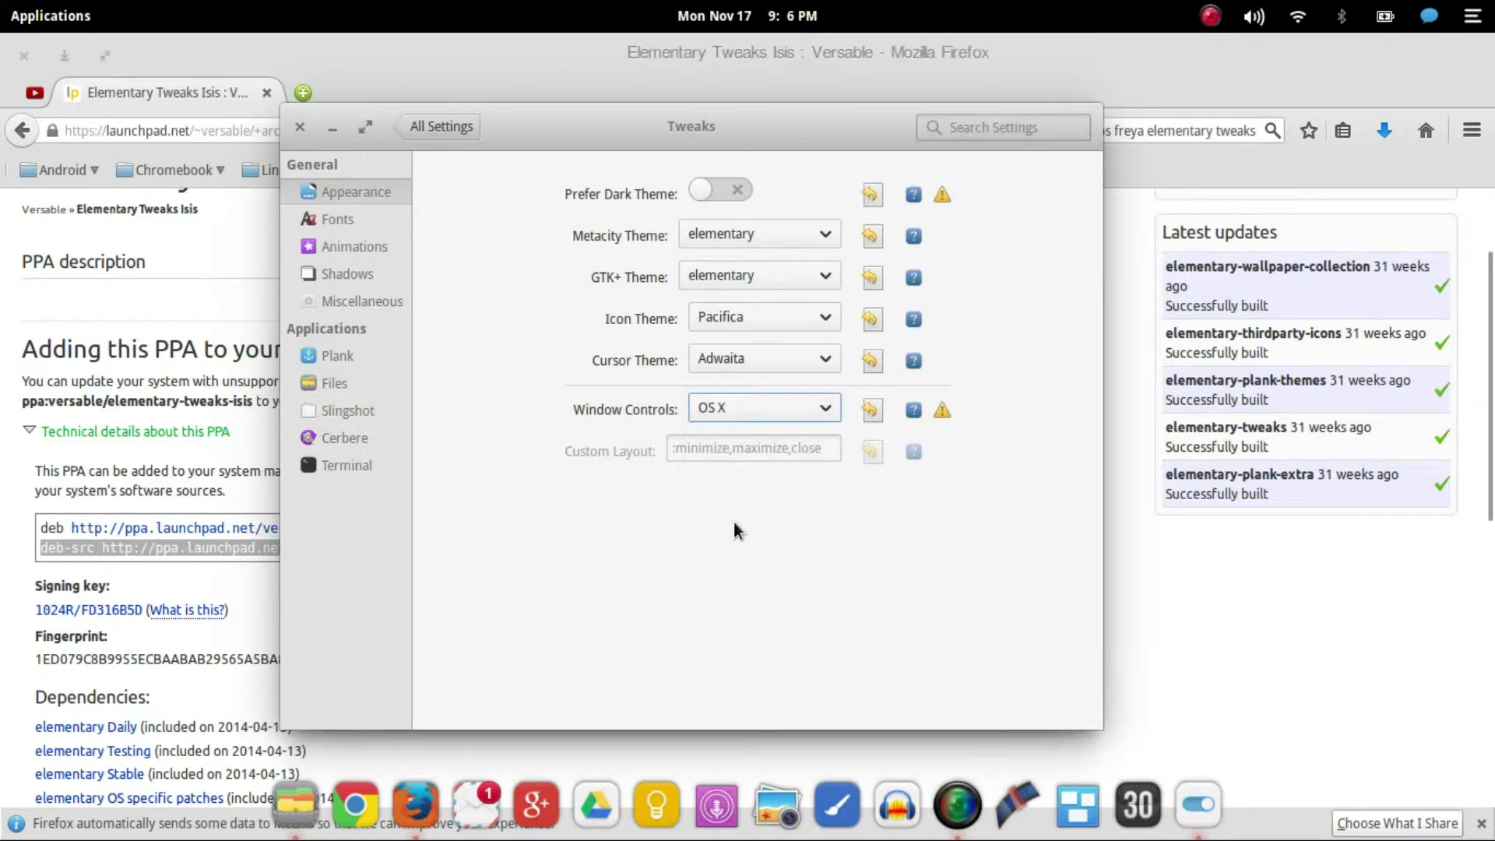
{"action": "left_click", "coordinate": [705, 406]}
{"action": "left_click", "coordinate": [749, 321]}
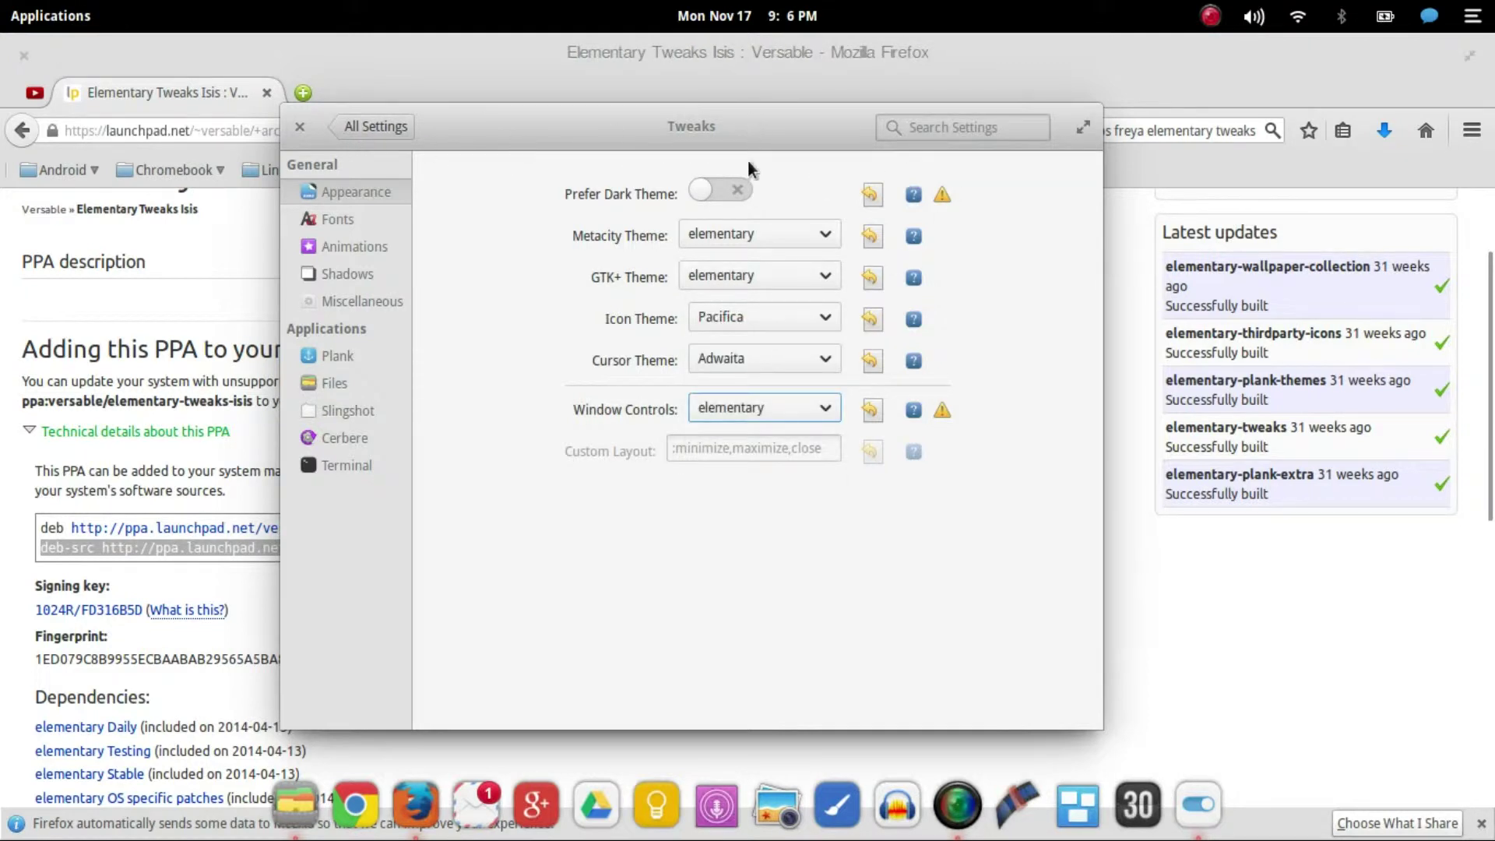
{"action": "left_click", "coordinate": [707, 399]}
{"action": "left_click", "coordinate": [731, 371]}
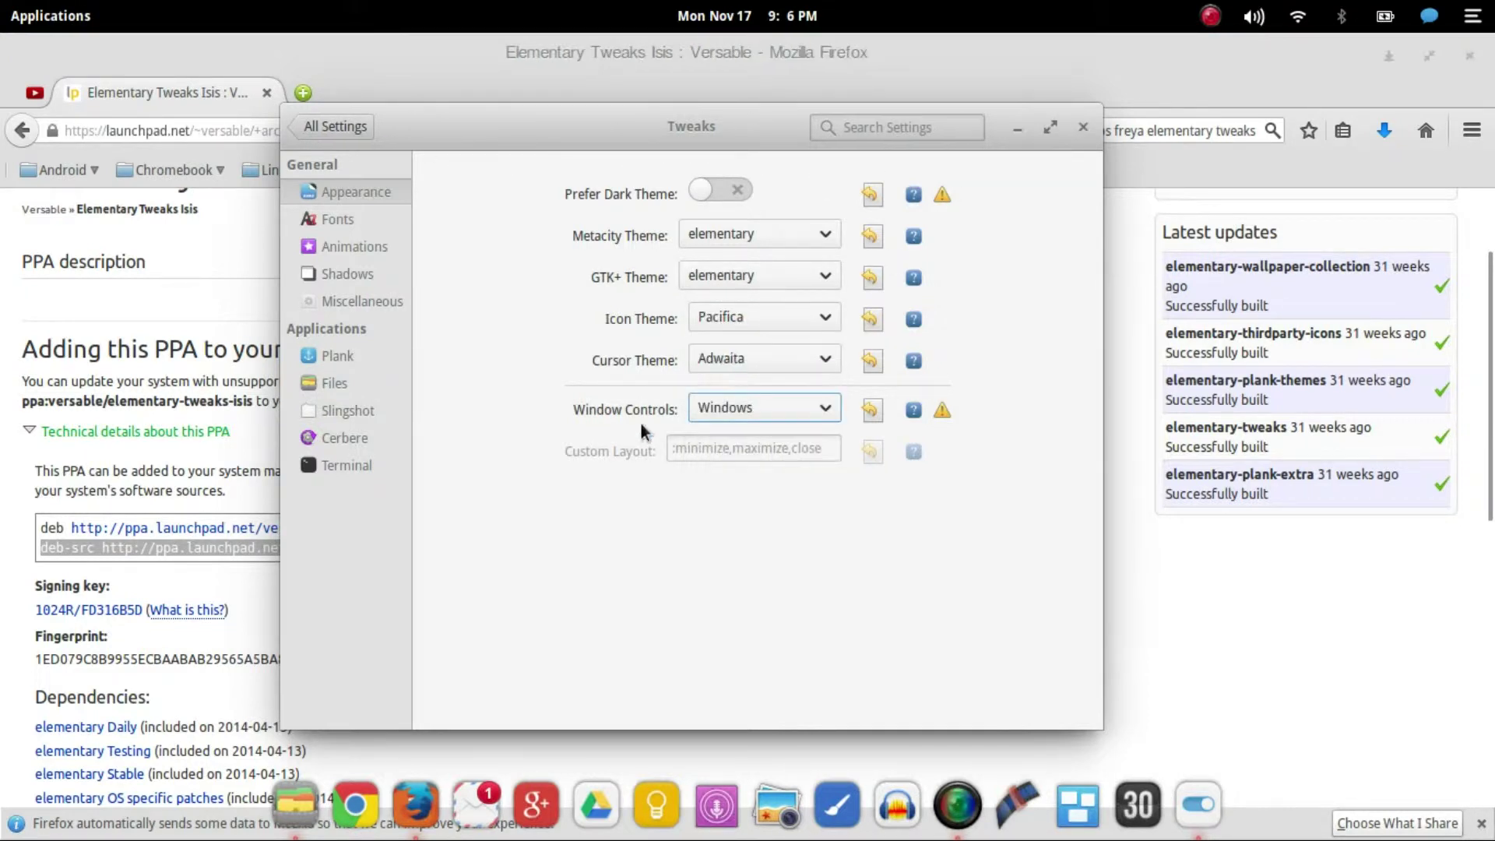
{"action": "left_click", "coordinate": [350, 219]}
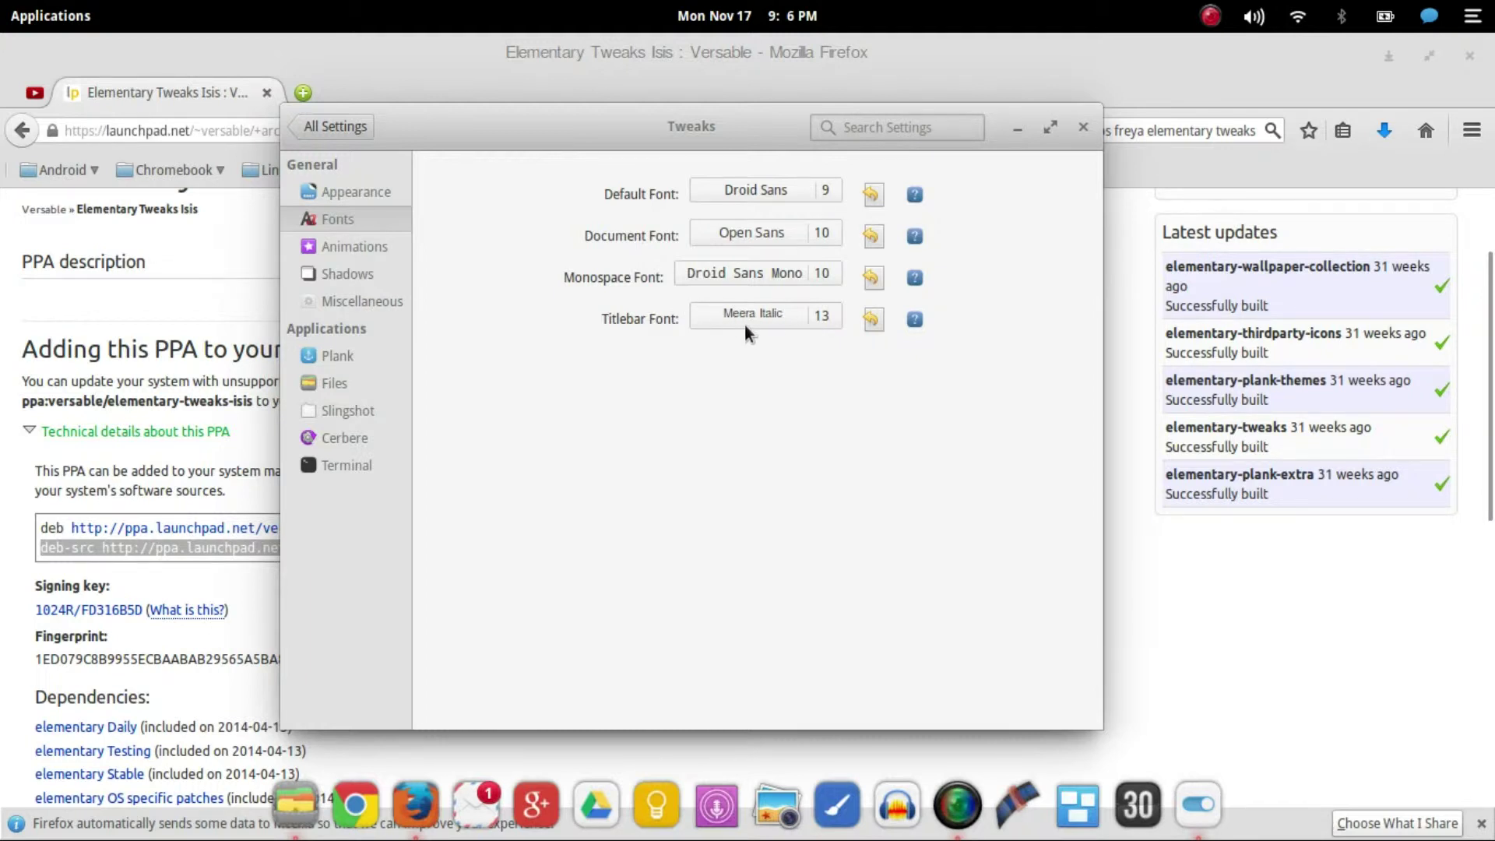
Browse the Animations, Shadows and Miscellaneous pages, ending on the Plank dock page.
{"action": "left_click", "coordinate": [373, 246]}
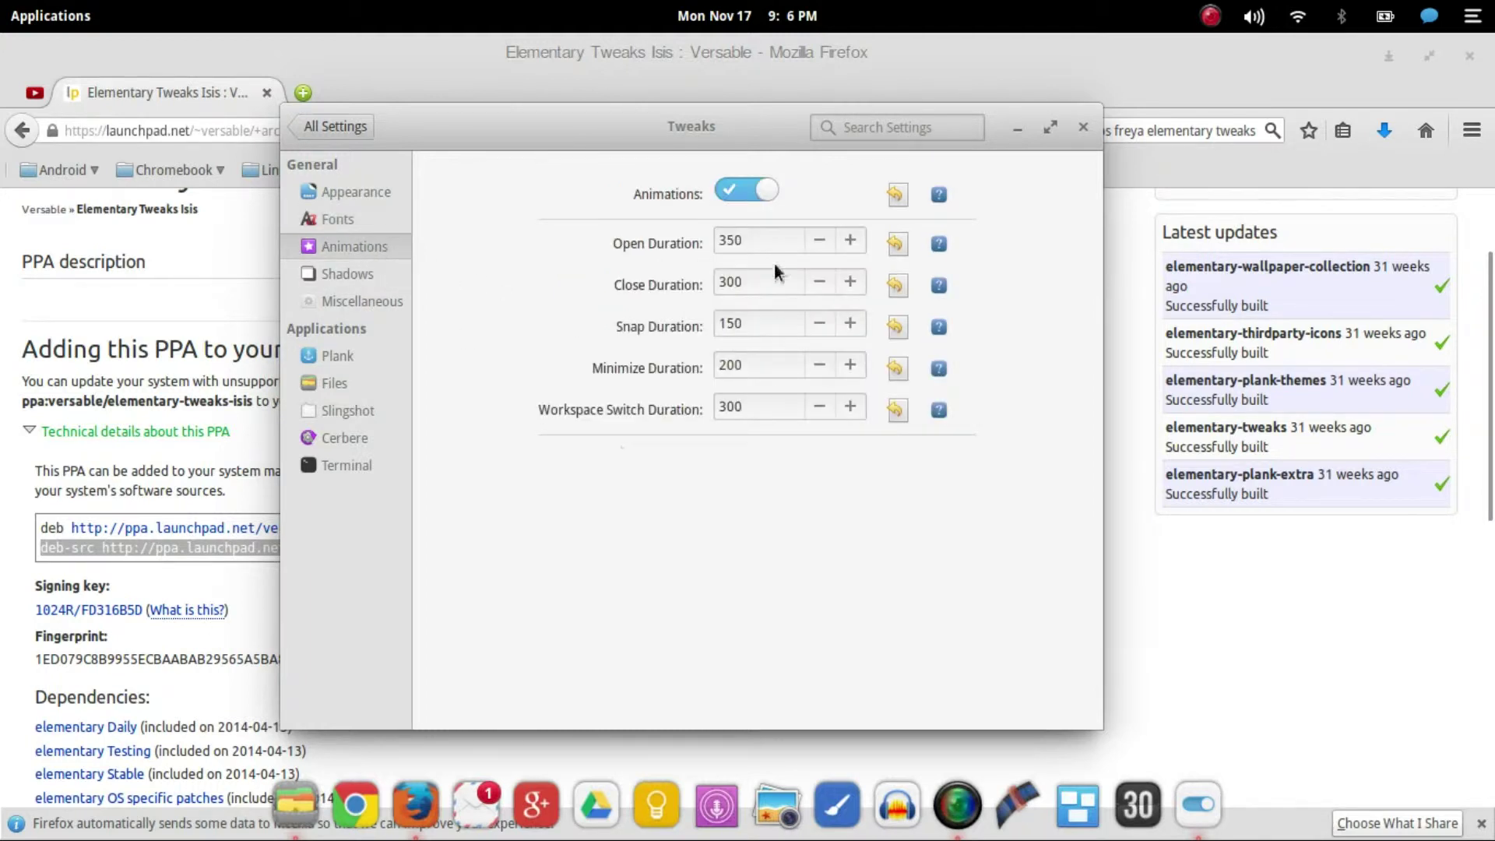
{"action": "left_click", "coordinate": [349, 270]}
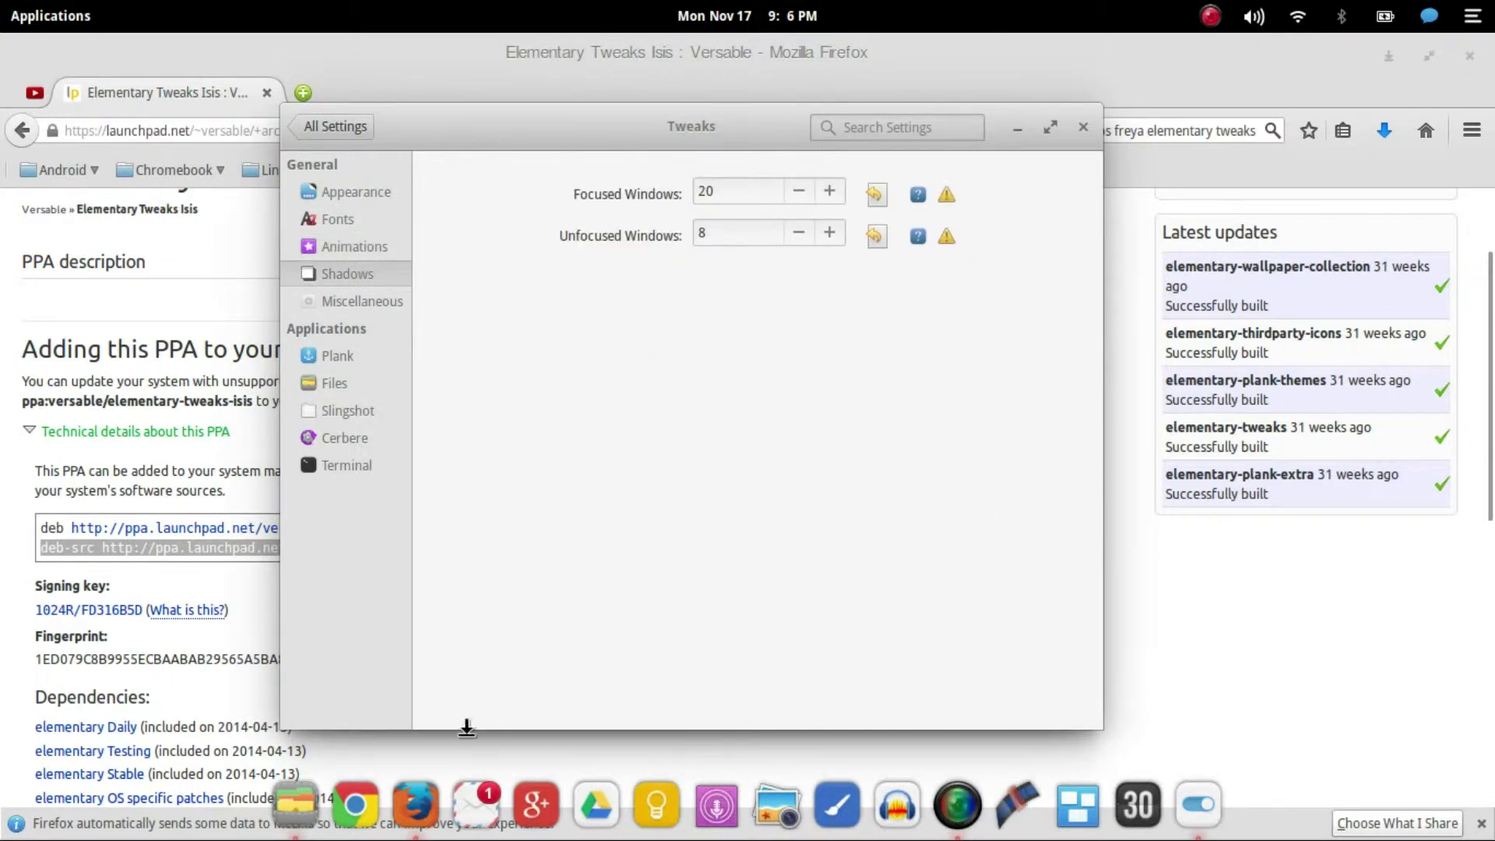
{"action": "left_click", "coordinate": [350, 302]}
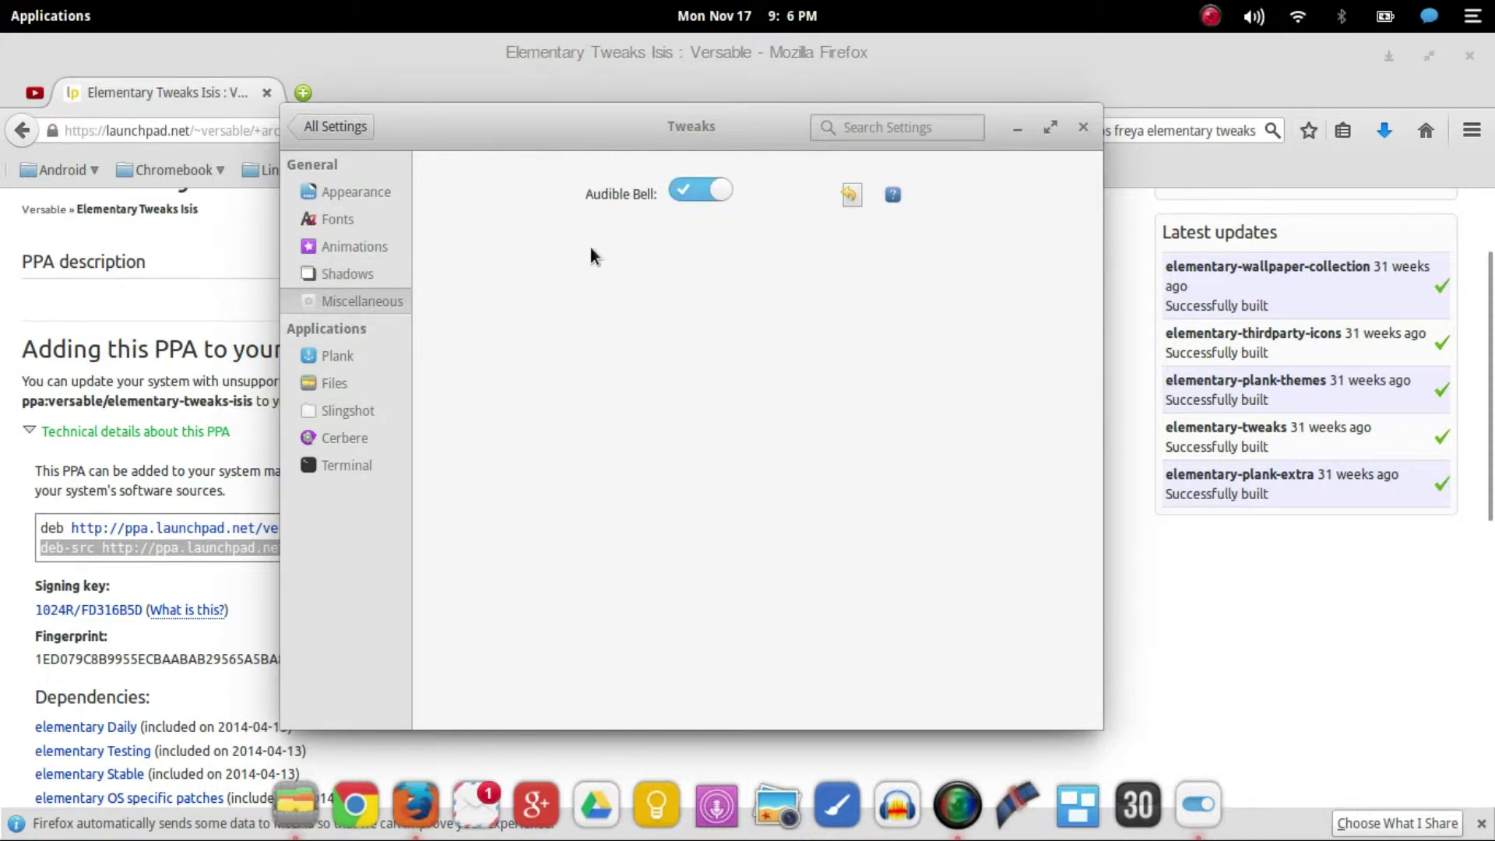
{"action": "left_click", "coordinate": [339, 356]}
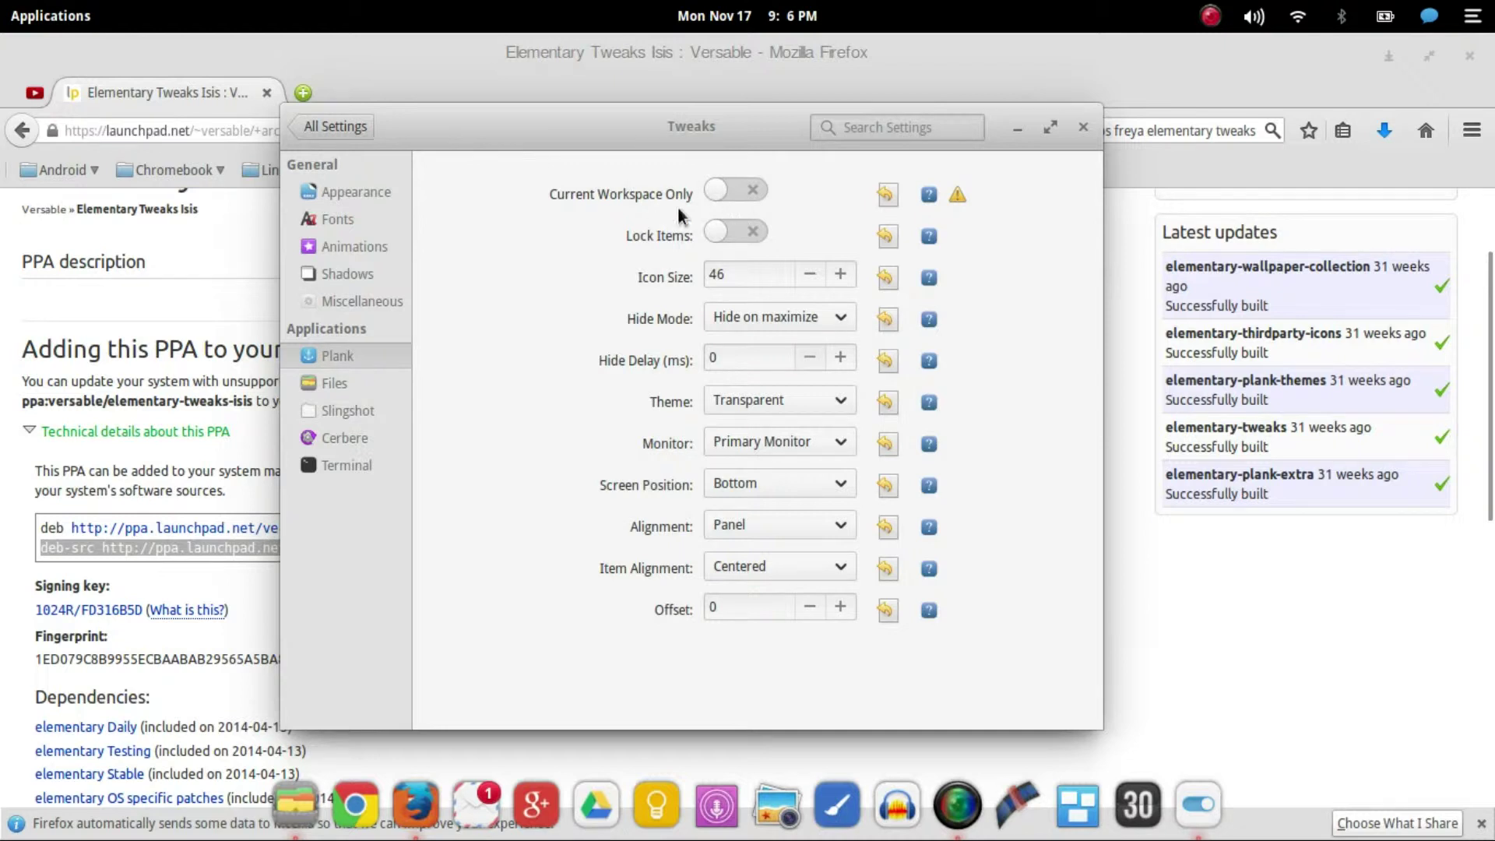
Shrink the Plank icon size to 42, then raise it to 45.
{"action": "left_click", "coordinate": [811, 276]}
{"action": "left_click", "coordinate": [811, 275]}
{"action": "left_click", "coordinate": [811, 276]}
{"action": "left_click", "coordinate": [811, 276]}
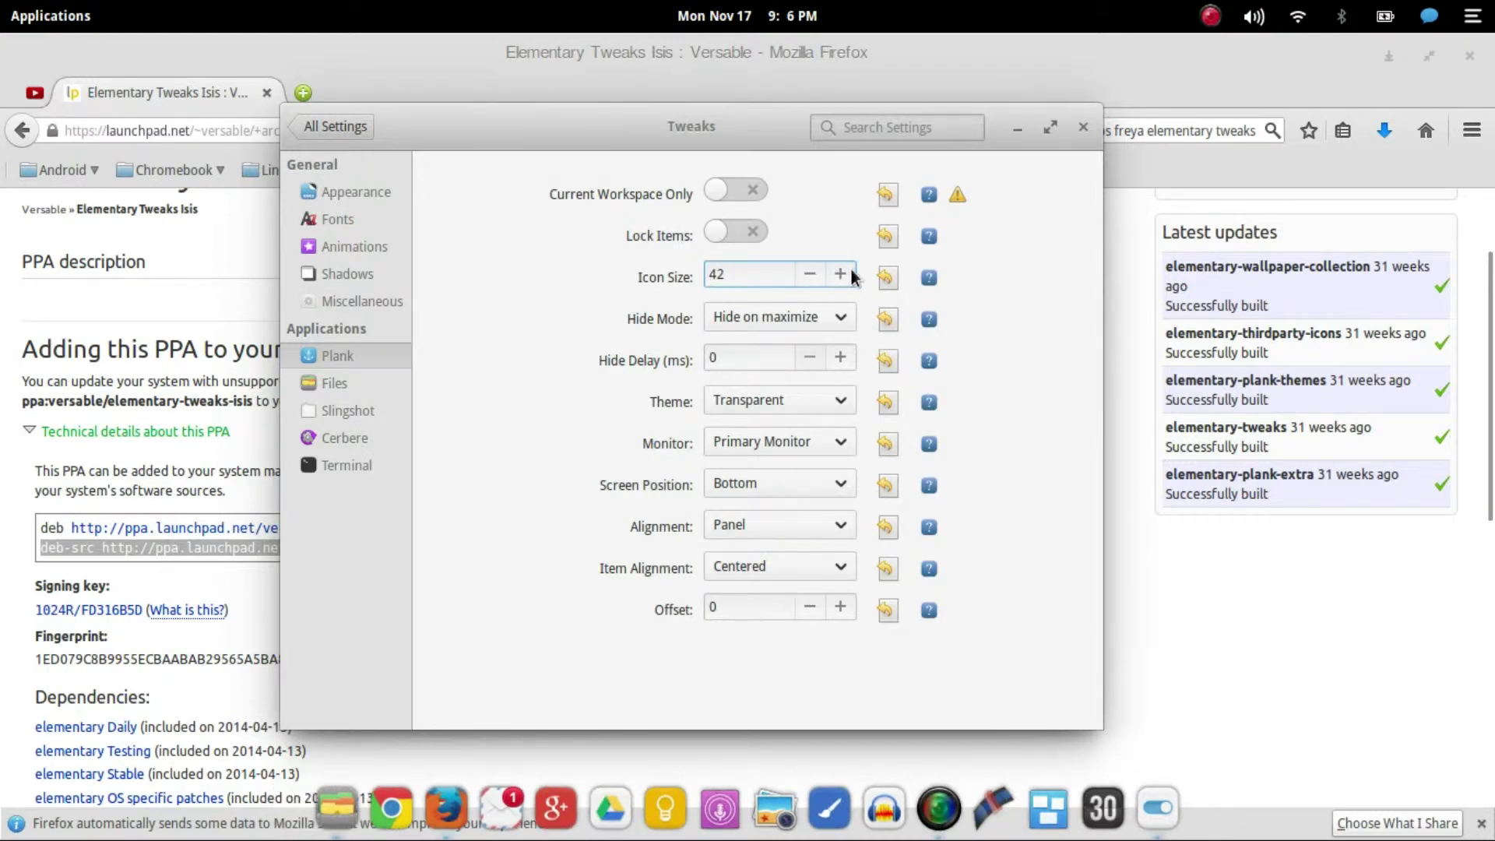
{"action": "left_click", "coordinate": [844, 274]}
{"action": "left_click", "coordinate": [844, 274]}
{"action": "left_click", "coordinate": [850, 270]}
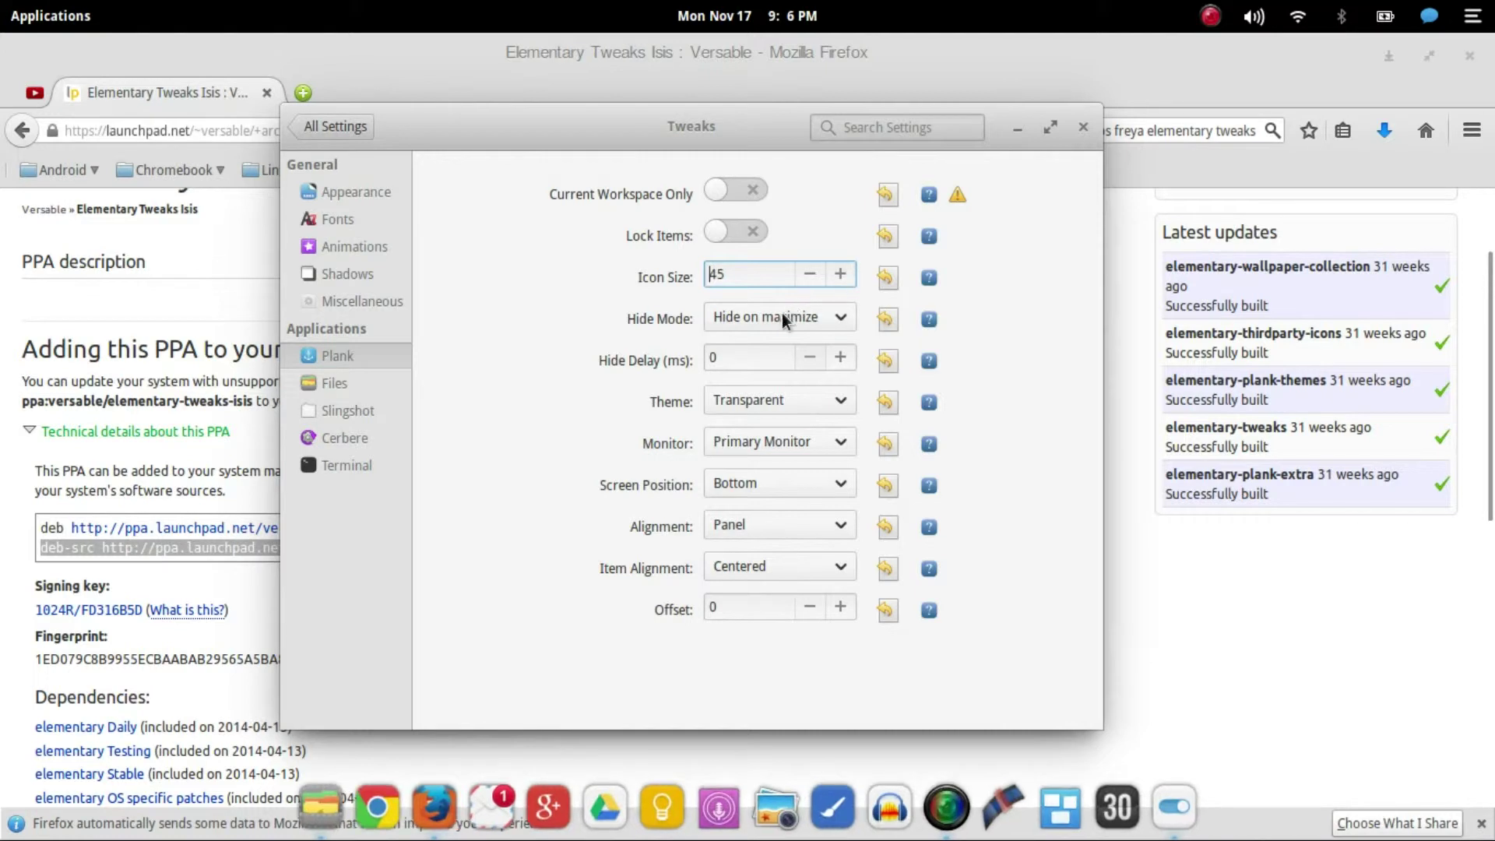
Try Right and Left dock alignment, then set Alignment back to Panel.
{"action": "left_click", "coordinate": [763, 527]}
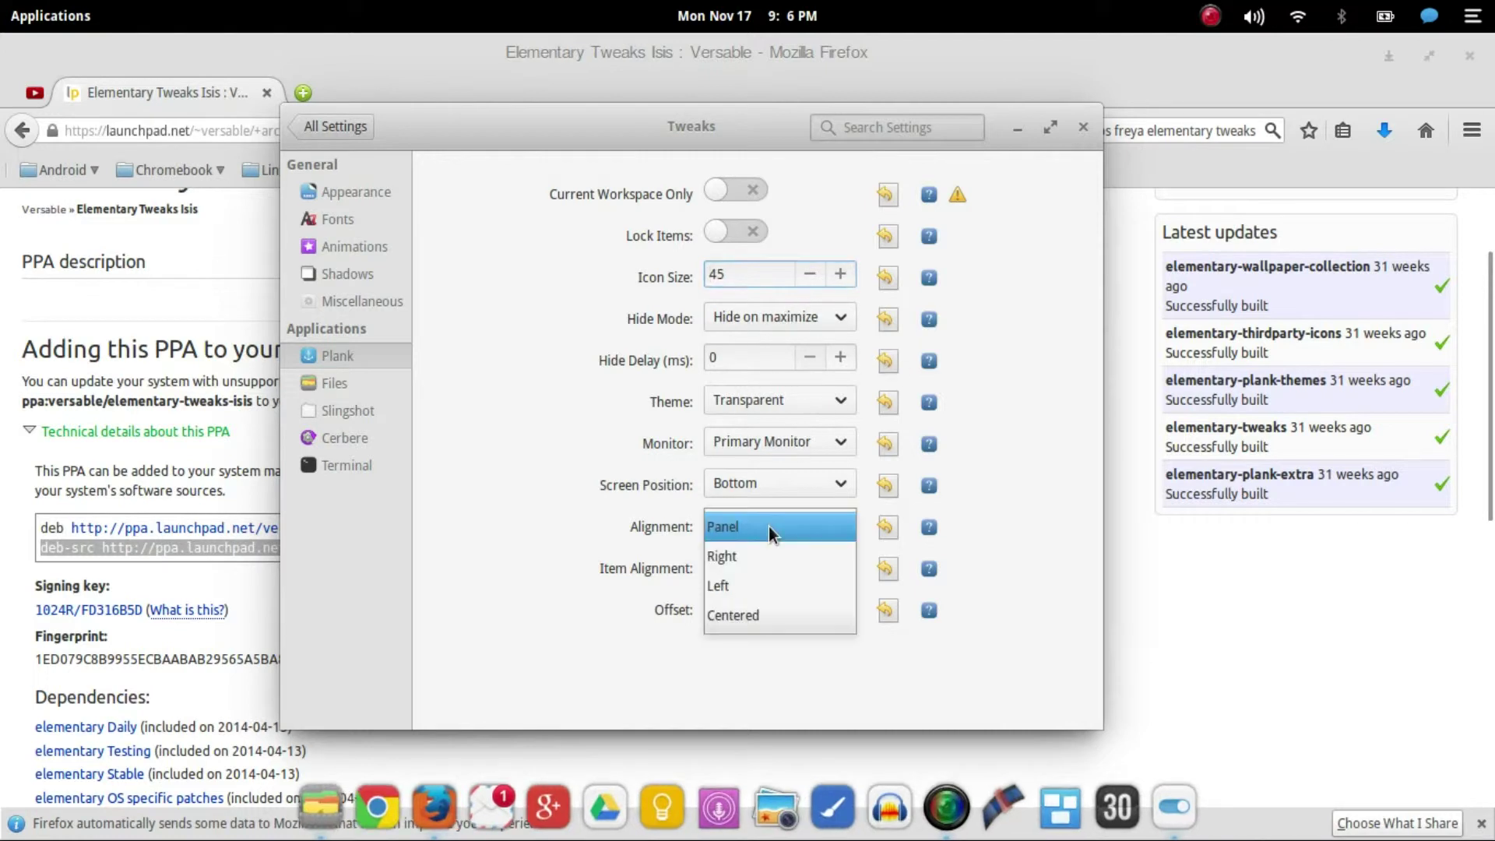
{"action": "left_click", "coordinate": [770, 558]}
{"action": "left_click", "coordinate": [783, 527]}
{"action": "left_click", "coordinate": [783, 546]}
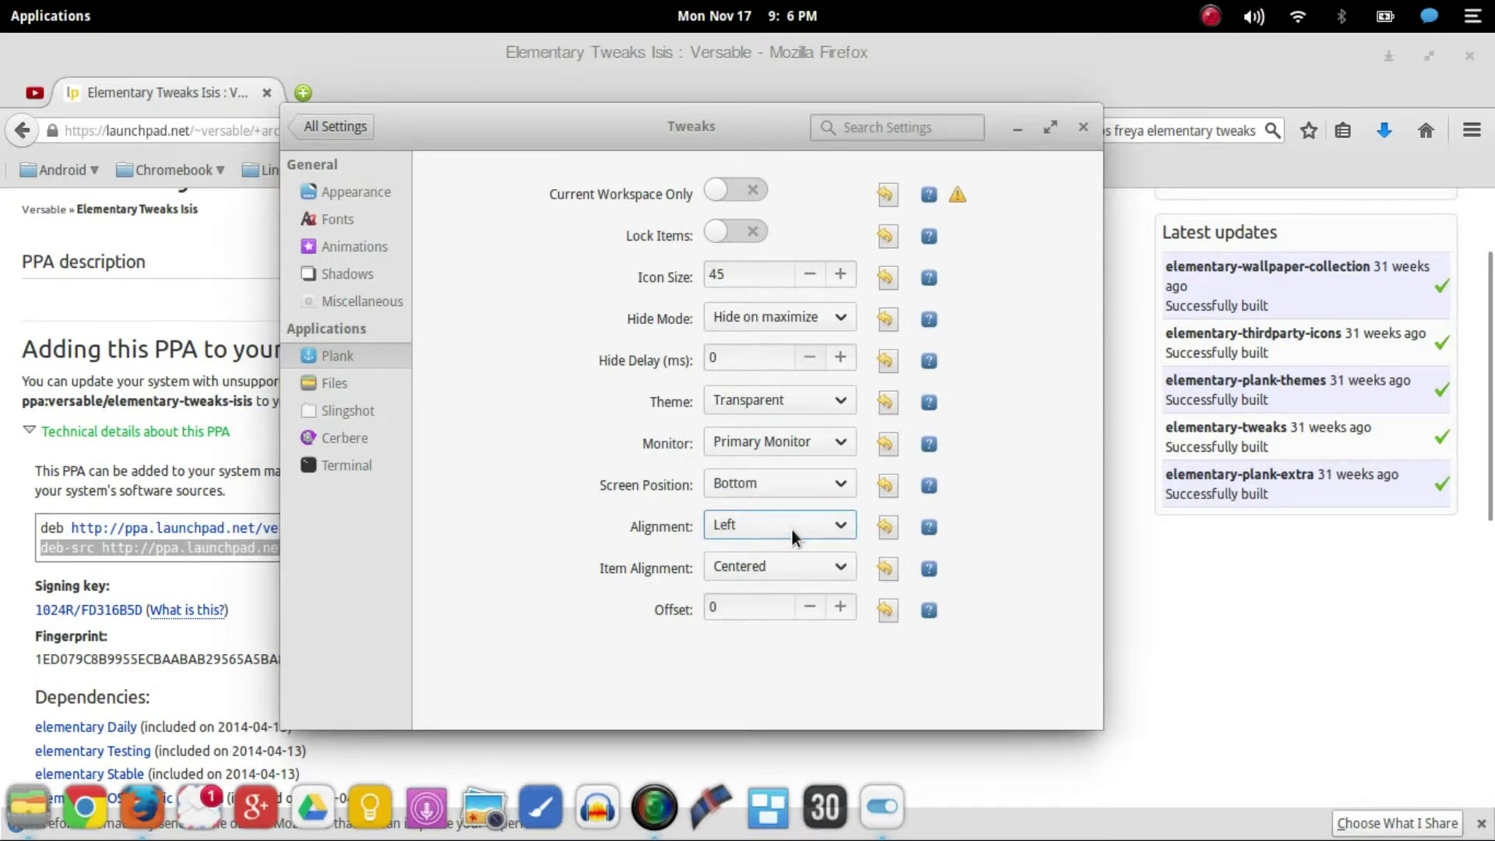
{"action": "left_click", "coordinate": [793, 527]}
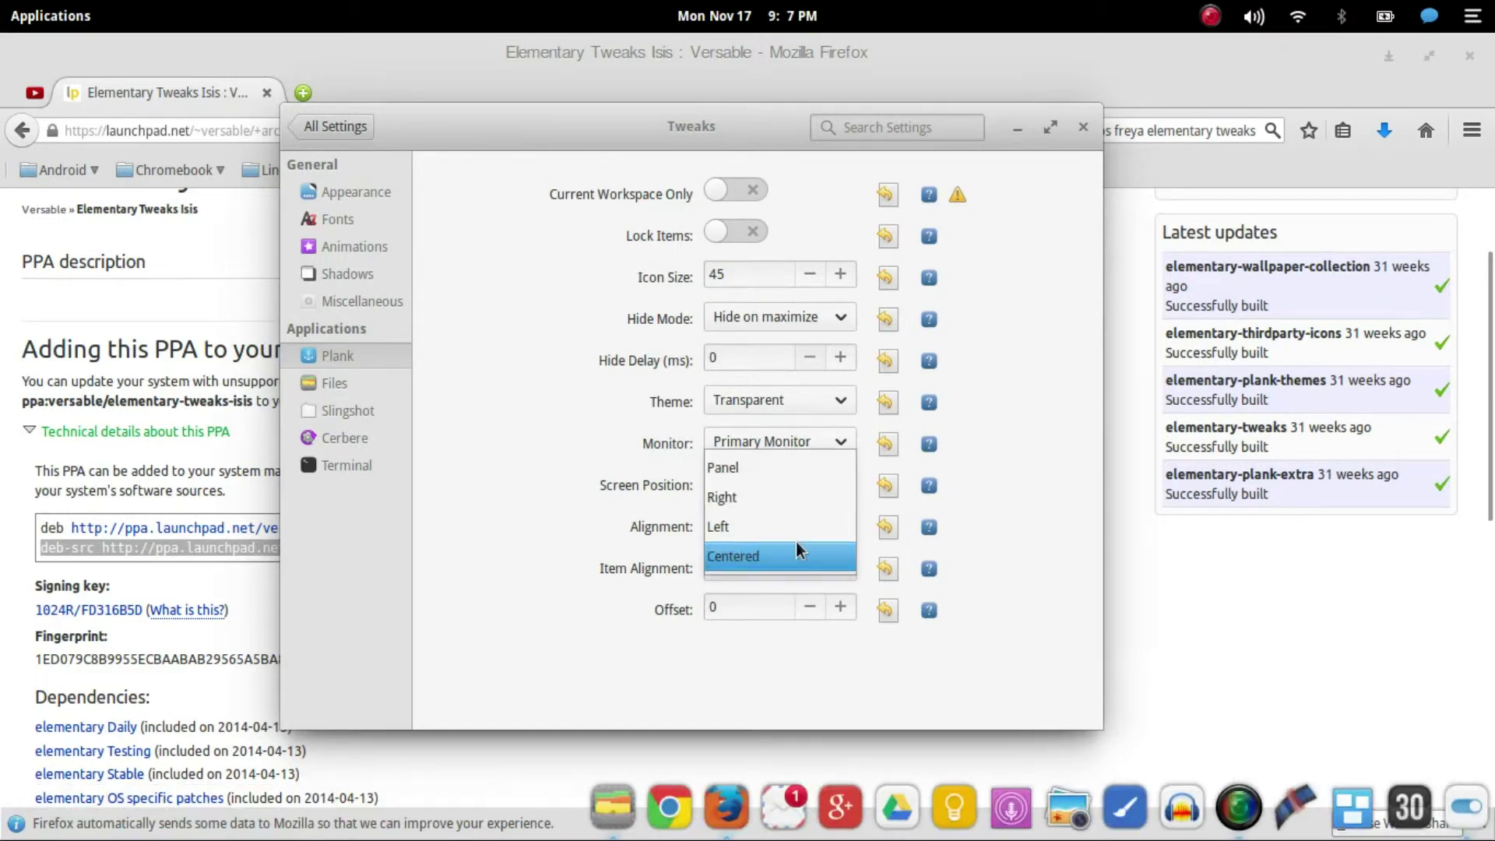
{"action": "left_click", "coordinate": [793, 478]}
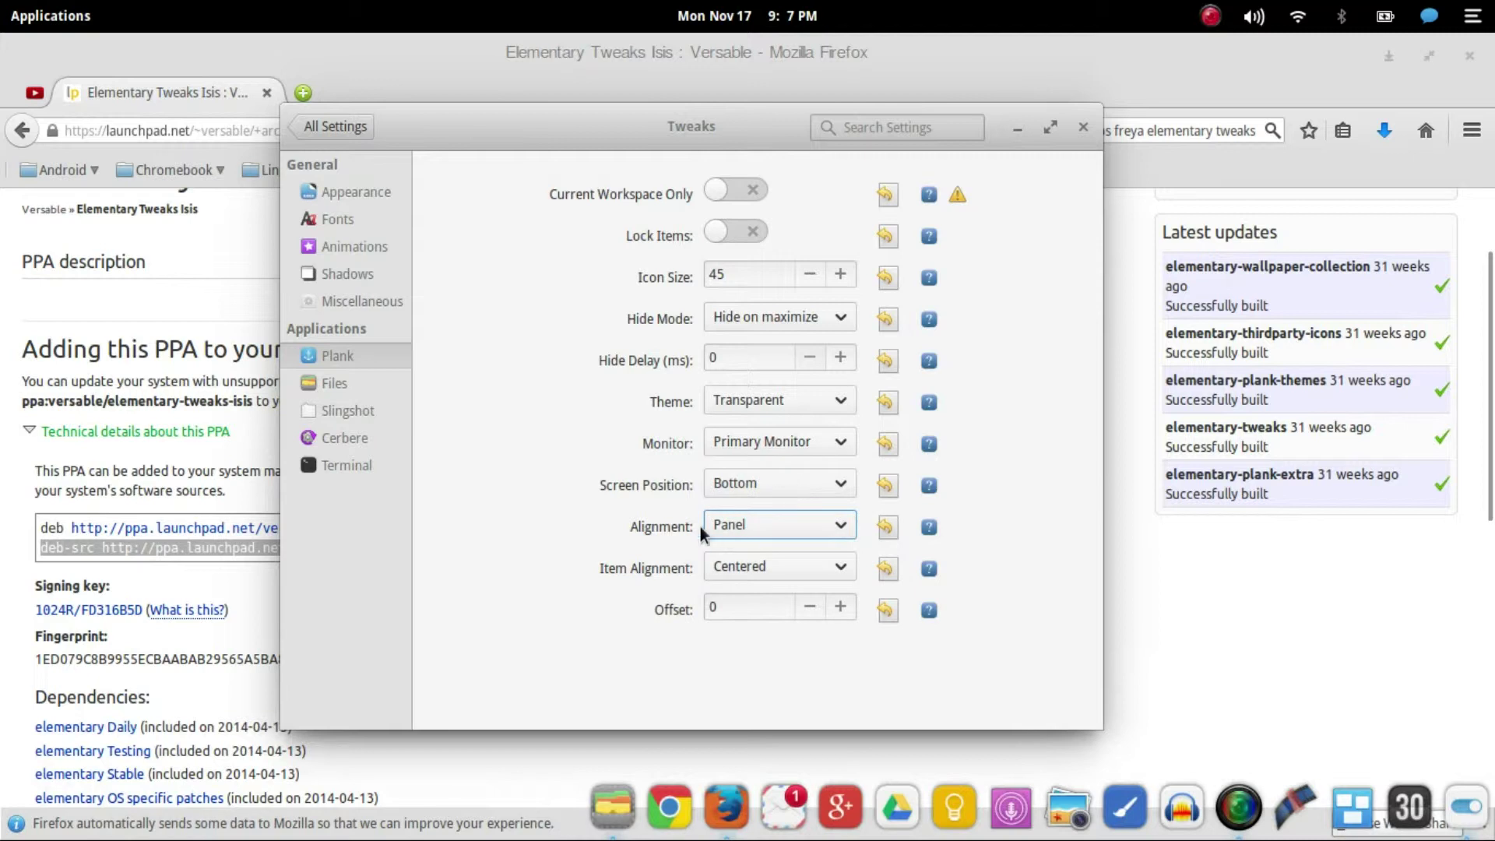
Review the Files (keeping Informal date format), Slingshot, Cerbere and Terminal pages.
{"action": "left_click", "coordinate": [358, 389]}
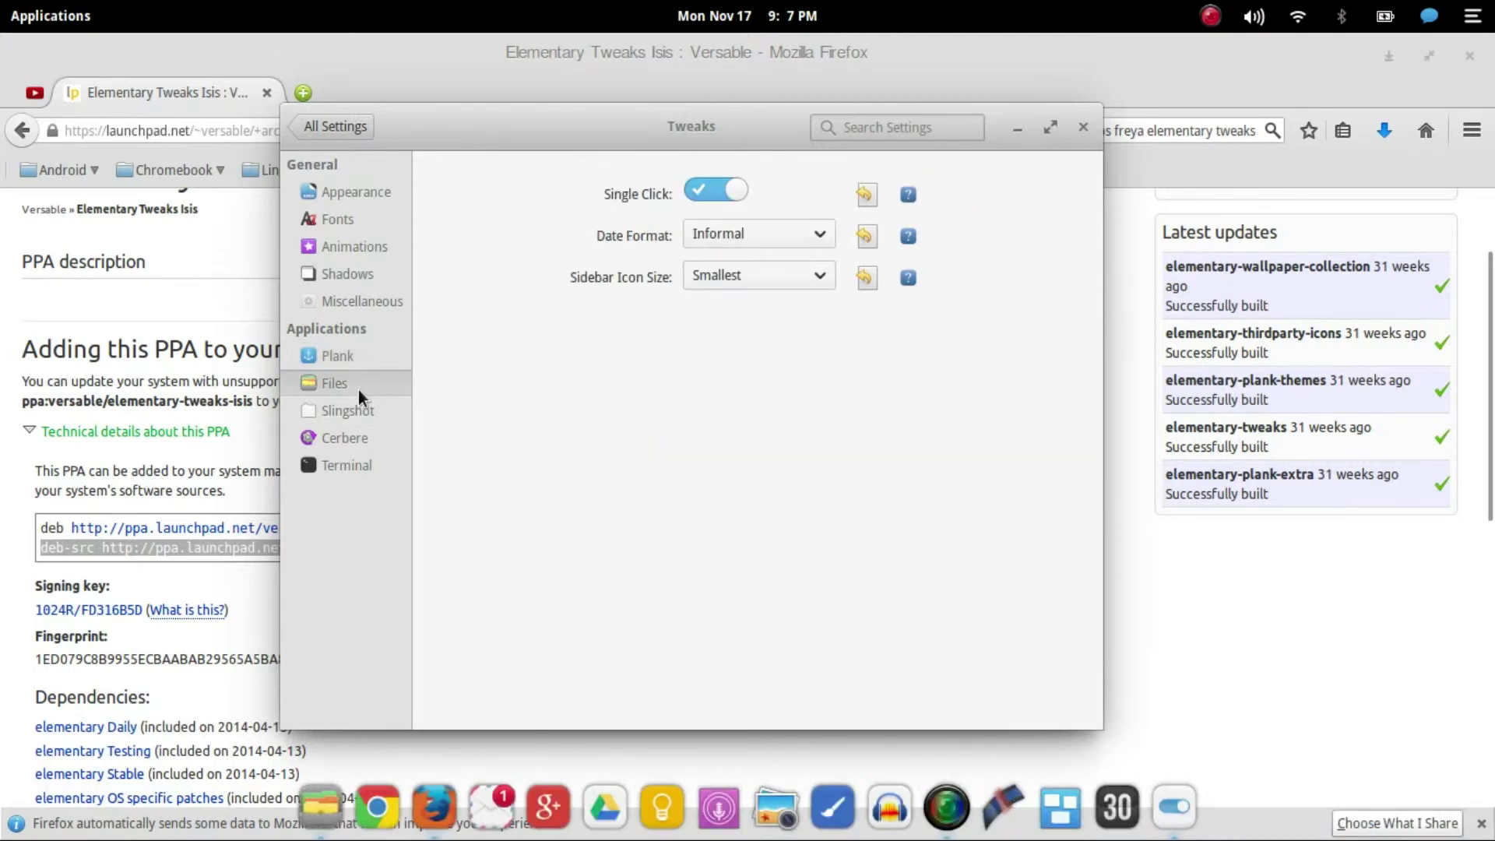
{"action": "left_click", "coordinate": [707, 244]}
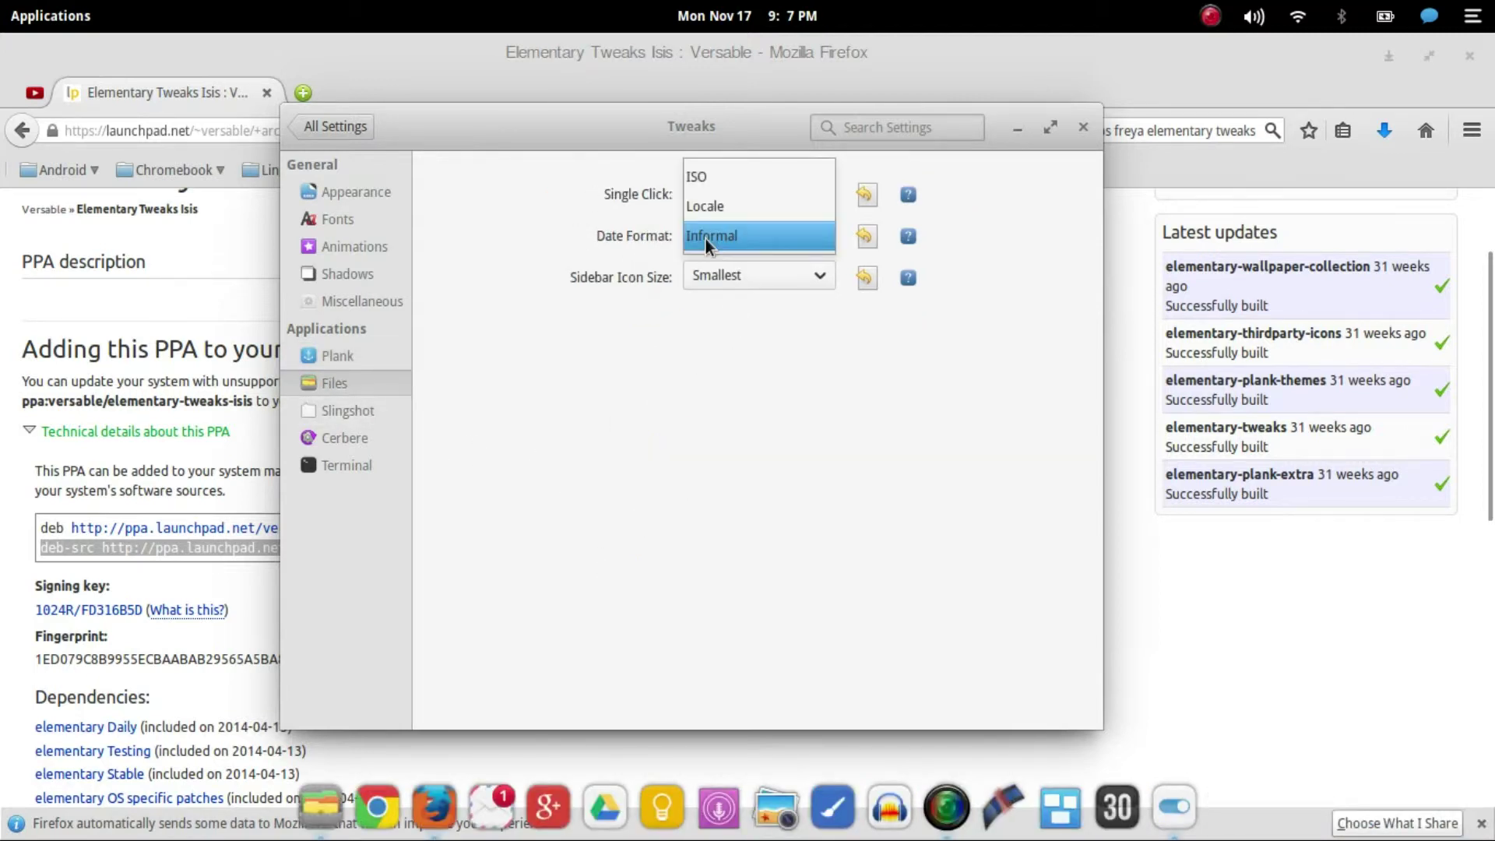
{"action": "left_click", "coordinate": [705, 239]}
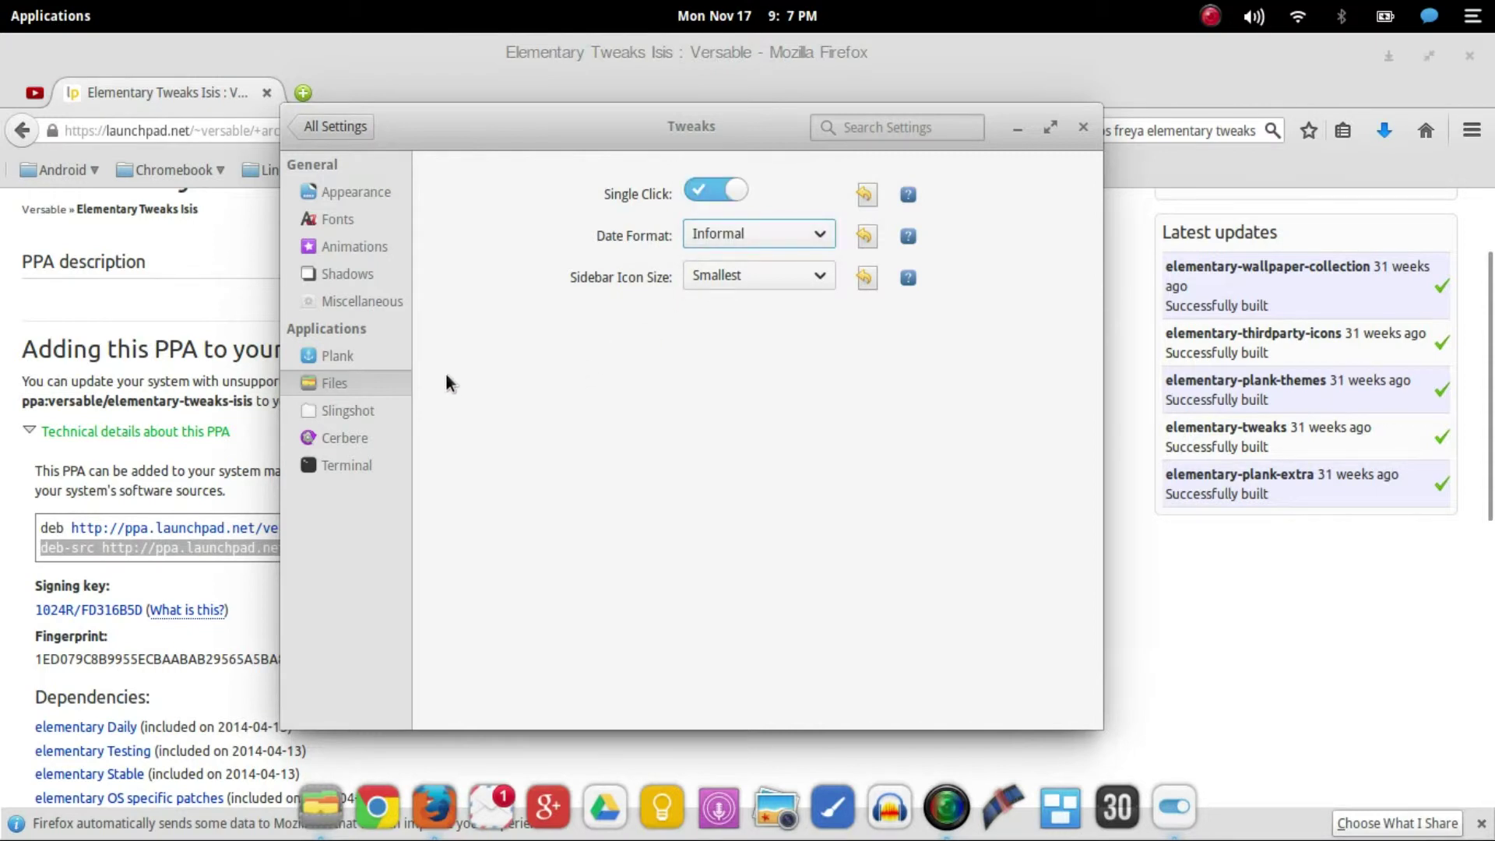
{"action": "left_click", "coordinate": [392, 411]}
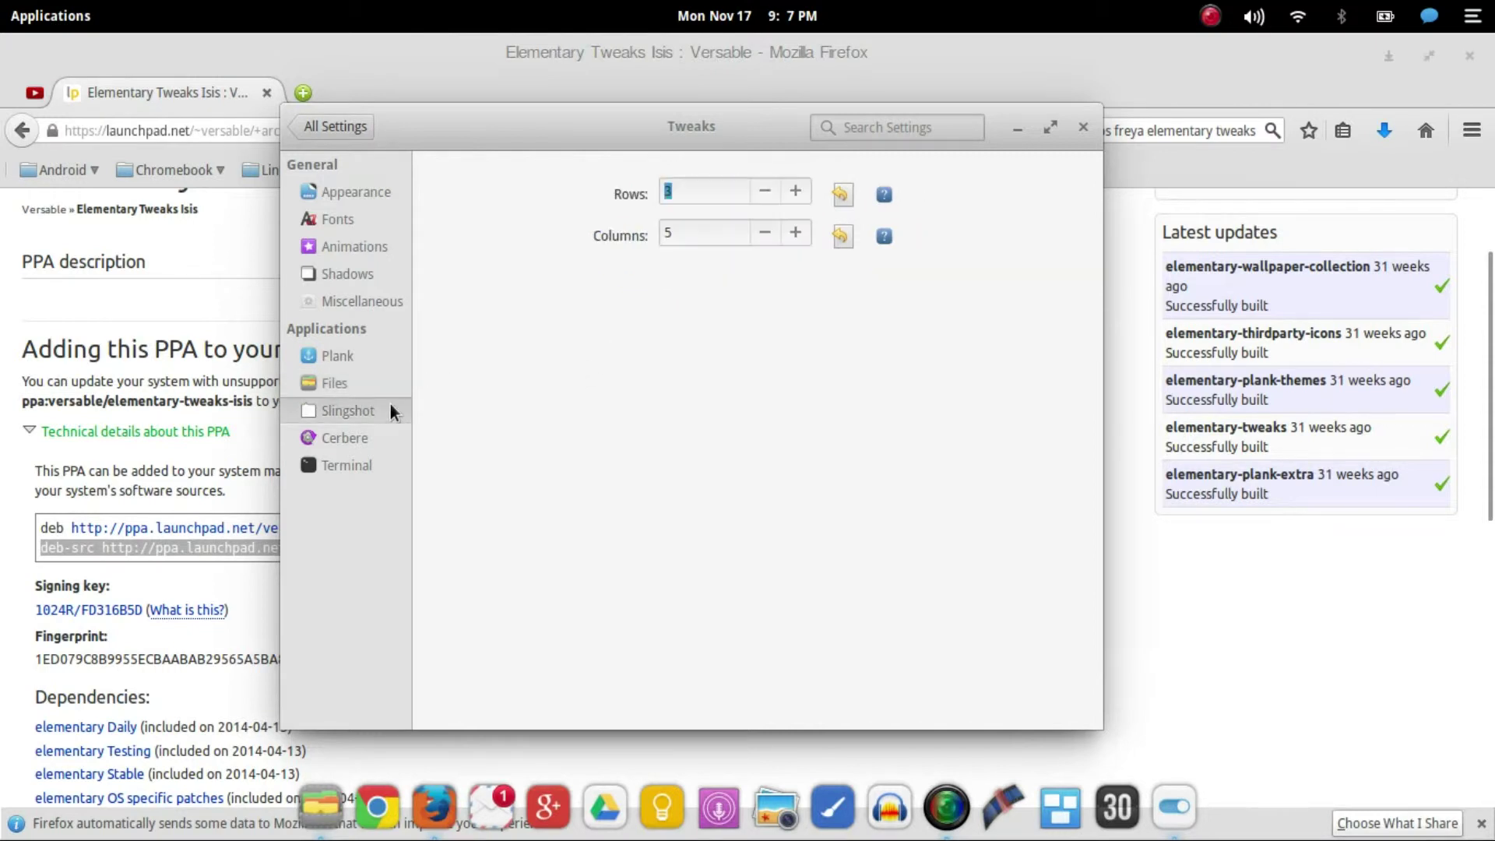
{"action": "left_click", "coordinate": [353, 437]}
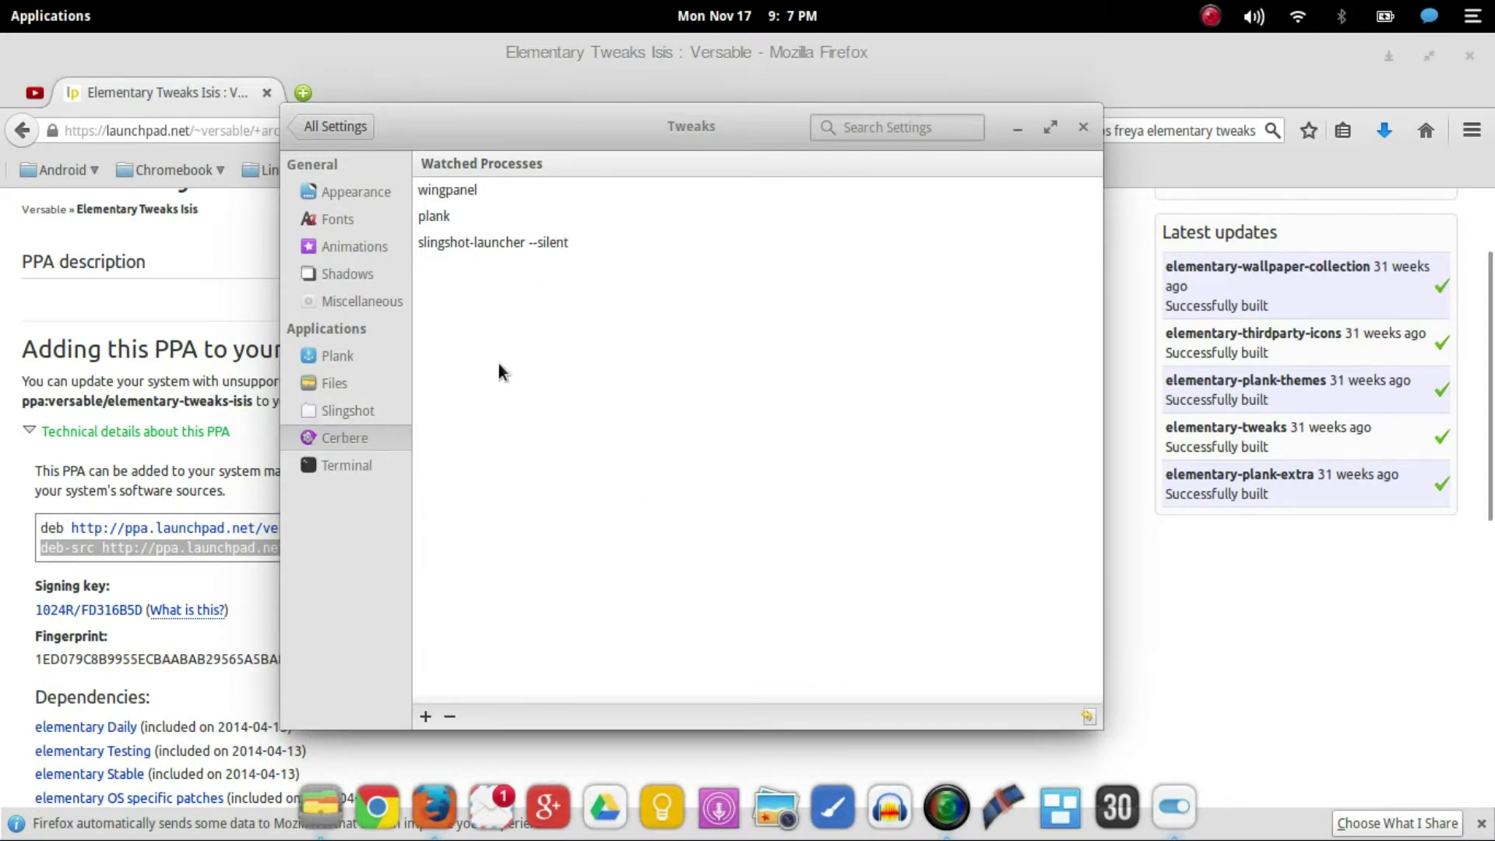
{"action": "left_click", "coordinate": [351, 467]}
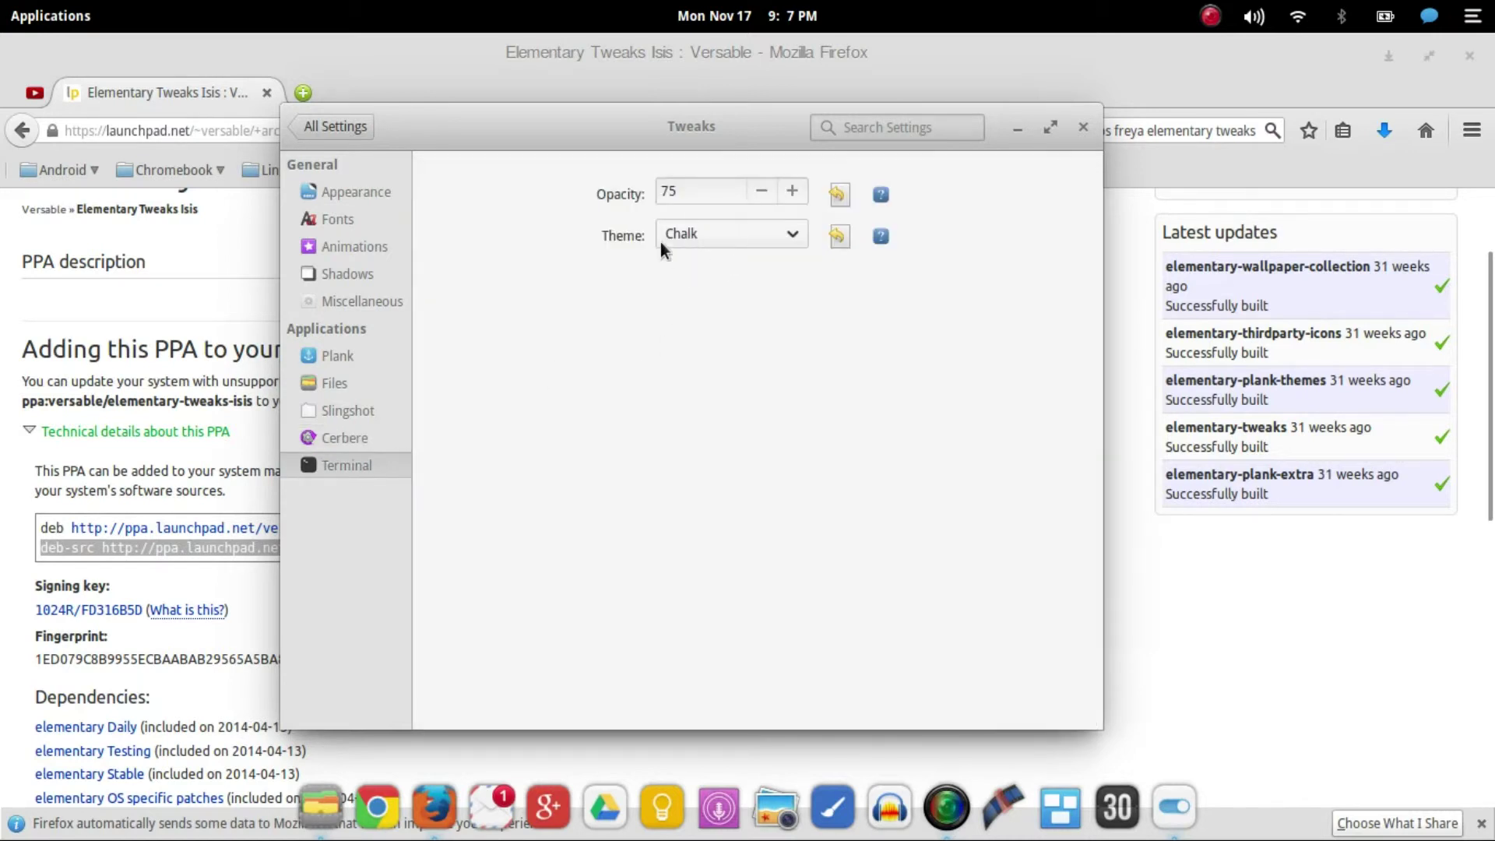
Summon the drop-down terminal, then launch Terminal from Applications and move it up and right.
{"action": "key", "text": "F12"}
{"action": "key", "text": "F12"}
{"action": "key", "text": "F12"}
{"action": "key", "text": "F12"}
{"action": "left_click", "coordinate": [63, 18]}
{"action": "left_click", "coordinate": [386, 323]}
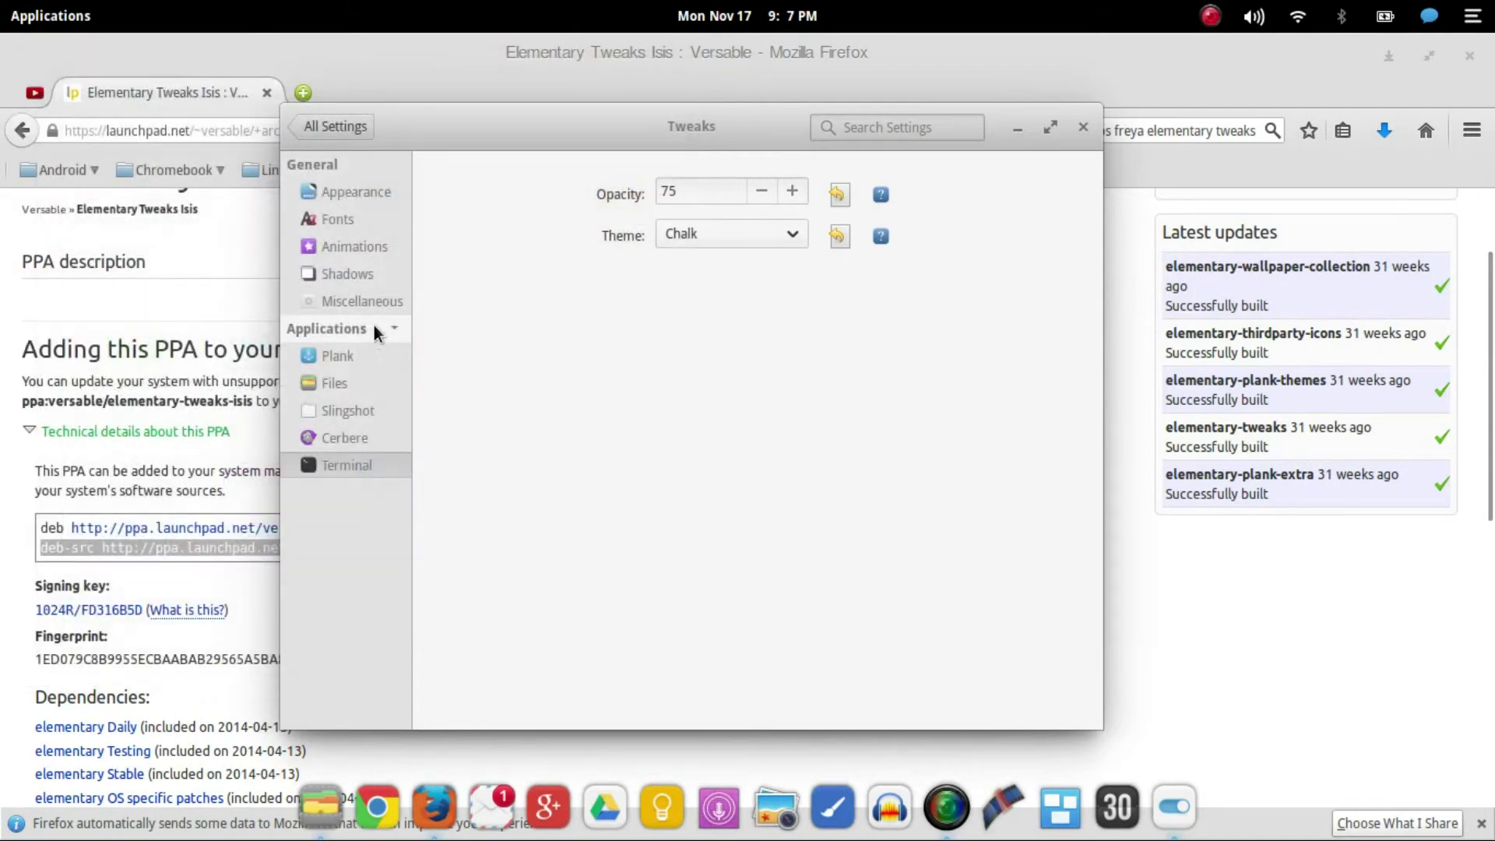
{"action": "left_click_drag", "start_coordinate": [865, 257], "coordinate": [993, 190]}
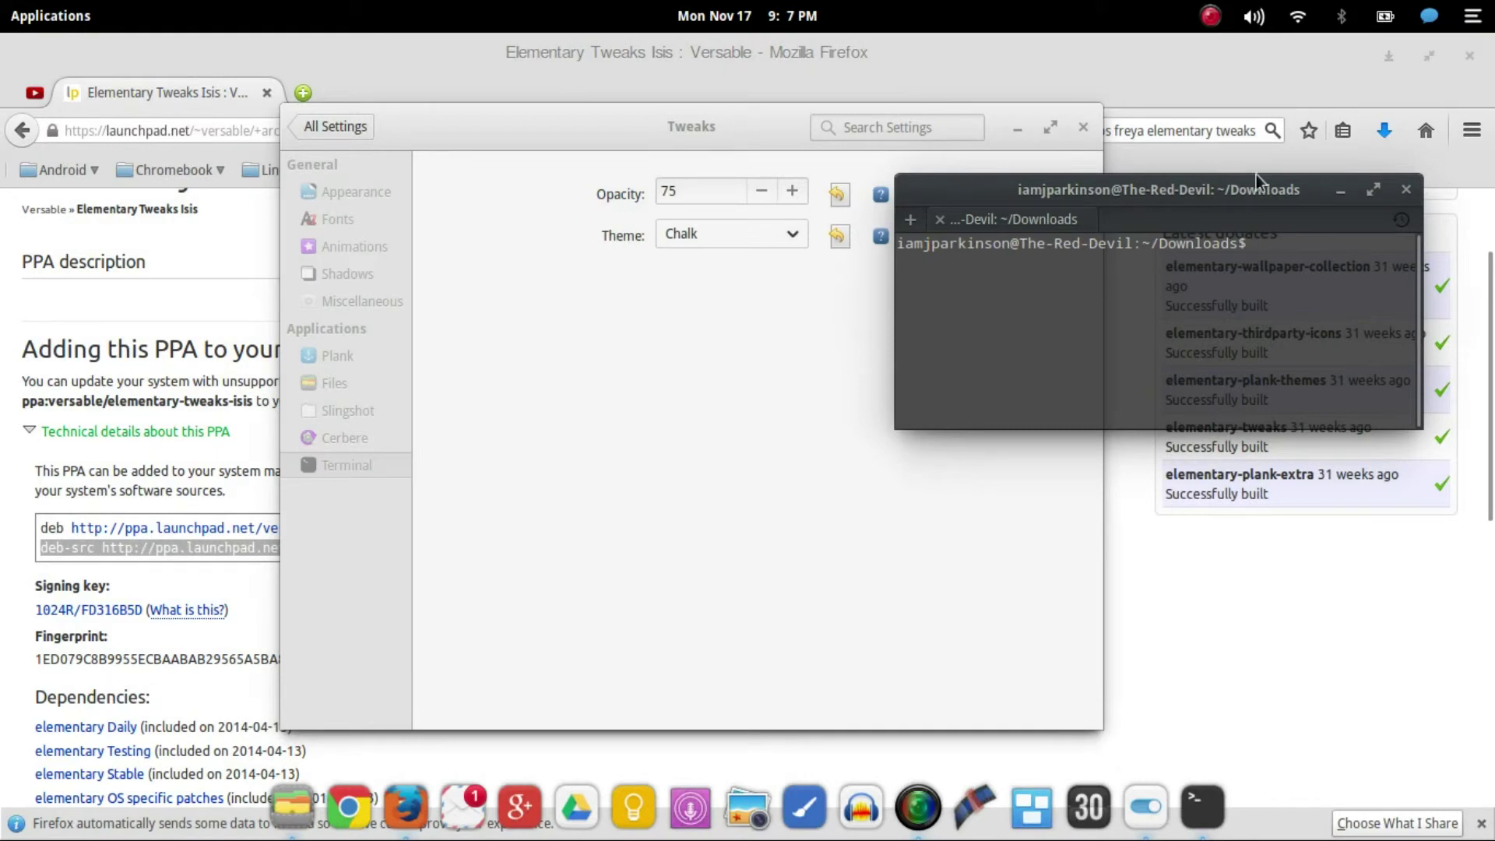
Close the Terminal window, return to All Settings, and close System Settings.
{"action": "left_click", "coordinate": [1406, 189]}
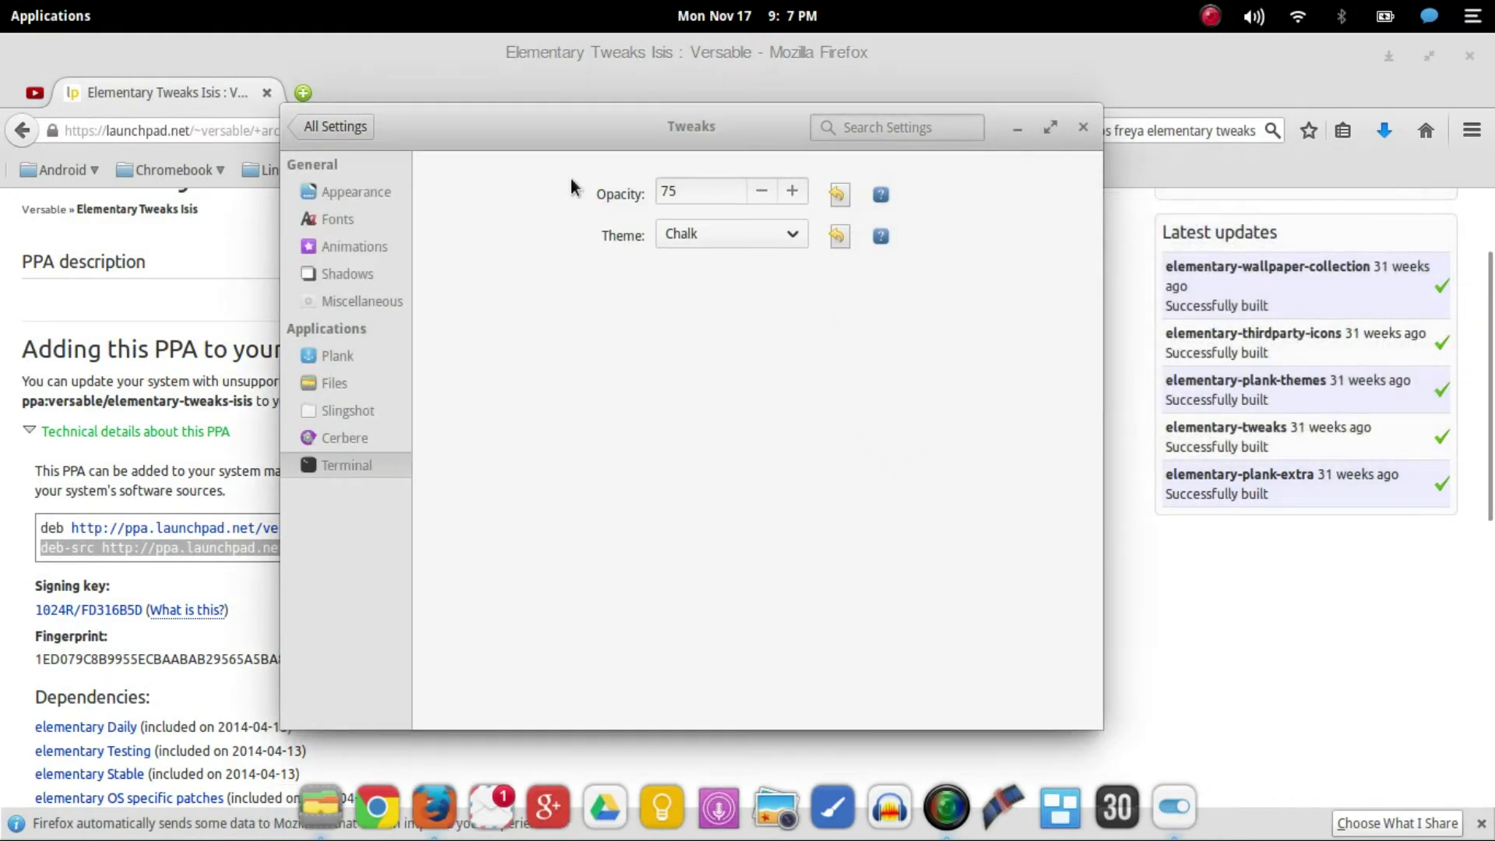
{"action": "left_click", "coordinate": [347, 129]}
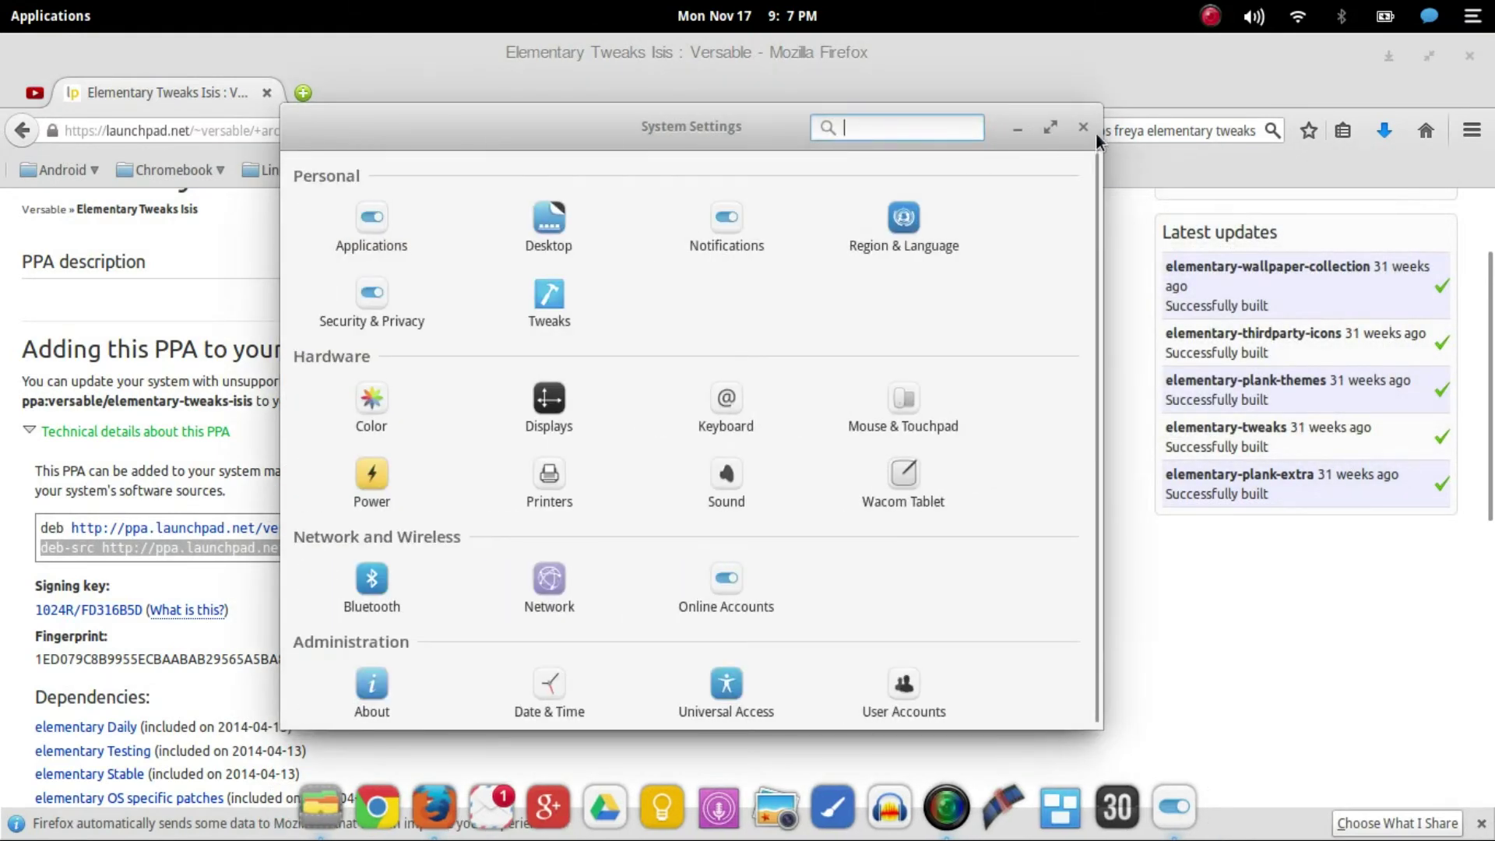
{"action": "left_click_drag", "start_coordinate": [731, 135], "coordinate": [725, 166]}
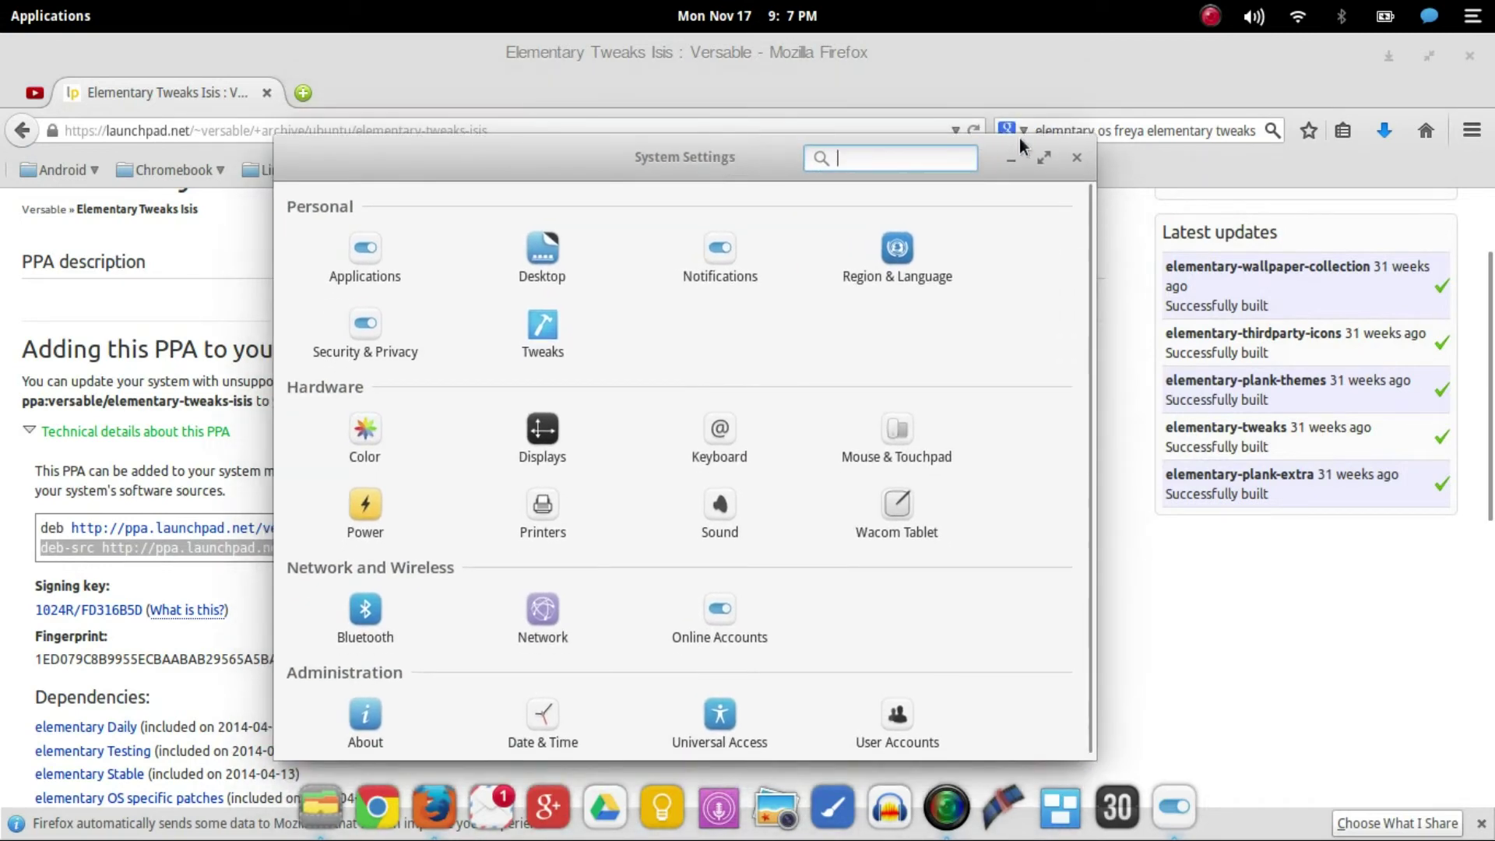
{"action": "left_click", "coordinate": [1076, 161]}
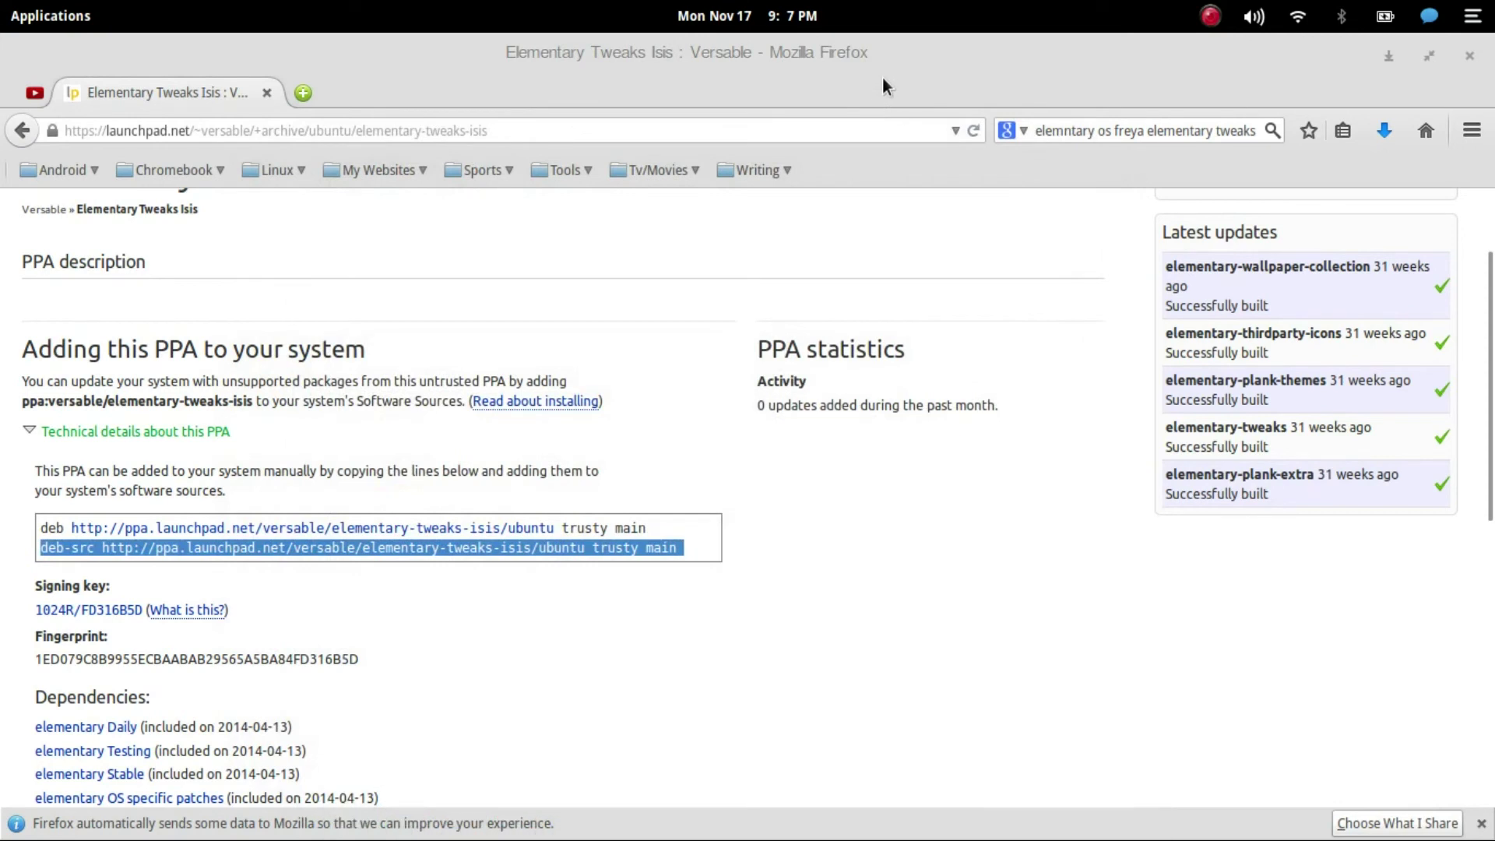